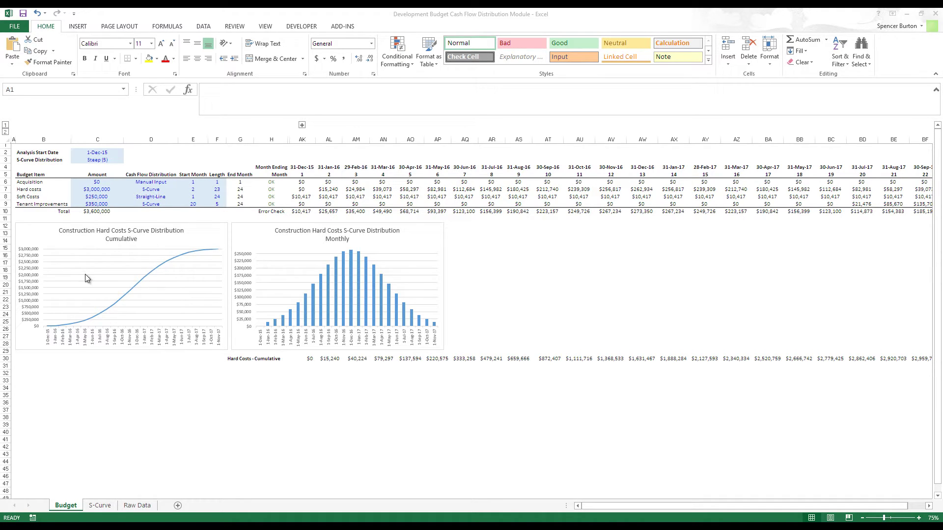
Set the Analysis Start Date on the Budget sheet to 1/2016
{"action": "left_click", "coordinate": [89, 182]}
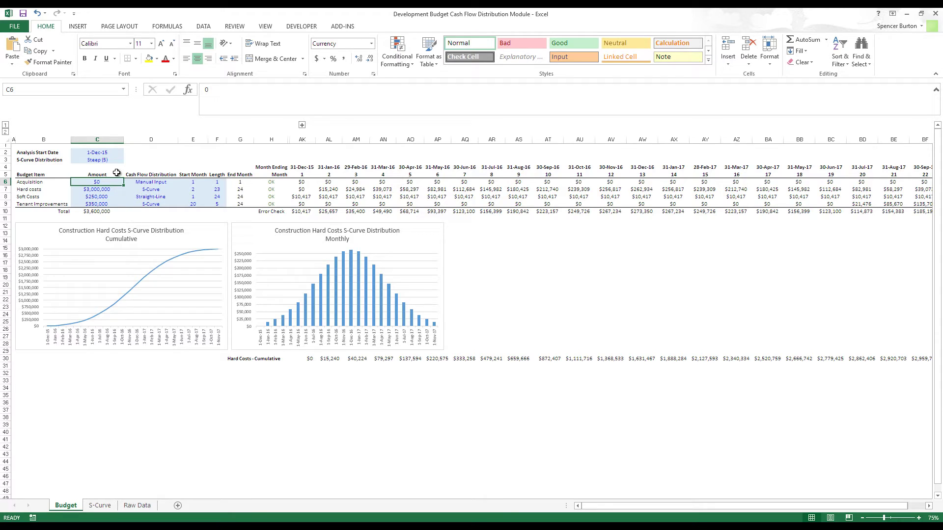
{"action": "left_click", "coordinate": [106, 152]}
{"action": "key", "text": "Down"}
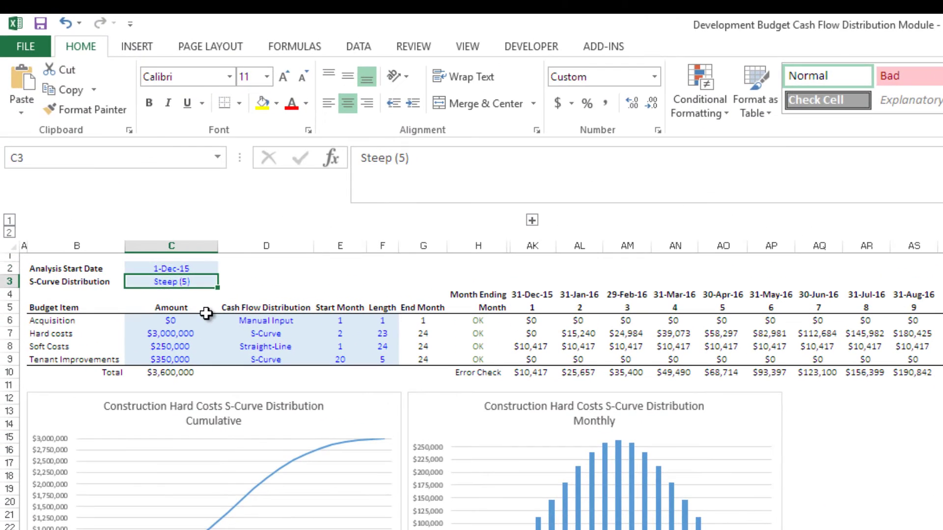
{"action": "key", "text": "Up"}
{"action": "type", "text": "1/2016"}
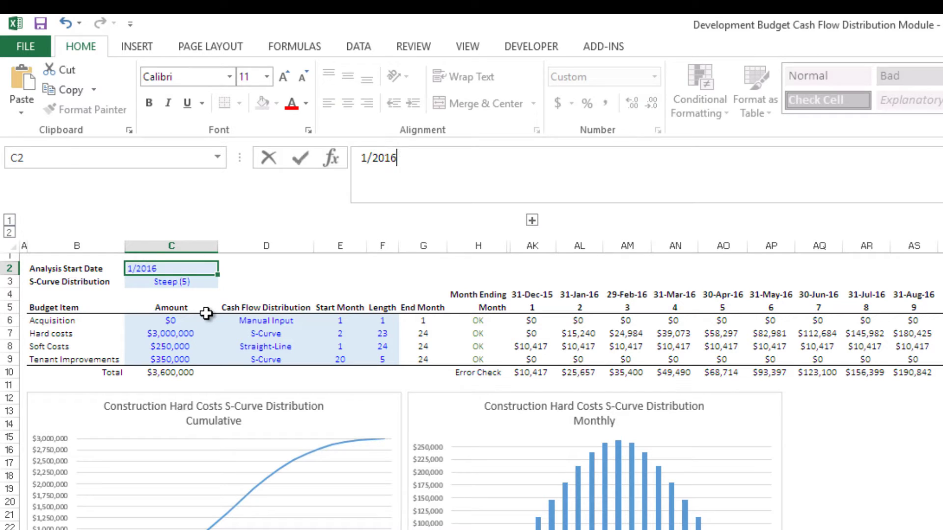
{"action": "key", "text": "Return"}
{"action": "key", "text": "Up"}
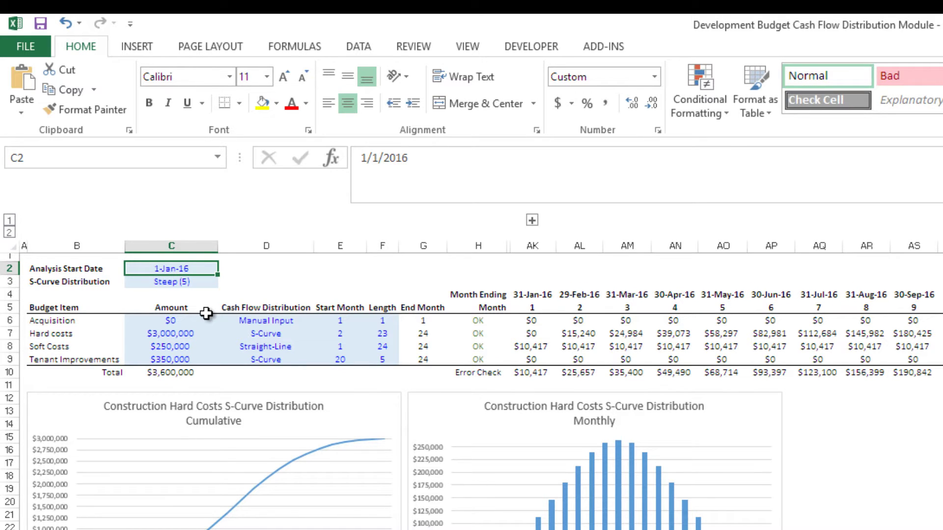
Set the S-Curve Distribution to Moderate (3)
{"action": "key", "text": "Down"}
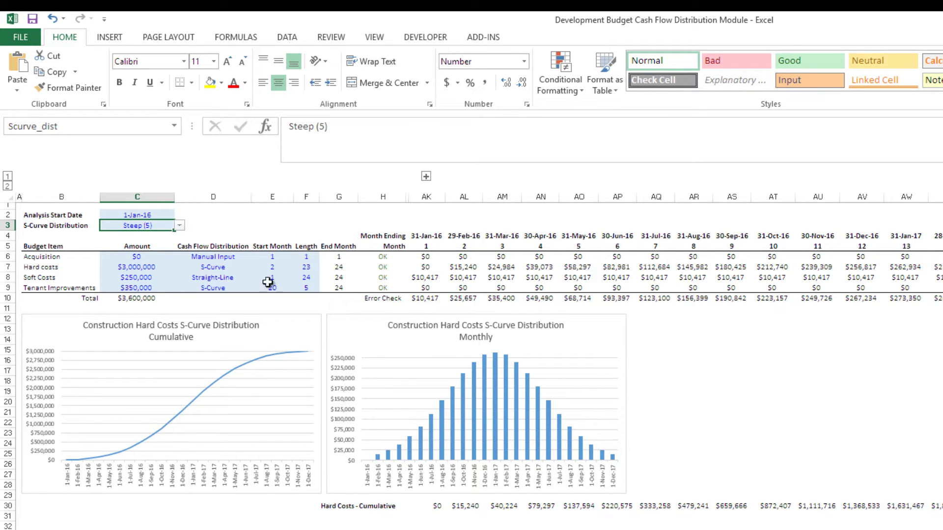
{"action": "left_click", "coordinate": [180, 225]}
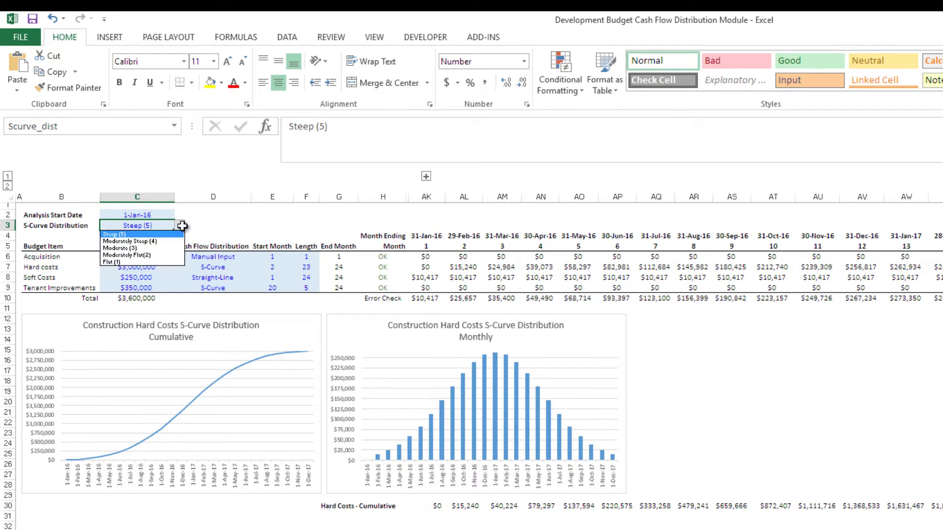
{"action": "left_click", "coordinate": [144, 248]}
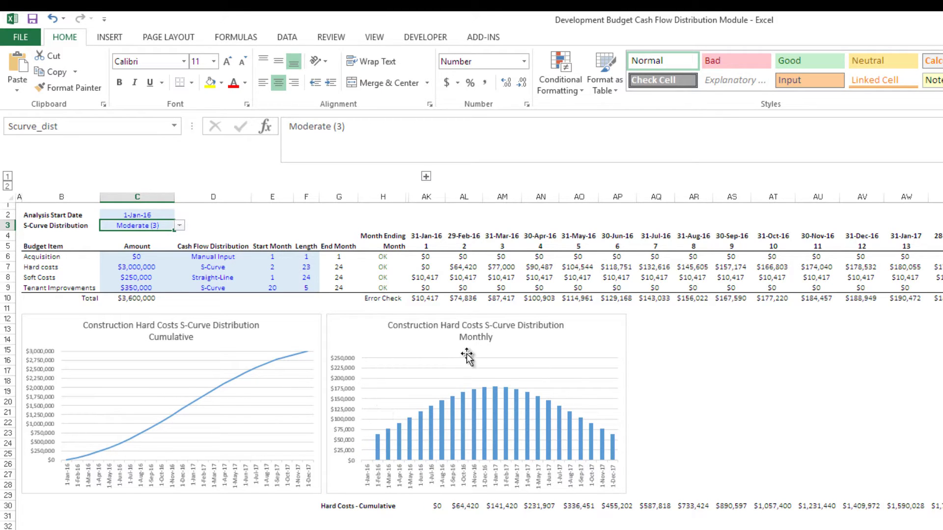
Set the S-Curve Distribution back to Steep (5), view the sheet listing the distribution options, and return to the Budget sheet
{"action": "left_click", "coordinate": [179, 225]}
{"action": "left_click", "coordinate": [170, 232]}
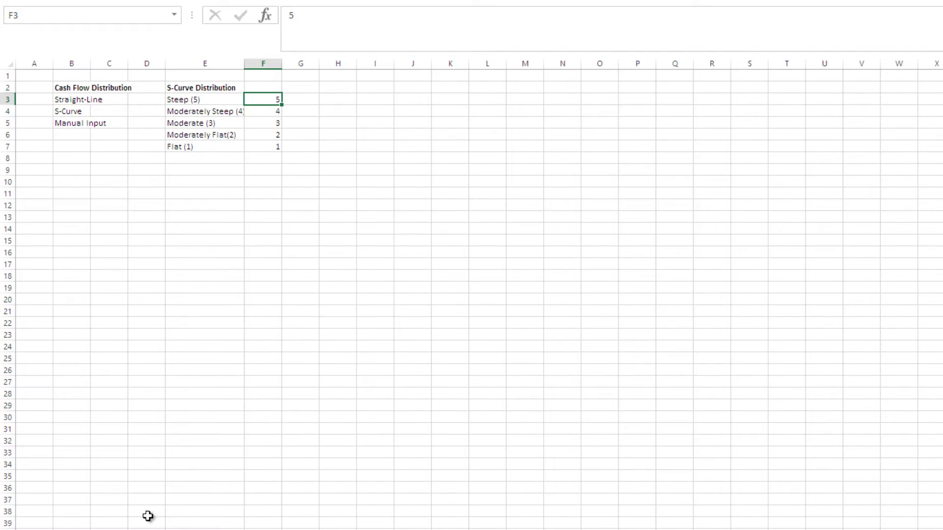
{"action": "key", "text": "ctrl+Page_Up"}
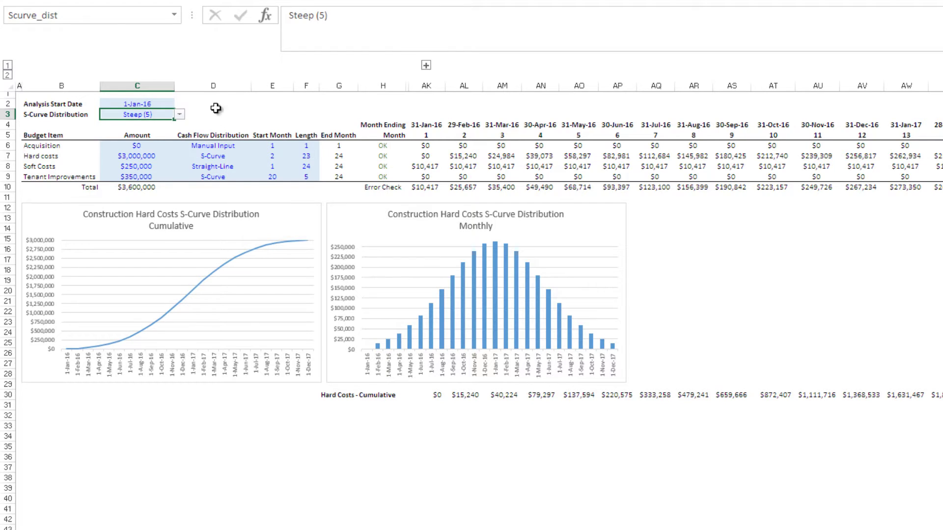
Set the S-Curve Distribution to Flat (1) and compare the monthly hard costs chart
{"action": "left_click", "coordinate": [180, 115]}
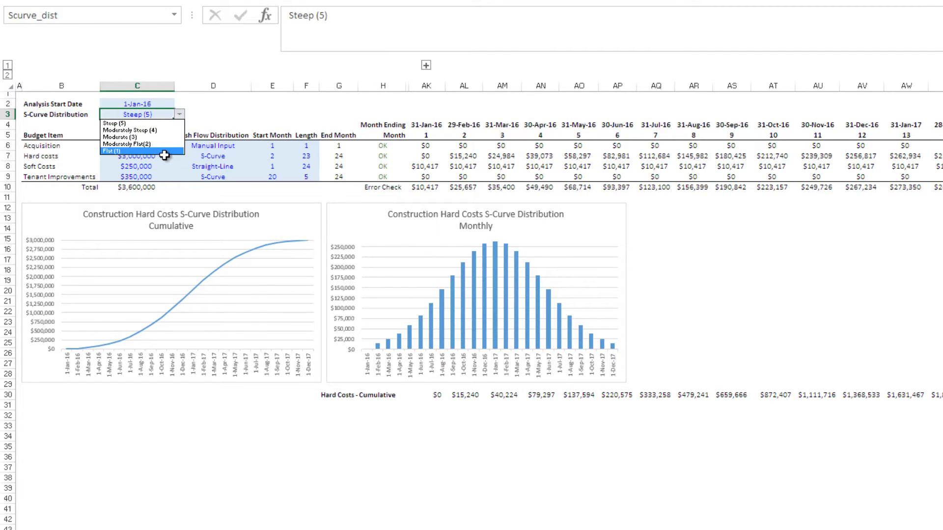
{"action": "left_click", "coordinate": [163, 151]}
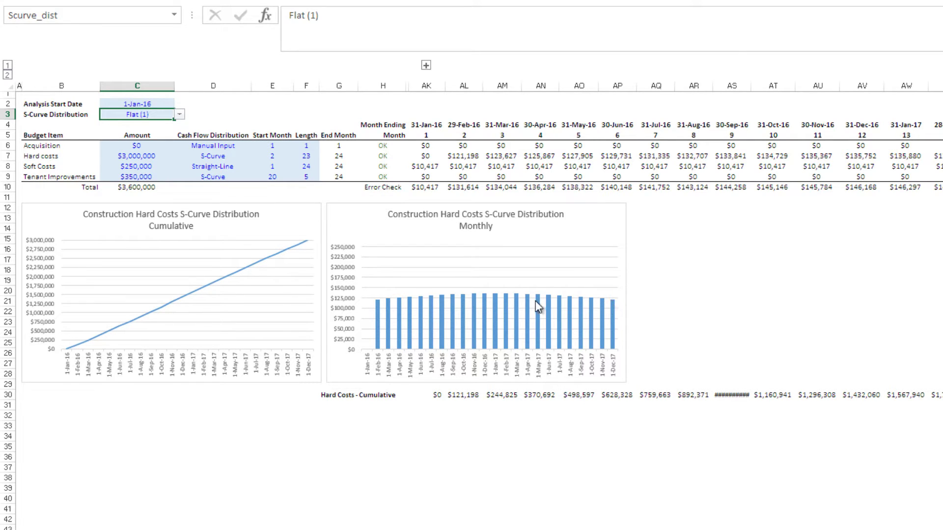
{"action": "mouse_move", "coordinate": [386, 303]}
Switch the S-Curve Distribution from Flat back to Steep (5)
{"action": "left_click", "coordinate": [180, 114]}
{"action": "left_click", "coordinate": [169, 121]}
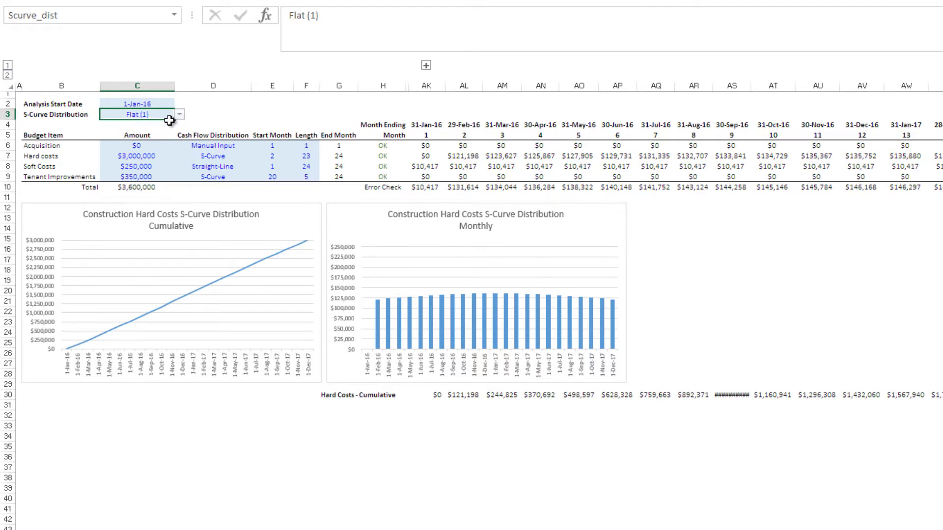
{"action": "left_click", "coordinate": [142, 143]}
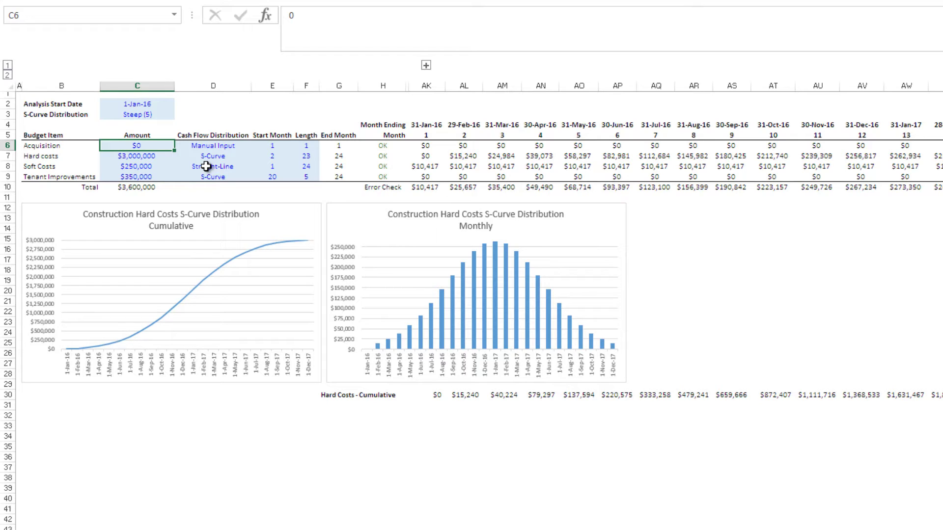
Examine the budget items, the month timeline, and the Acquisition row's error check against its amount and monthly cash flows
{"action": "left_click_drag", "start_coordinate": [58, 147], "coordinate": [68, 176]}
{"action": "left_click_drag", "start_coordinate": [426, 135], "coordinate": [902, 118]}
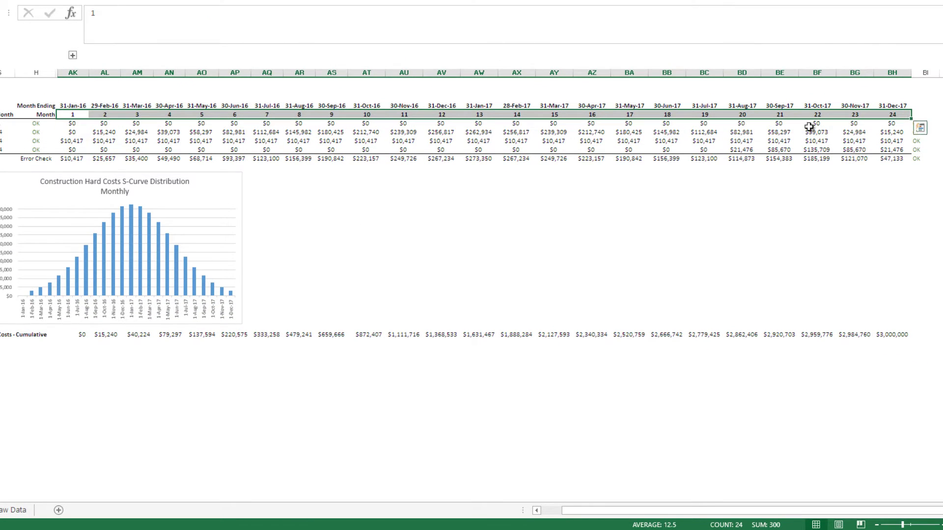
{"action": "left_click", "coordinate": [38, 159]}
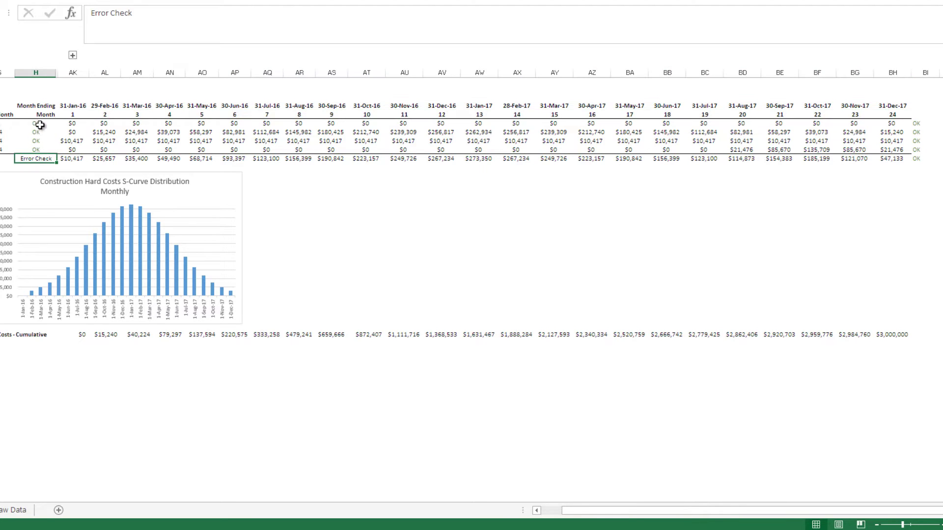
{"action": "left_click_drag", "start_coordinate": [38, 124], "coordinate": [892, 122]}
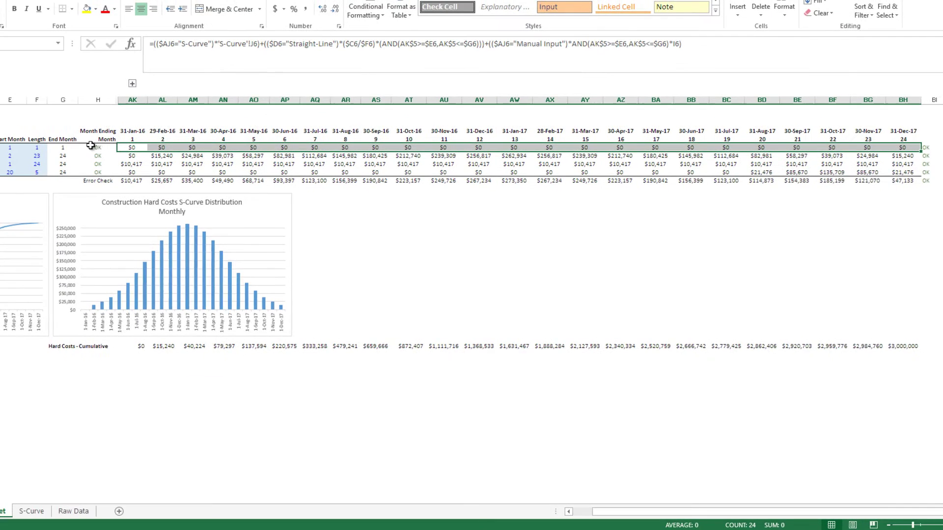
{"action": "left_click_drag", "start_coordinate": [91, 145], "coordinate": [20, 147]}
{"action": "left_click", "coordinate": [91, 147]}
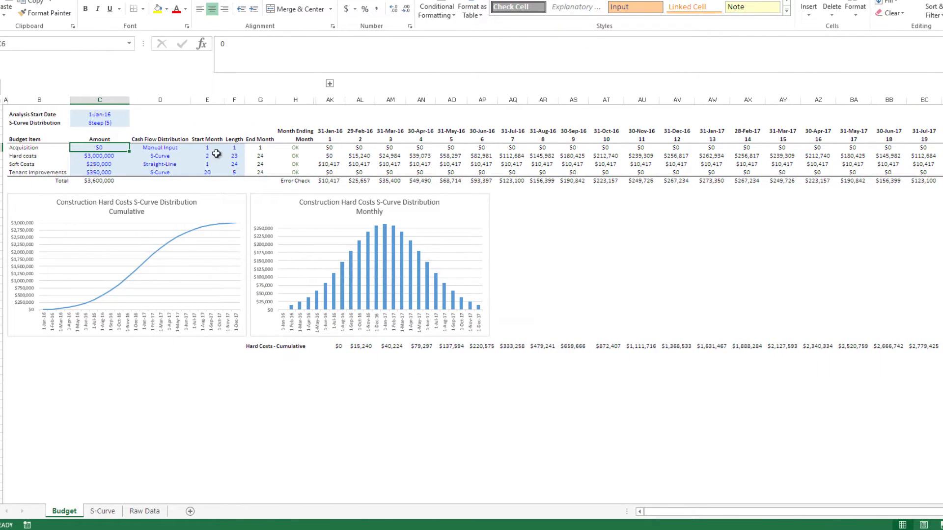
{"action": "left_click", "coordinate": [290, 146]}
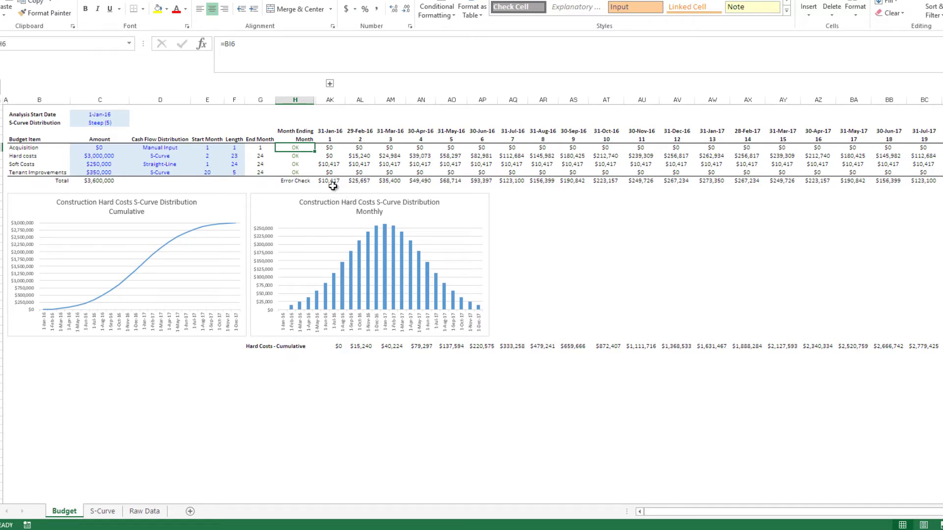
{"action": "left_click_drag", "start_coordinate": [329, 147], "coordinate": [450, 147]}
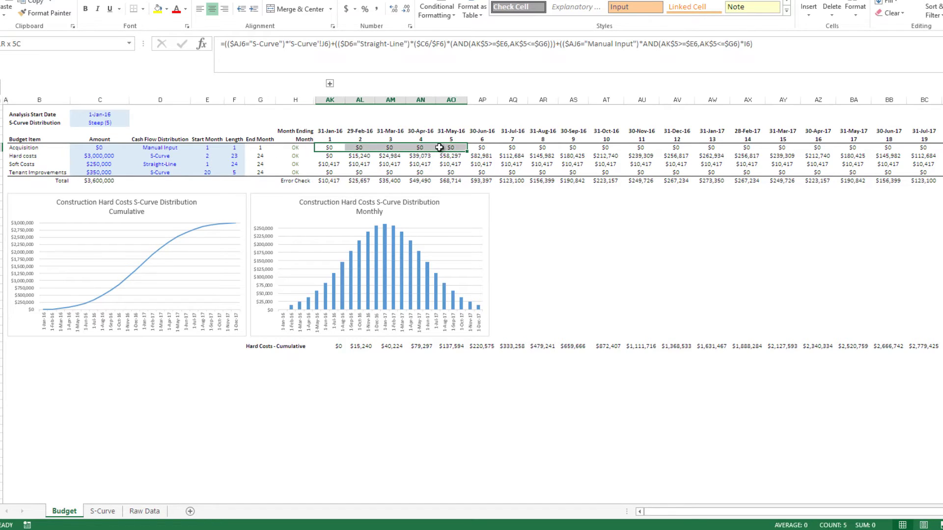
{"action": "left_click", "coordinate": [289, 148]}
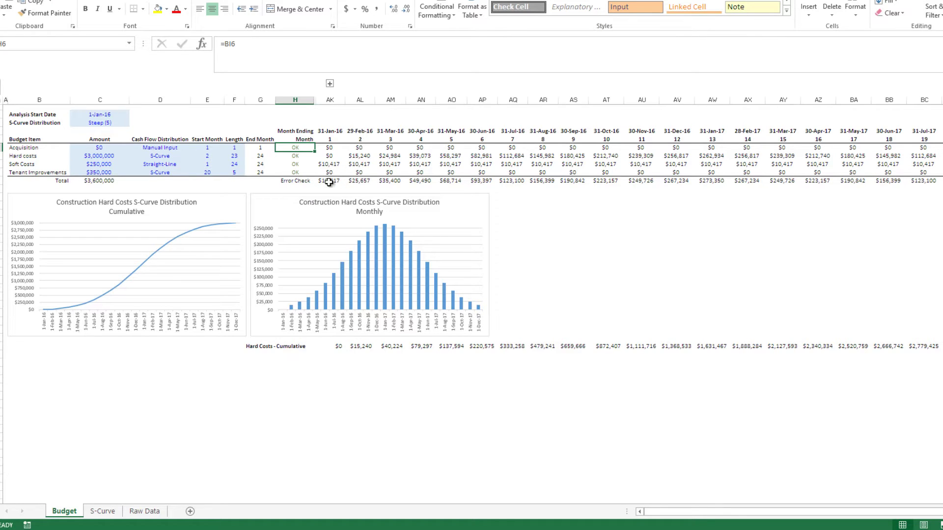
Examine the monthly totals, the monthly cash flows of each budget item, and the cash flow distribution types
{"action": "left_click_drag", "start_coordinate": [329, 181], "coordinate": [933, 182]}
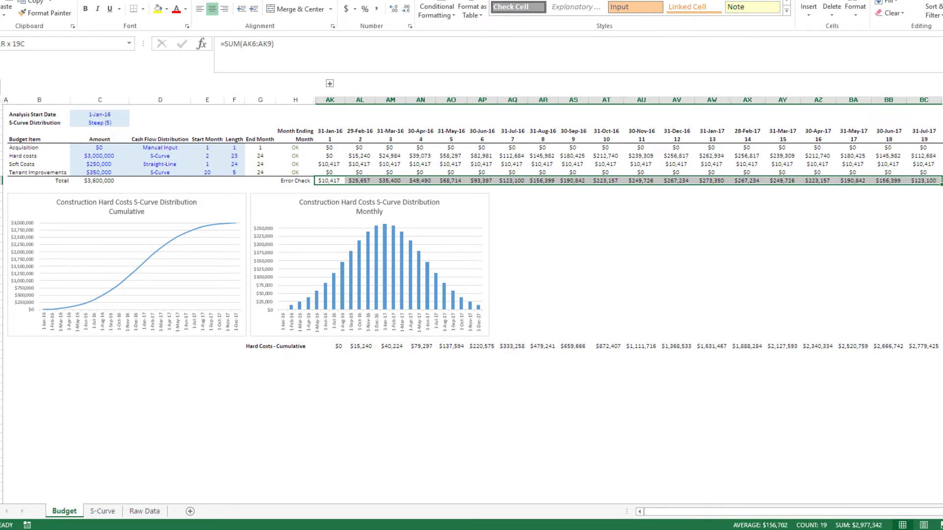
{"action": "left_click", "coordinate": [331, 148]}
{"action": "left_click_drag", "start_coordinate": [332, 158], "coordinate": [581, 185]}
{"action": "left_click", "coordinate": [324, 182]}
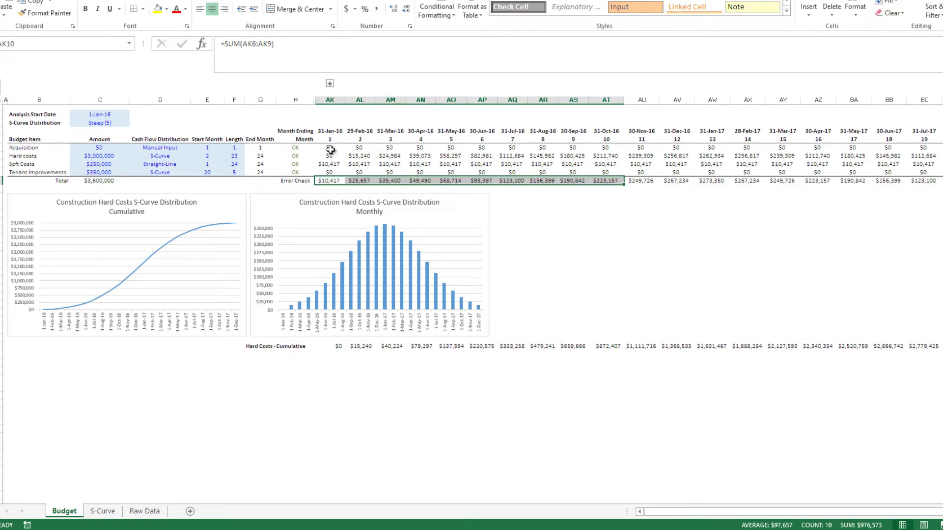
{"action": "left_click_drag", "start_coordinate": [339, 147], "coordinate": [940, 172]}
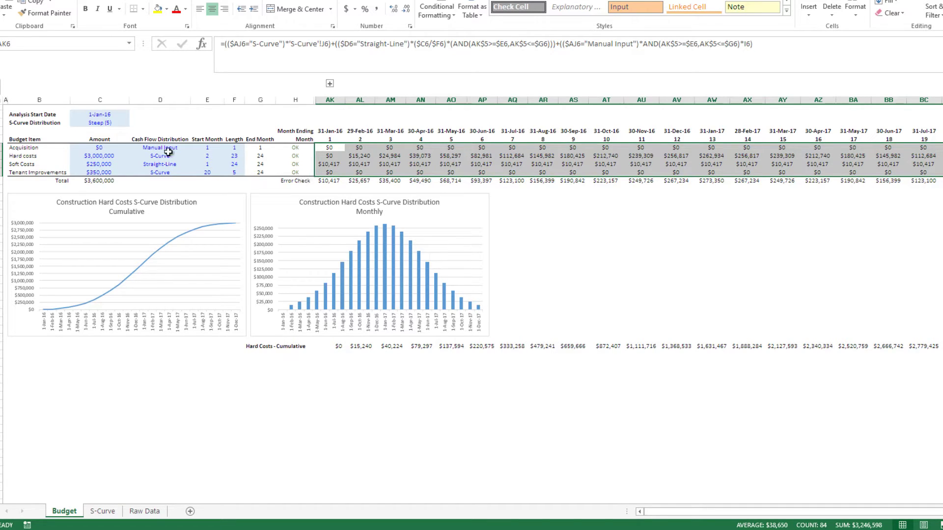
{"action": "left_click_drag", "start_coordinate": [155, 149], "coordinate": [163, 164]}
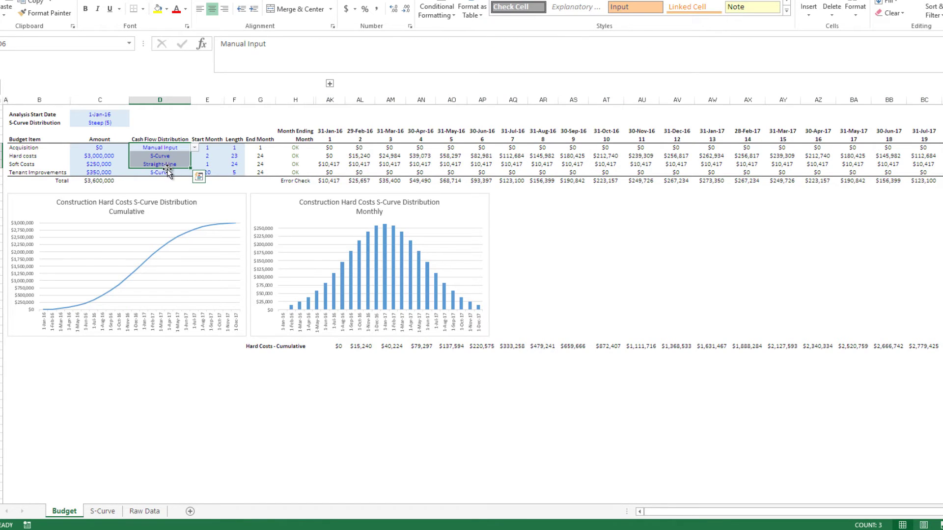
Set the Acquisition amount to 610000 and look at its error check cell
{"action": "left_click", "coordinate": [36, 147]}
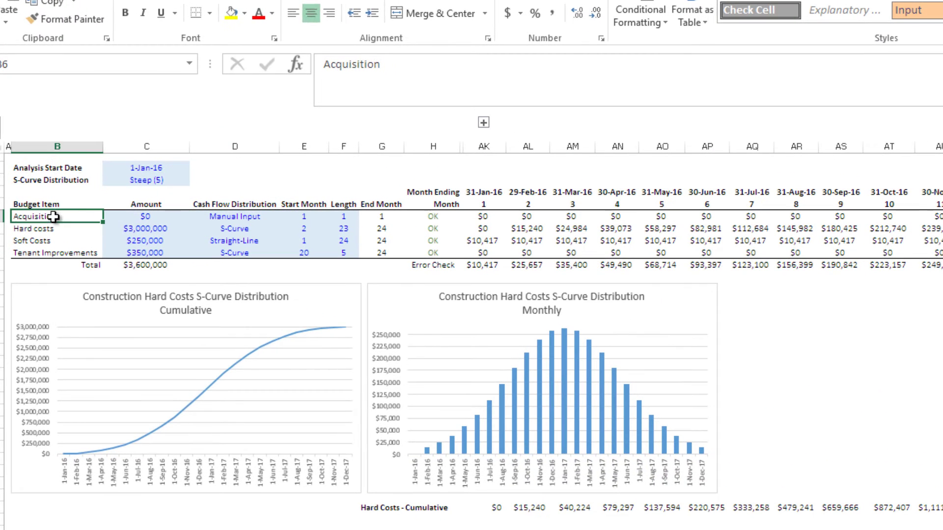
{"action": "left_click", "coordinate": [133, 216]}
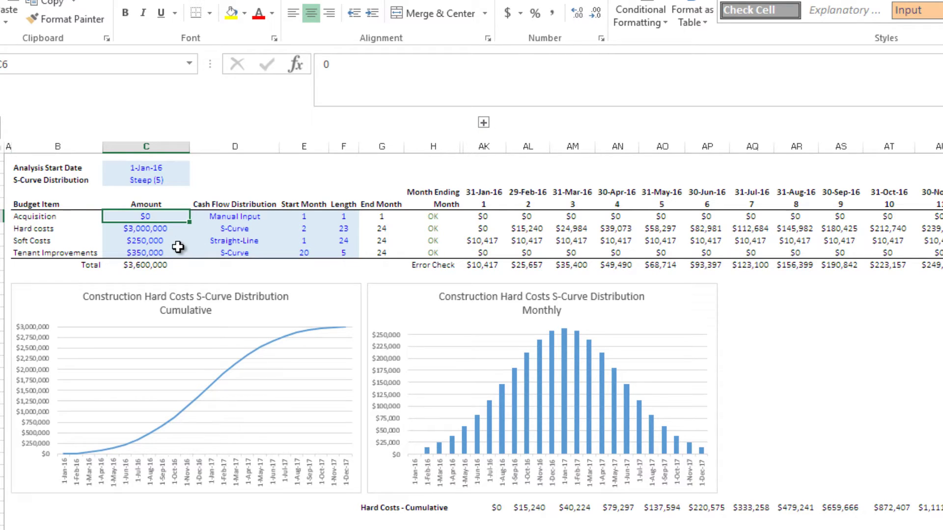
{"action": "type", "text": "610000"}
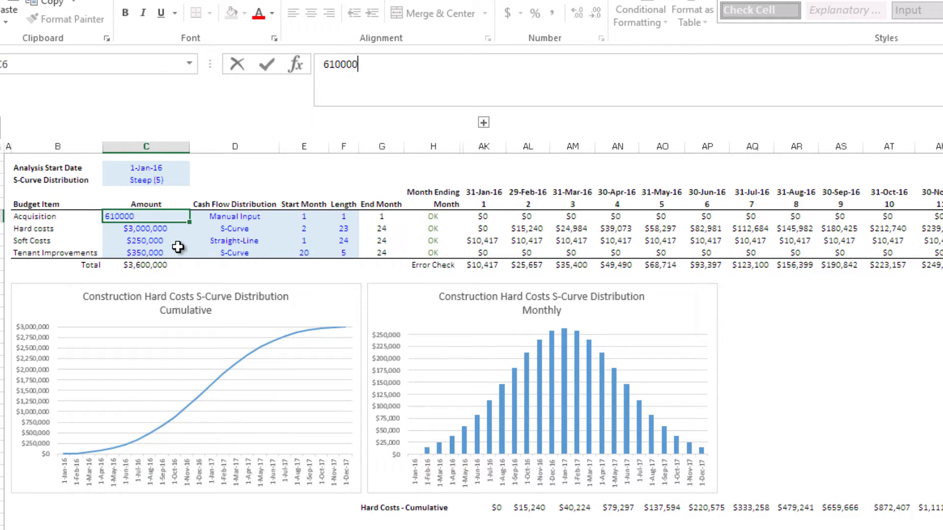
{"action": "key", "text": "ctrl+Return"}
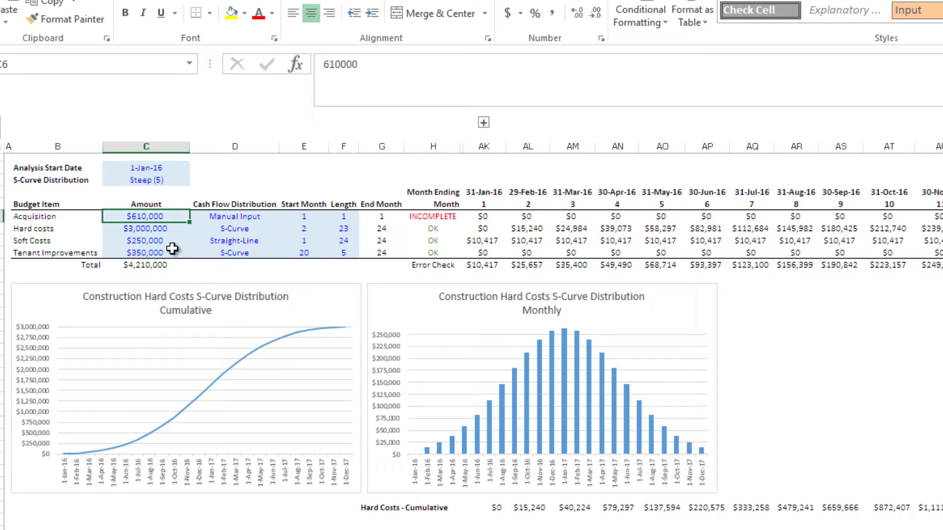
{"action": "left_click", "coordinate": [443, 218]}
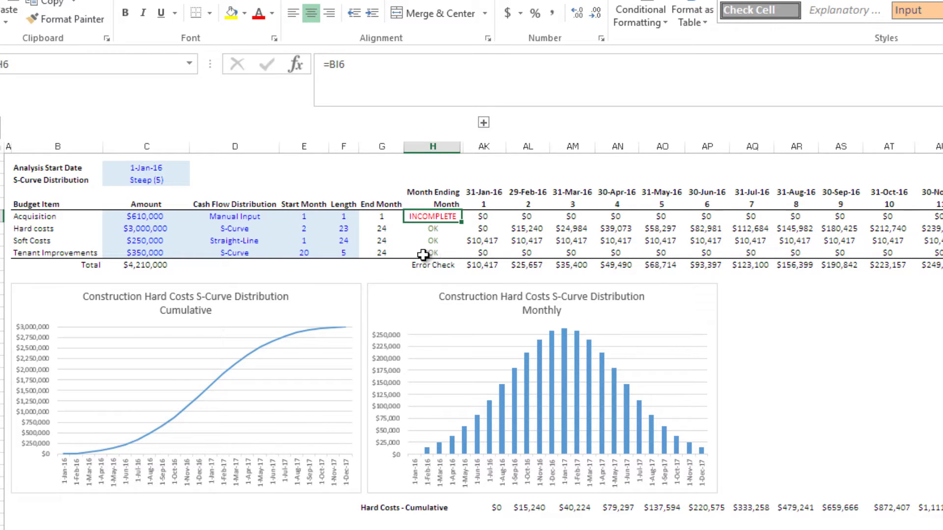
Review the Acquisition row's distribution type and start month, and set its length to 2 months
{"action": "left_click", "coordinate": [212, 219]}
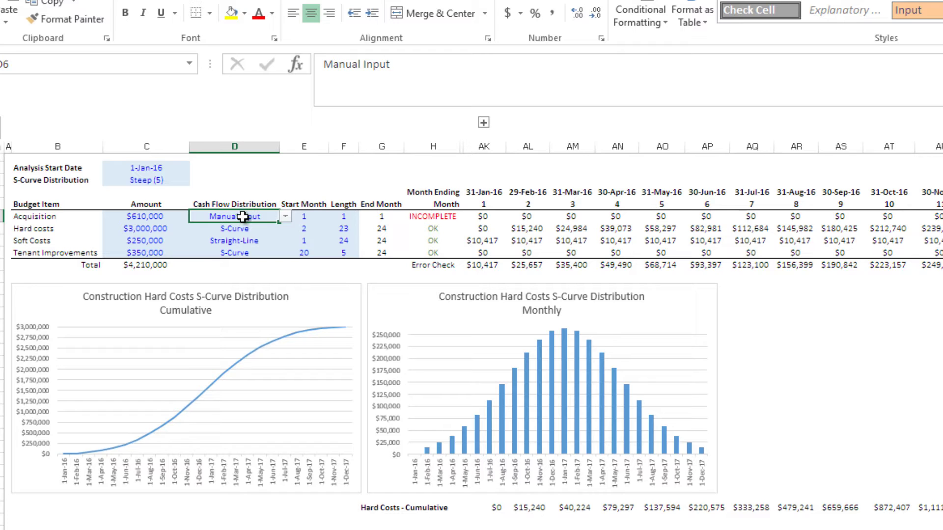
{"action": "left_click", "coordinate": [141, 220]}
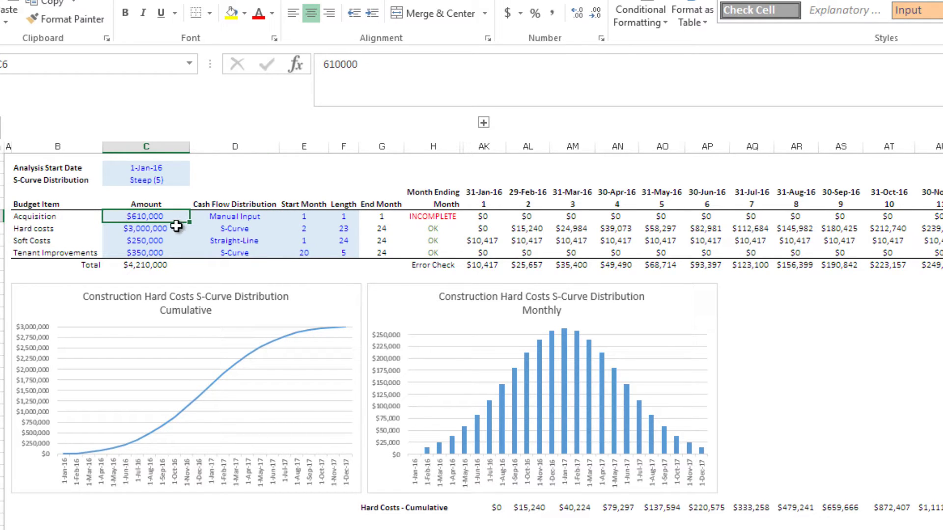
{"action": "left_click", "coordinate": [290, 216]}
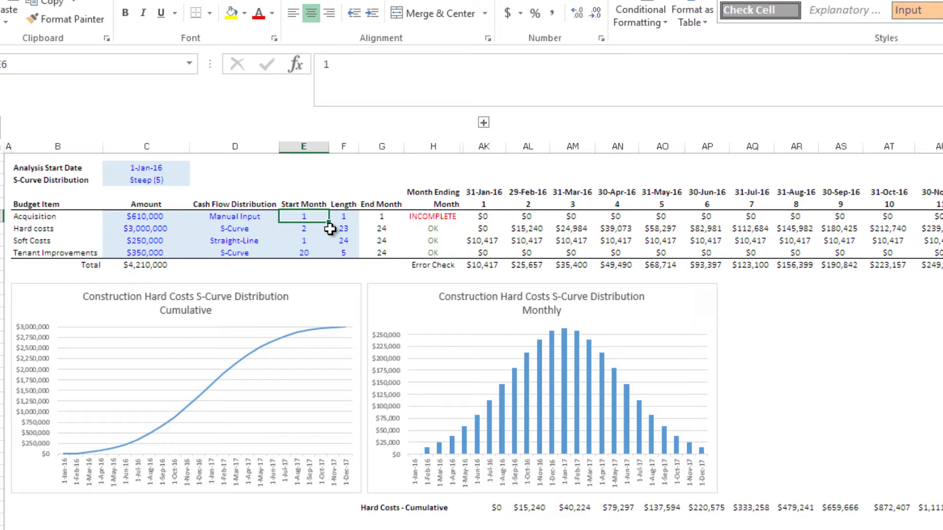
{"action": "left_click", "coordinate": [345, 216]}
{"action": "type", "text": "2"}
{"action": "key", "text": "ctrl+Return"}
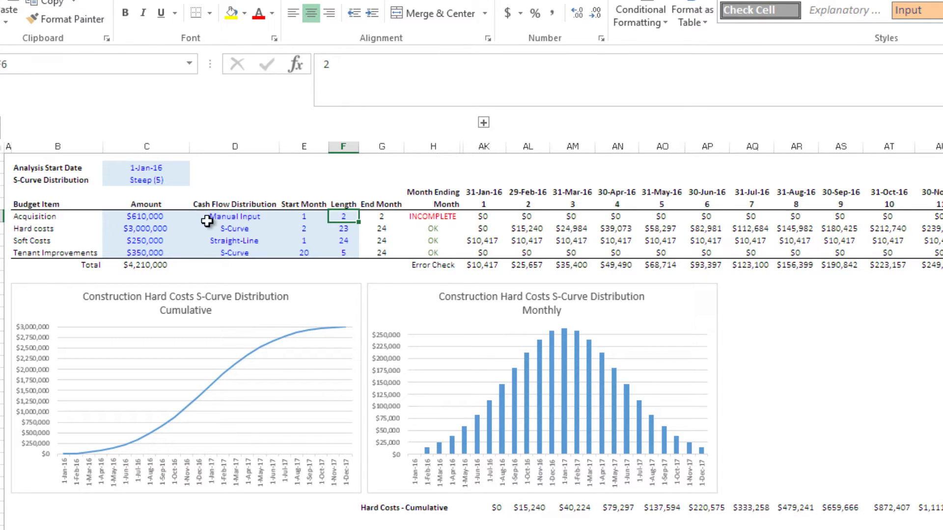
Expand the grouped manual input columns and review the Acquisition row's cells for months 1 and 2 and its amount
{"action": "left_click", "coordinate": [484, 122]}
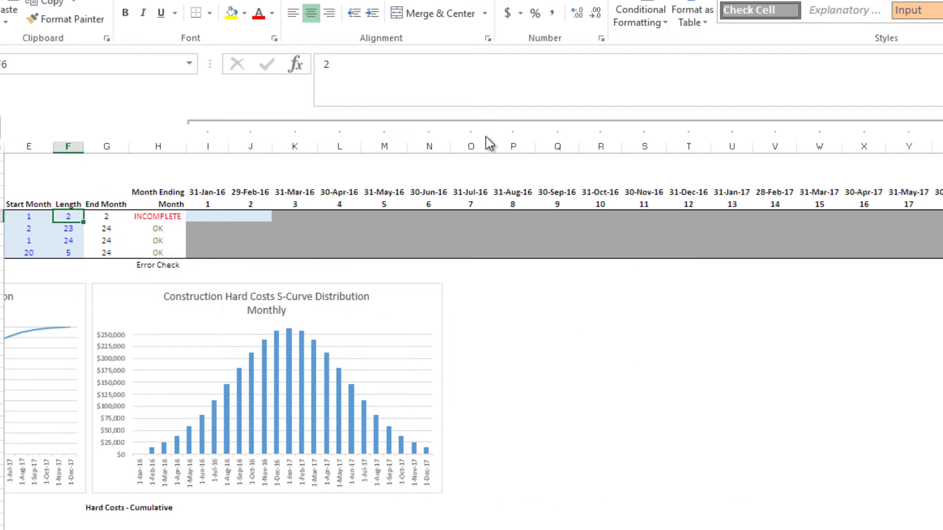
{"action": "left_click", "coordinate": [208, 215]}
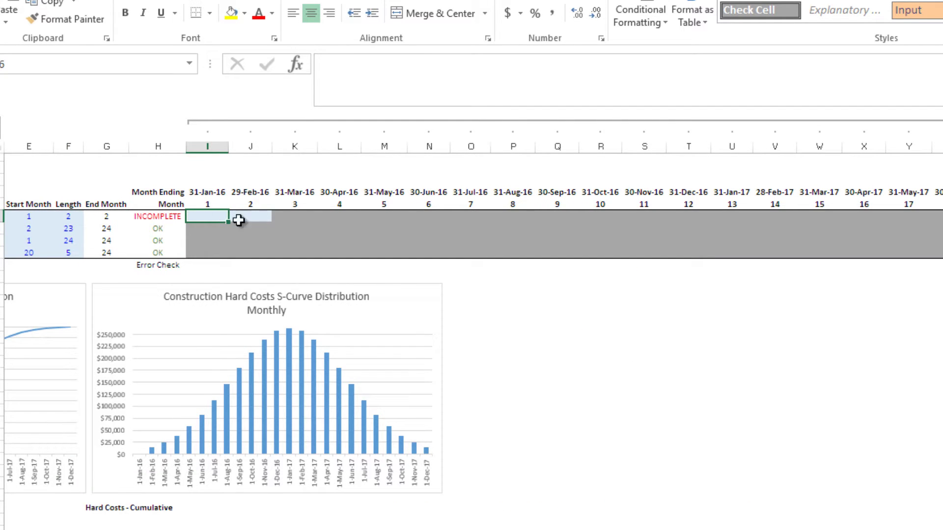
{"action": "left_click_drag", "start_coordinate": [208, 215], "coordinate": [245, 217]}
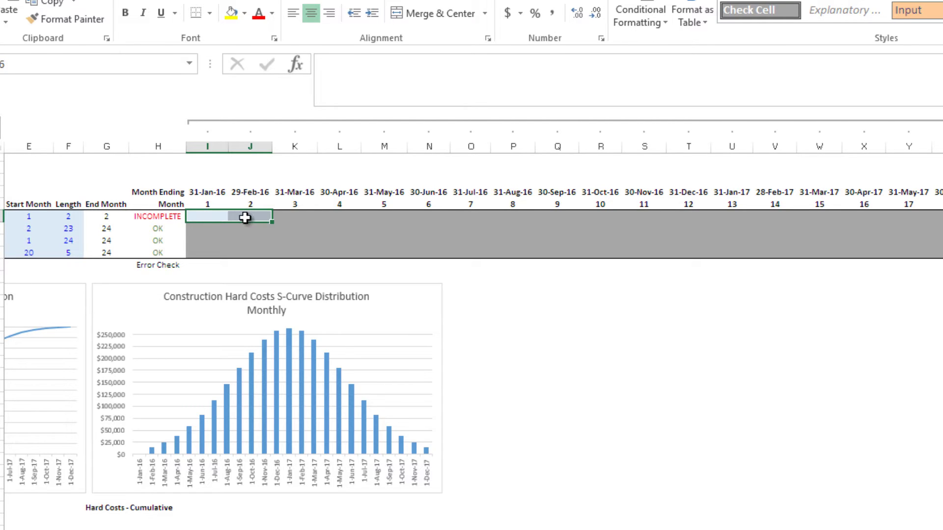
{"action": "left_click", "coordinate": [210, 219]}
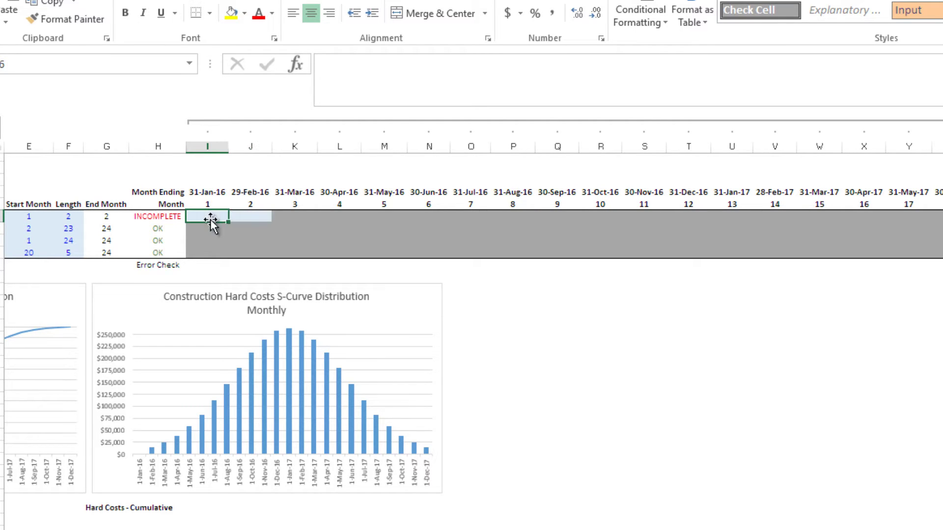
{"action": "key", "text": "Left"}
{"action": "key", "text": "Left"}
{"action": "key", "text": "Left"}
{"action": "key", "text": "Left"}
{"action": "key", "text": "Left"}
{"action": "key", "text": "Left"}
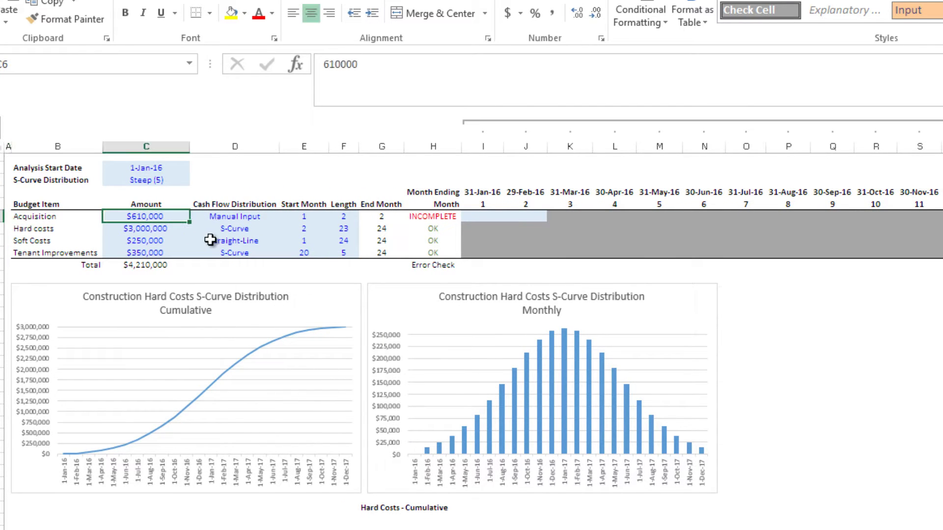
Enter the manual Acquisition cash flows as 10000 in month 1 and 600000 in month 2
{"action": "left_click", "coordinate": [484, 217]}
{"action": "type", "text": "10000"}
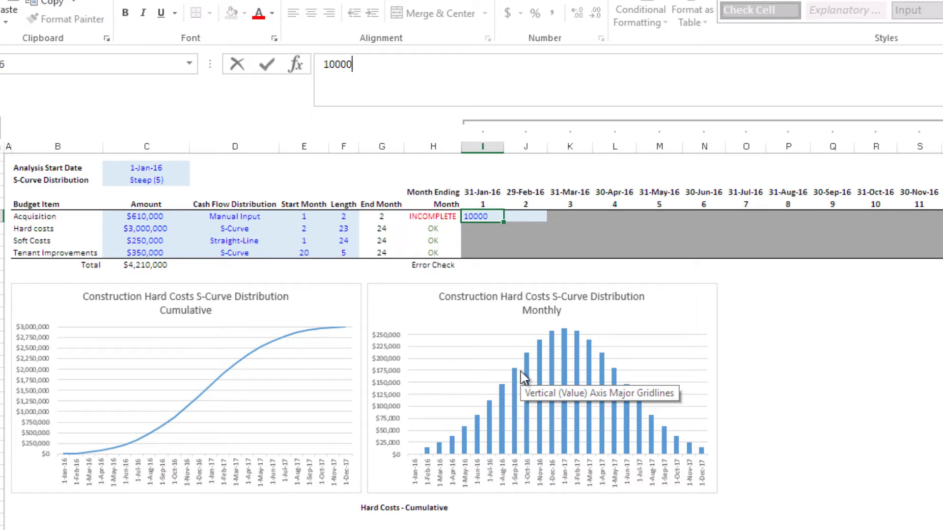
{"action": "key", "text": "Return"}
{"action": "key", "text": "Up"}
{"action": "key", "text": "Right"}
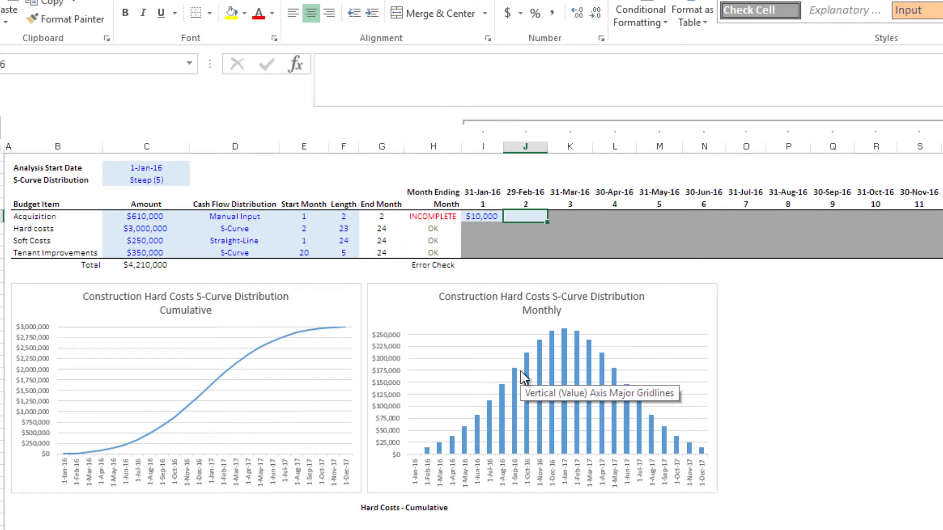
{"action": "type", "text": "600000"}
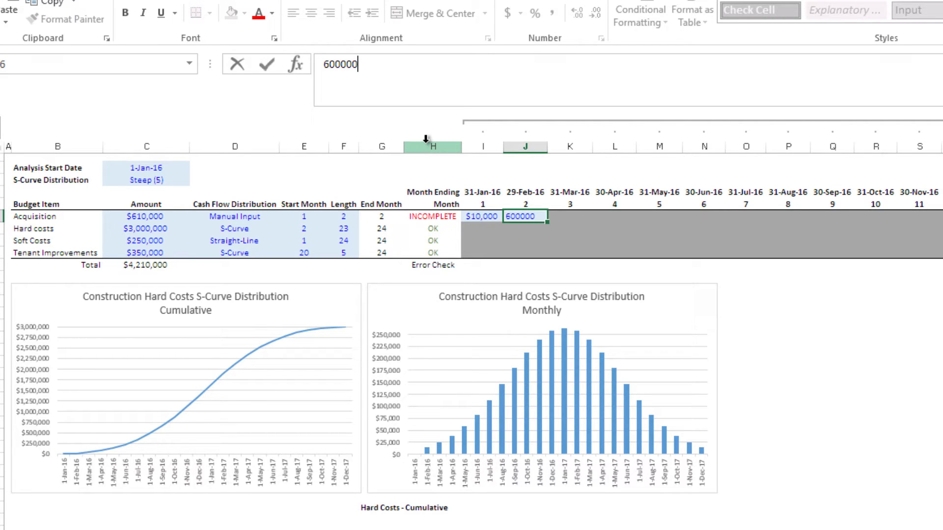
{"action": "key", "text": "Return"}
{"action": "key", "text": "Up"}
Review the Acquisition row back to its distribution type and collapse the grouped manual input columns
{"action": "key", "text": "Left"}
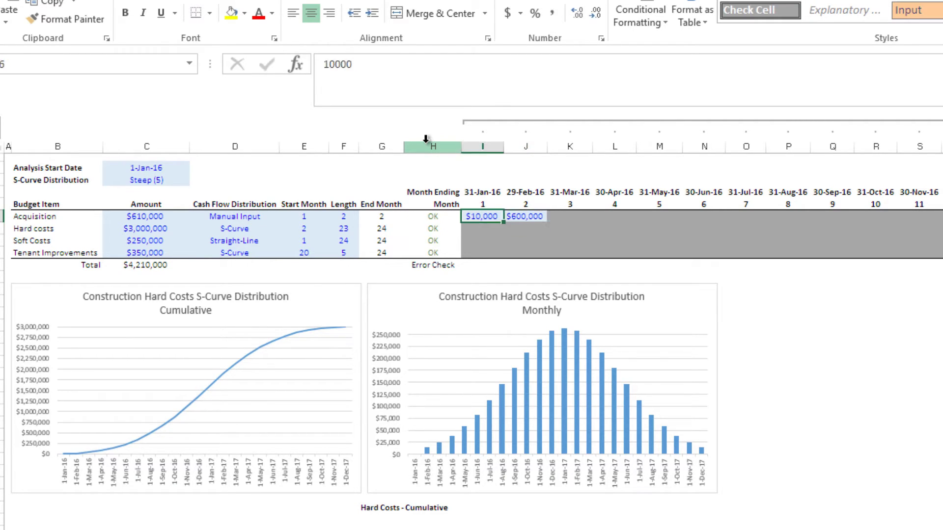
{"action": "key", "text": "Left"}
{"action": "key", "text": "Left"}
{"action": "key", "text": "Left"}
{"action": "key", "text": "Left"}
{"action": "key", "text": "Left"}
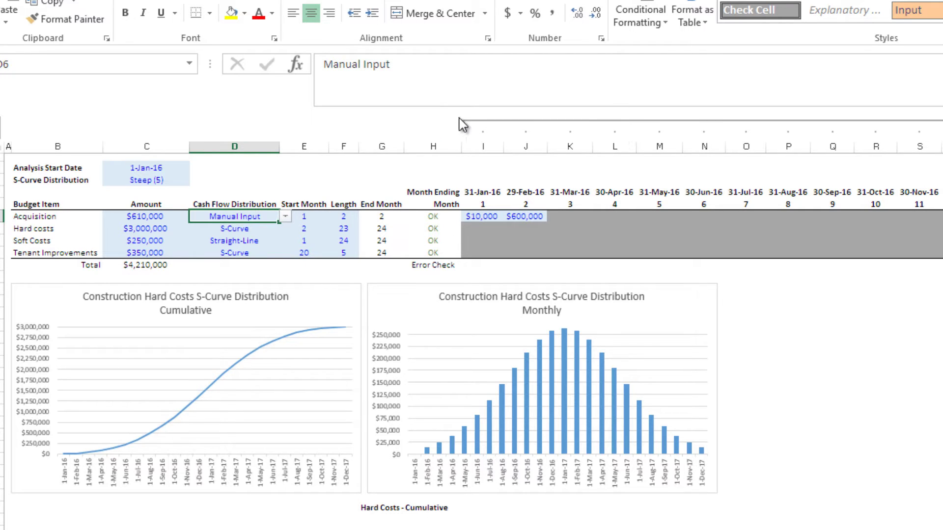
{"action": "left_click", "coordinate": [475, 122]}
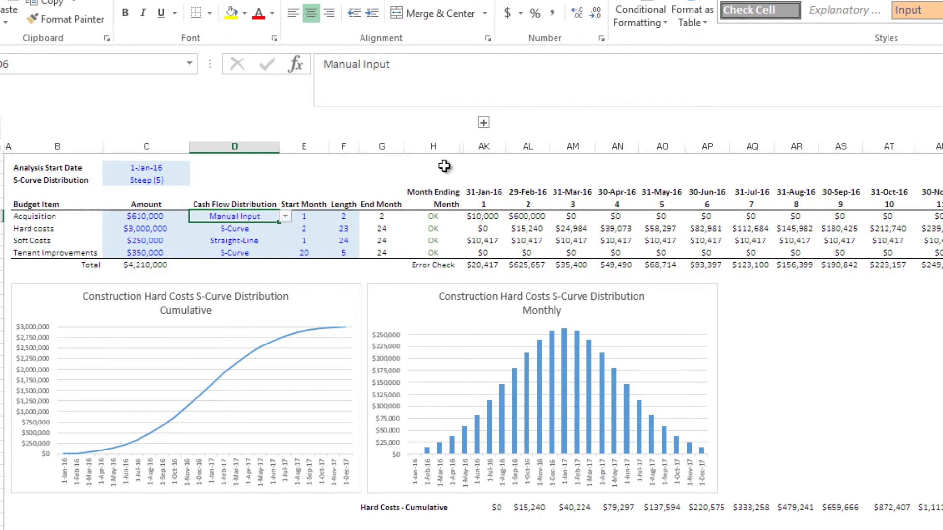
Review the Hard costs amount and distribution type, and try a start month of 1 with a length of 24 months
{"action": "left_click", "coordinate": [154, 228]}
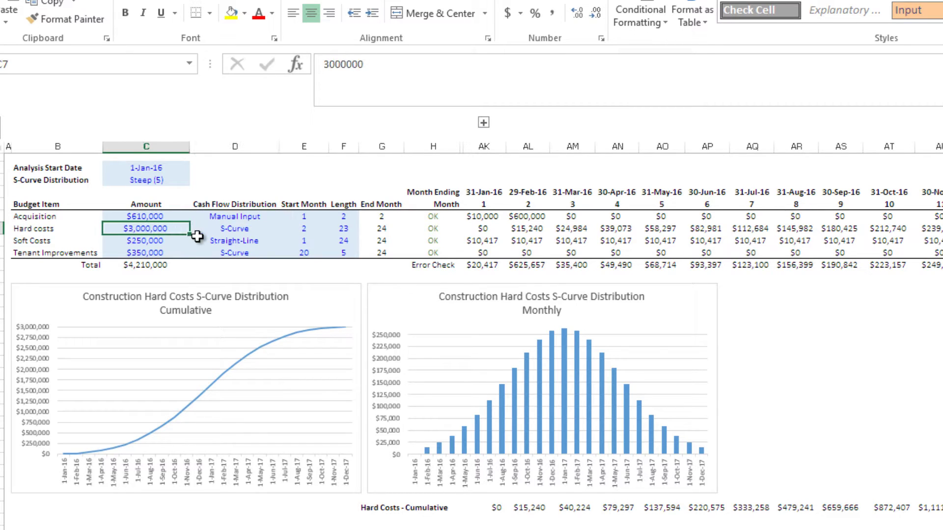
{"action": "left_click", "coordinate": [224, 227]}
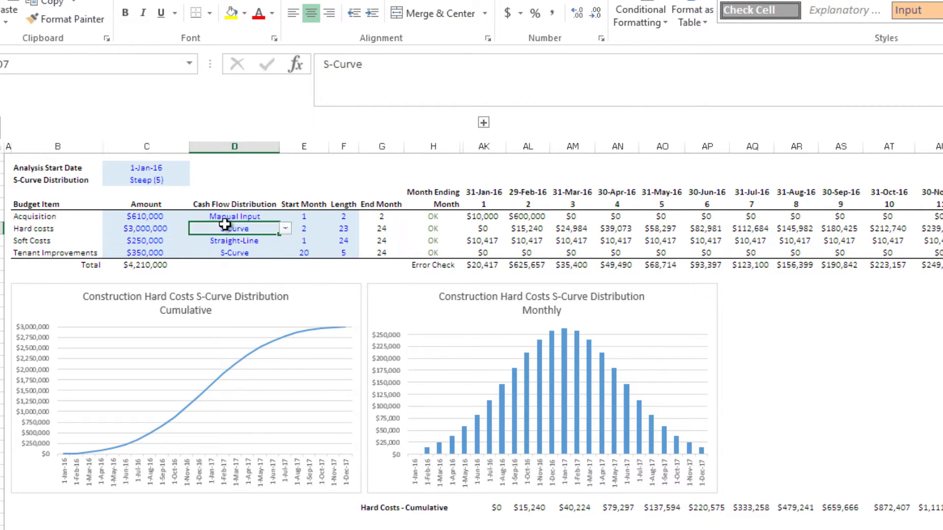
{"action": "left_click", "coordinate": [301, 225]}
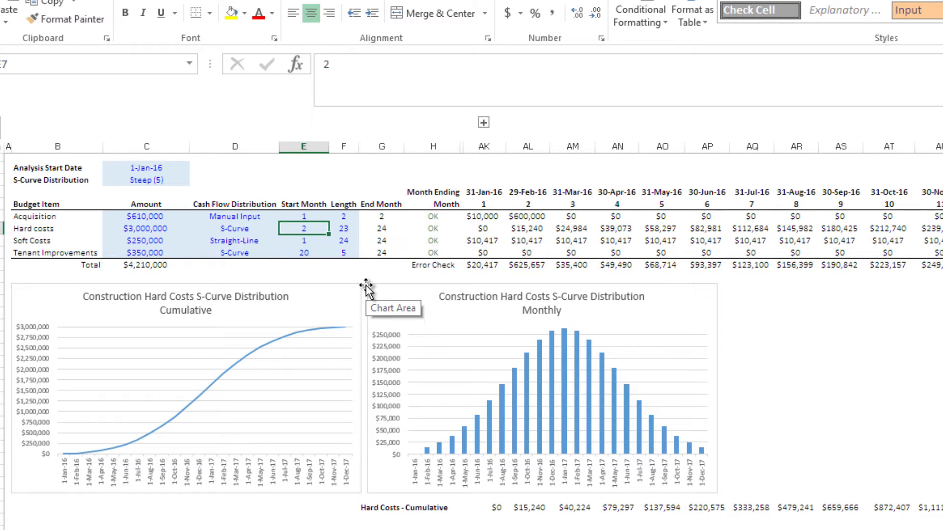
{"action": "type", "text": "1"}
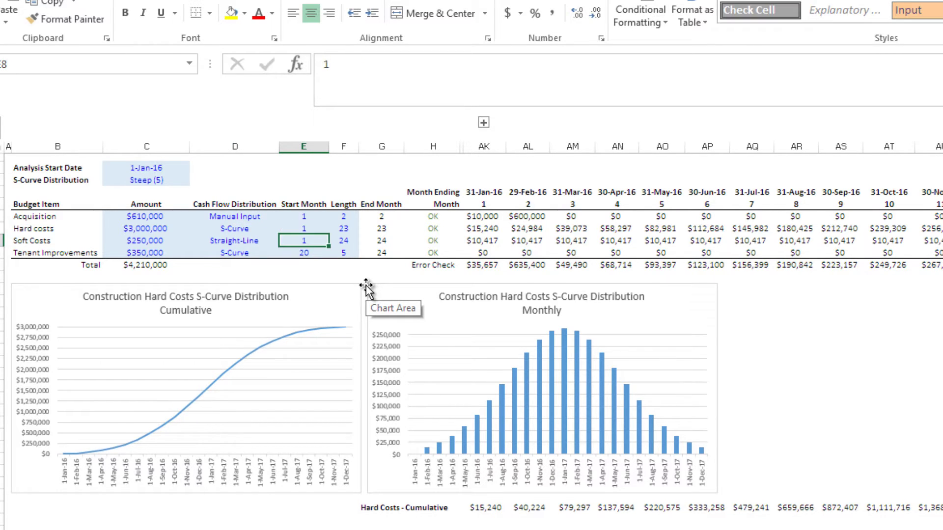
{"action": "key", "text": "Tab"}
{"action": "type", "text": "24"}
{"action": "key", "text": "Tab"}
{"action": "key", "text": "Tab"}
{"action": "key", "text": "Tab"}
{"action": "key", "text": "Tab"}
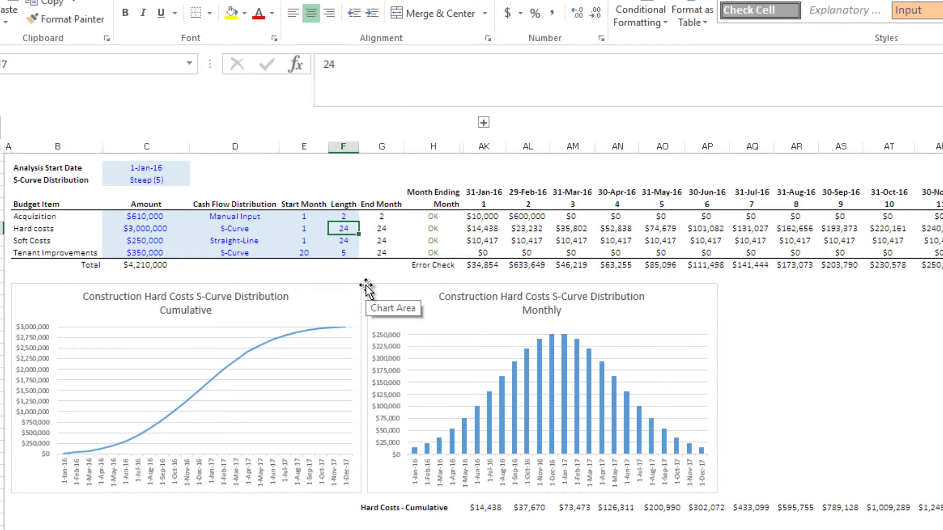
{"action": "key", "text": "Tab"}
{"action": "key", "text": "Tab"}
{"action": "key", "text": "Tab"}
{"action": "key", "text": "Tab"}
Set the Hard costs start month to 3
{"action": "key", "text": "shift+Tab"}
{"action": "key", "text": "shift+Tab"}
{"action": "key", "text": "shift+Tab"}
{"action": "key", "text": "shift+Tab"}
{"action": "key", "text": "shift+Tab"}
{"action": "key", "text": "shift+Tab"}
{"action": "key", "text": "shift+Tab"}
{"action": "key", "text": "shift+Tab"}
{"action": "key", "text": "shift+Tab"}
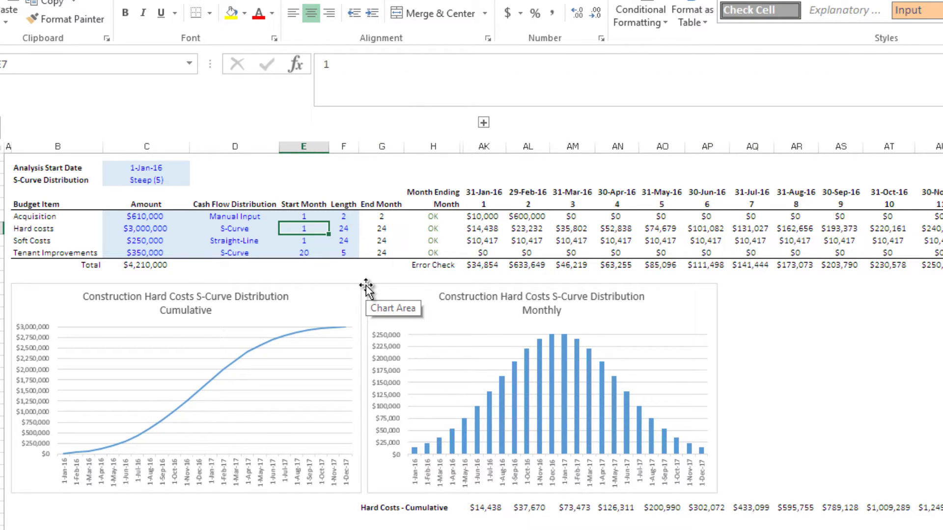
{"action": "type", "text": "3"}
{"action": "key", "text": "Tab"}
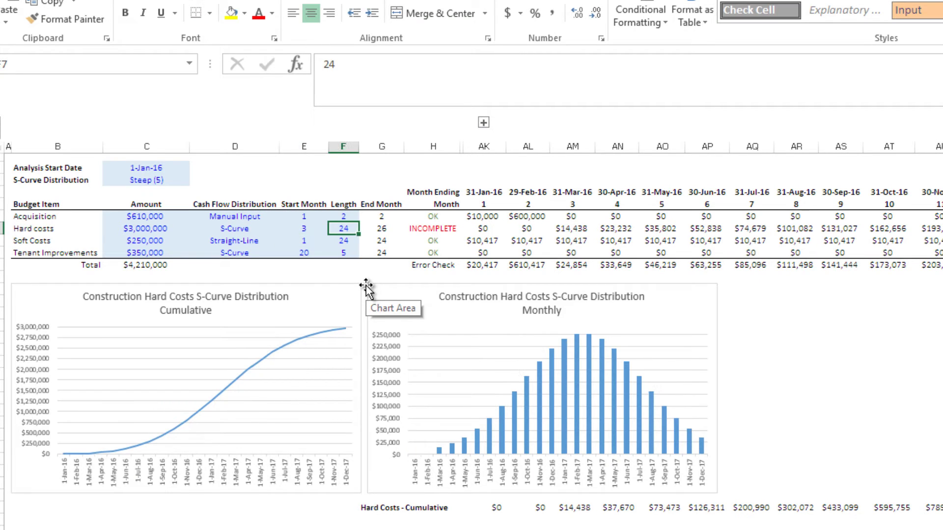
Try a Hard costs length of 21 months, and set it to 22 months instead
{"action": "type", "text": "21"}
{"action": "key", "text": "Return"}
{"action": "key", "text": "Up"}
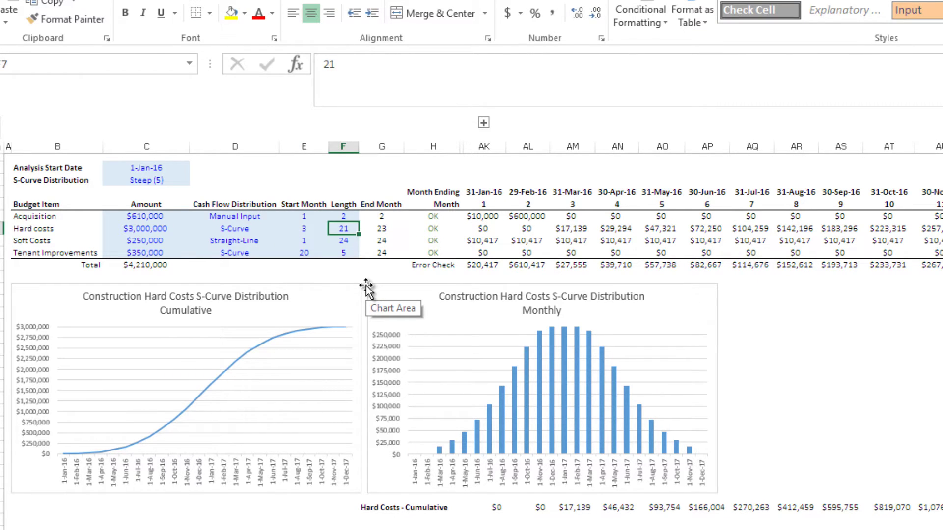
{"action": "type", "text": "22"}
{"action": "key", "text": "Return"}
{"action": "key", "text": "Up"}
{"action": "key", "text": "Left"}
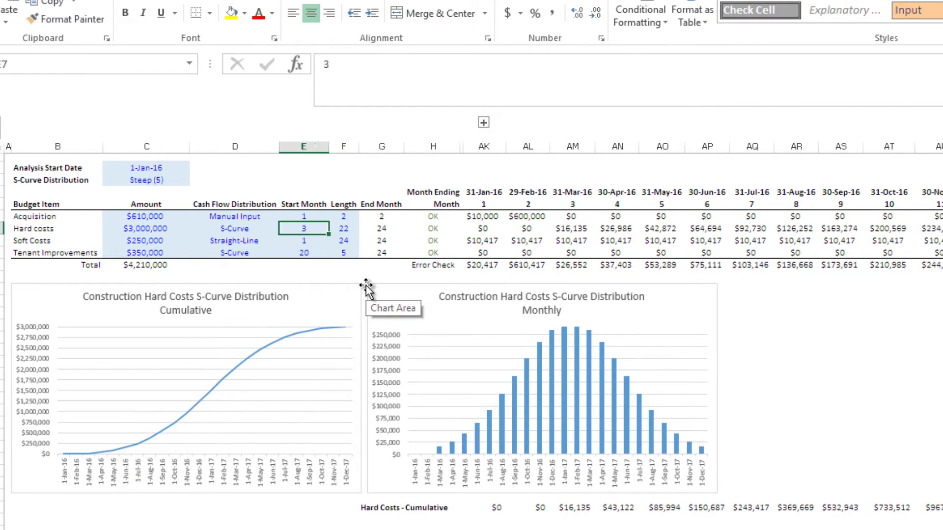
{"action": "key", "text": "Right"}
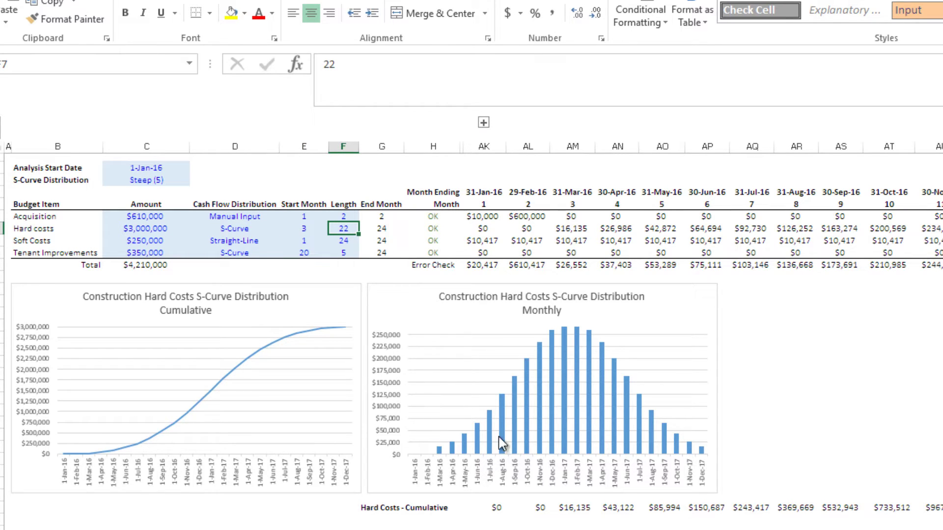
Examine the cumulative and monthly hard cost S-curve charts and the Hard costs cash flows from month 3 onward
{"action": "left_click", "coordinate": [256, 306]}
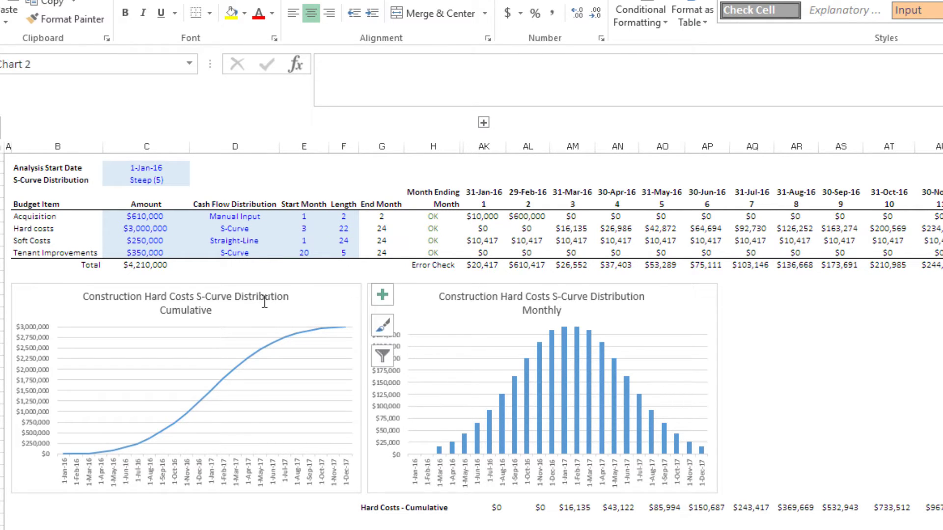
{"action": "left_click", "coordinate": [418, 300]}
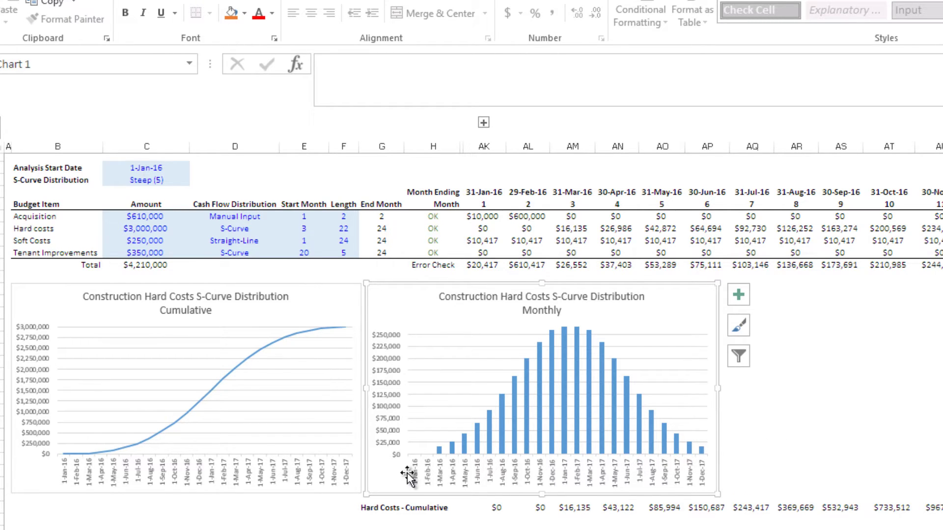
{"action": "left_click", "coordinate": [413, 458]}
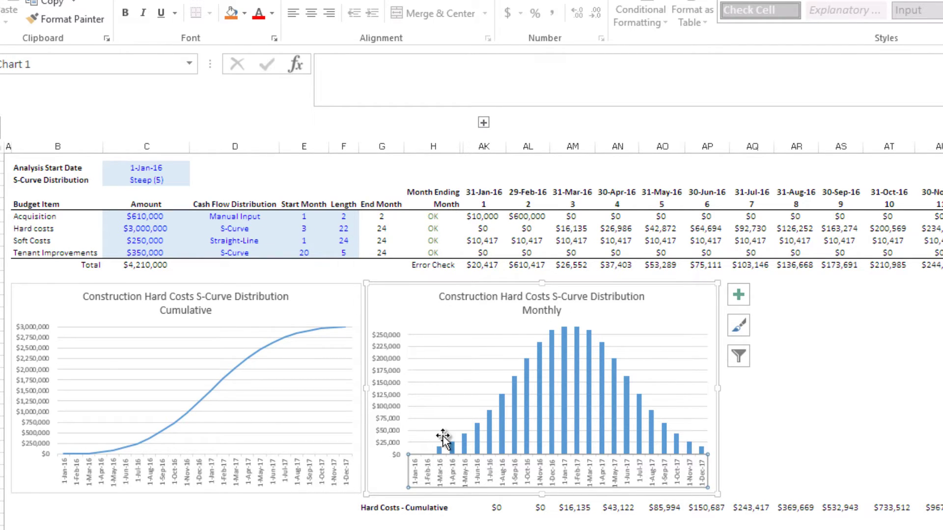
{"action": "left_click_drag", "start_coordinate": [571, 229], "coordinate": [942, 216]}
Set the Soft Costs amount to 300000
{"action": "left_click", "coordinate": [155, 240]}
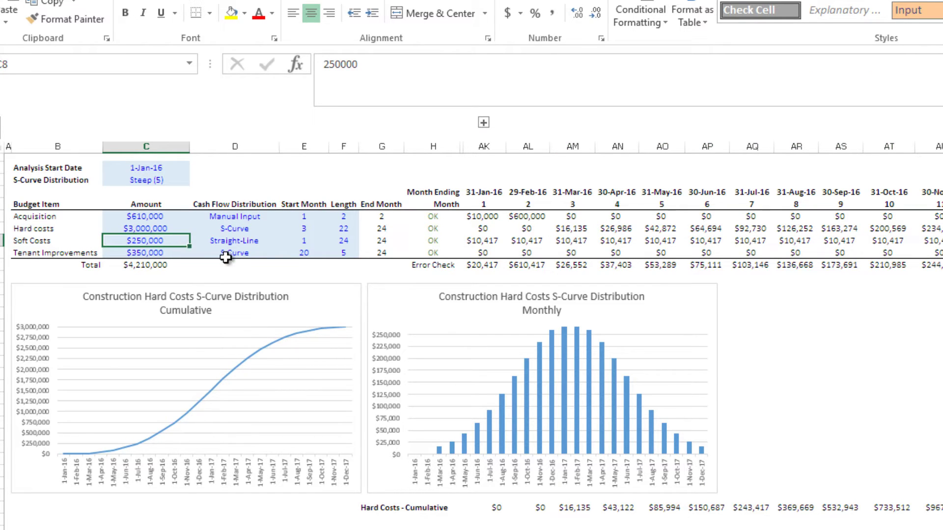
{"action": "type", "text": "30000"}
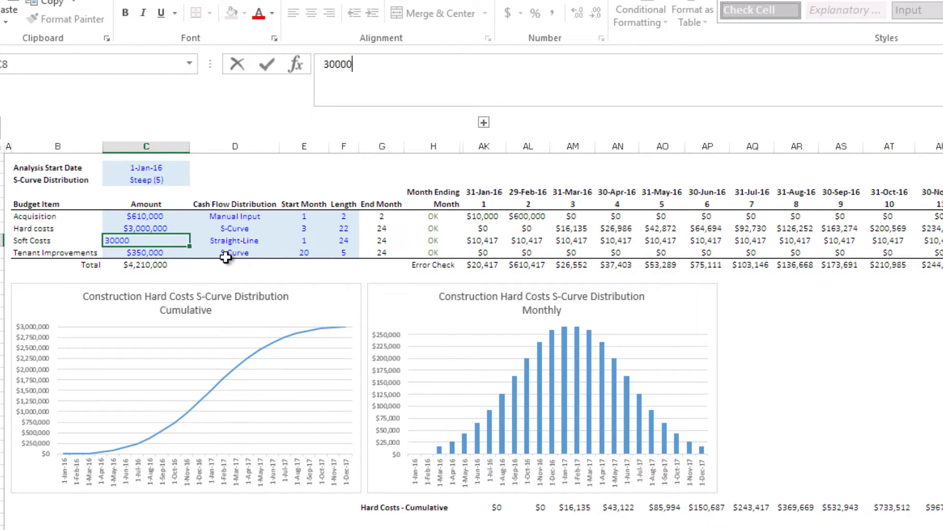
{"action": "key", "text": "Return"}
{"action": "key", "text": "Up"}
{"action": "type", "text": "30"}
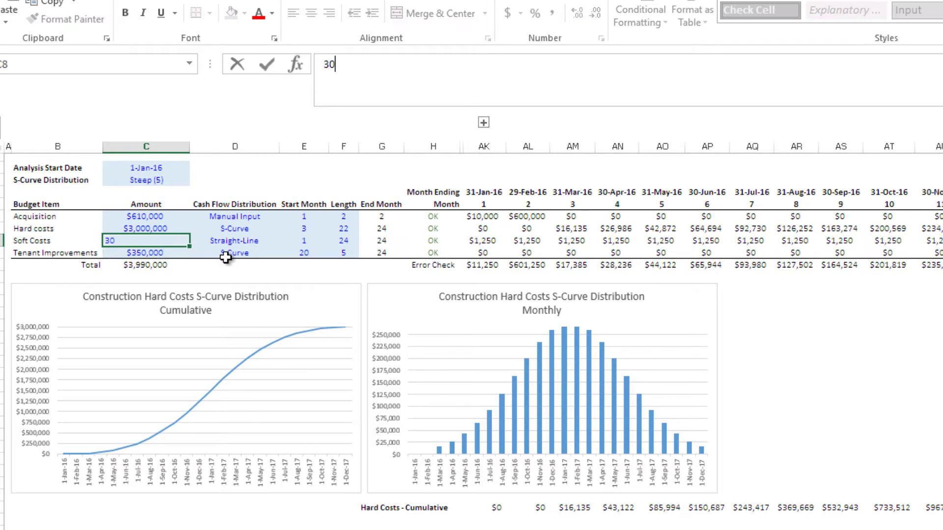
{"action": "type", "text": "0,00000"}
{"action": "key", "text": "Tab"}
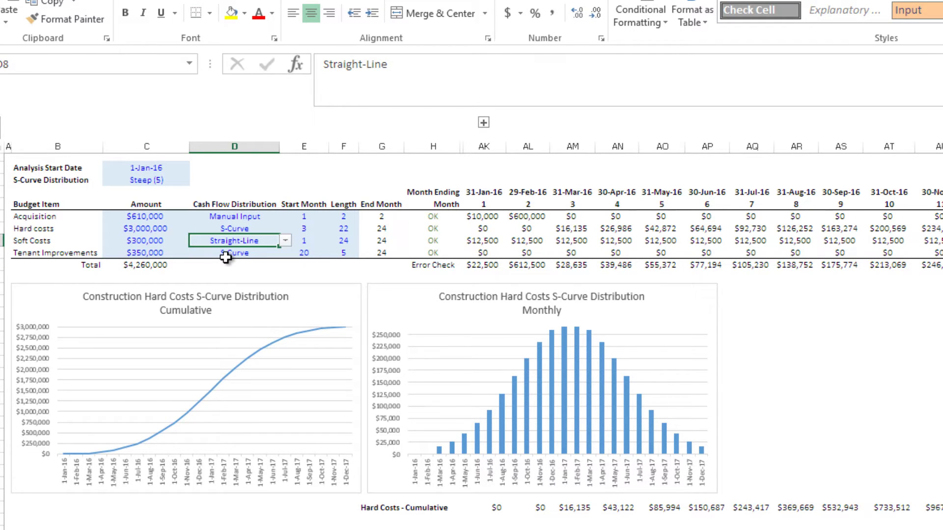
Set the Soft Costs start month to 2 and its length to 23 months
{"action": "key", "text": "Tab"}
{"action": "key", "text": "Tab"}
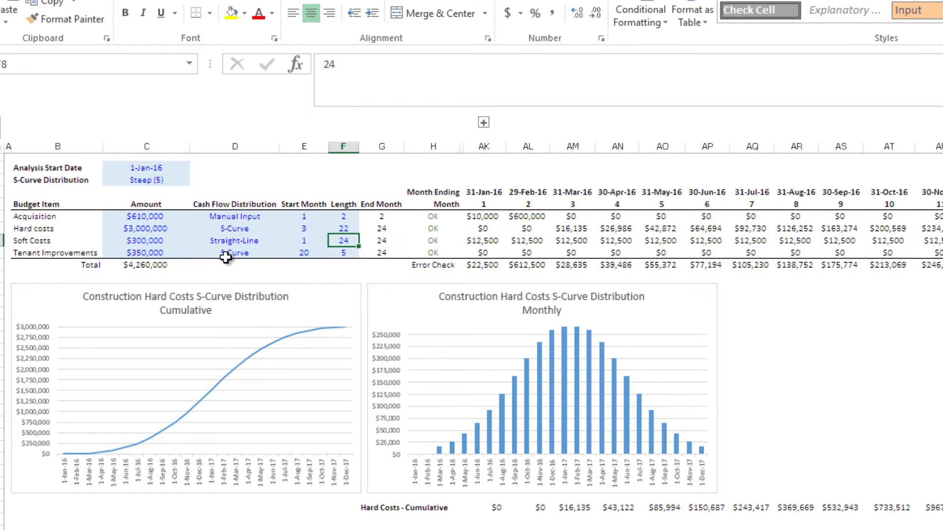
{"action": "key", "text": "shift+Tab"}
{"action": "type", "text": "2"}
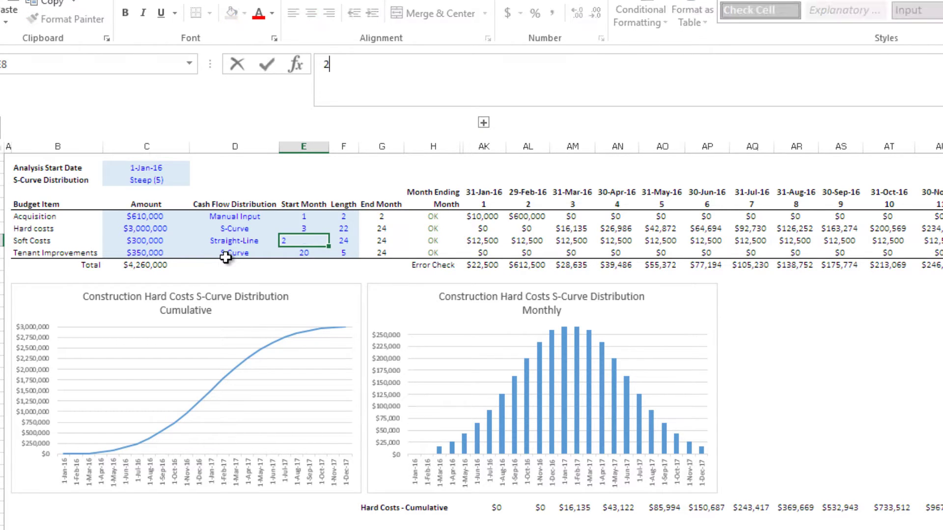
{"action": "key", "text": "Tab"}
{"action": "type", "text": "23"}
{"action": "key", "text": "ctrl+Return"}
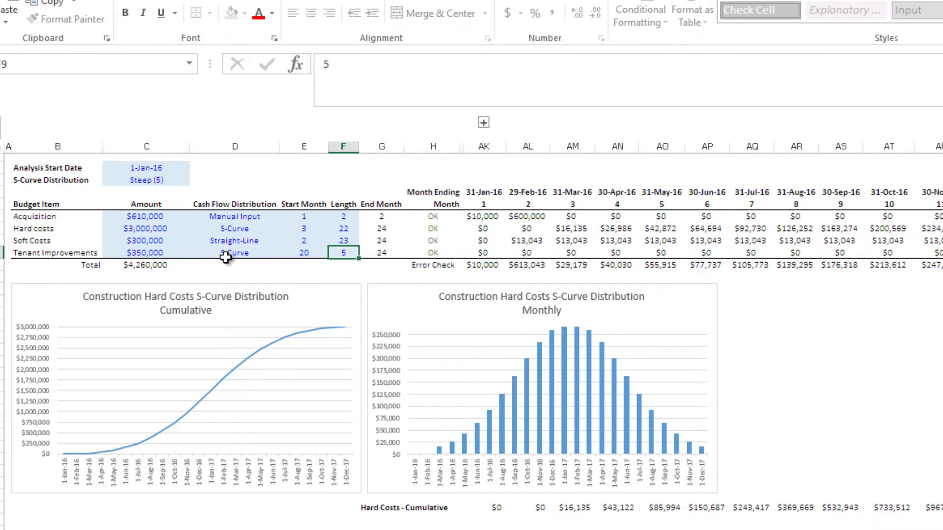
Set the Soft Costs length to 24 months and check the row's end month and error check cells
{"action": "key", "text": "Tab"}
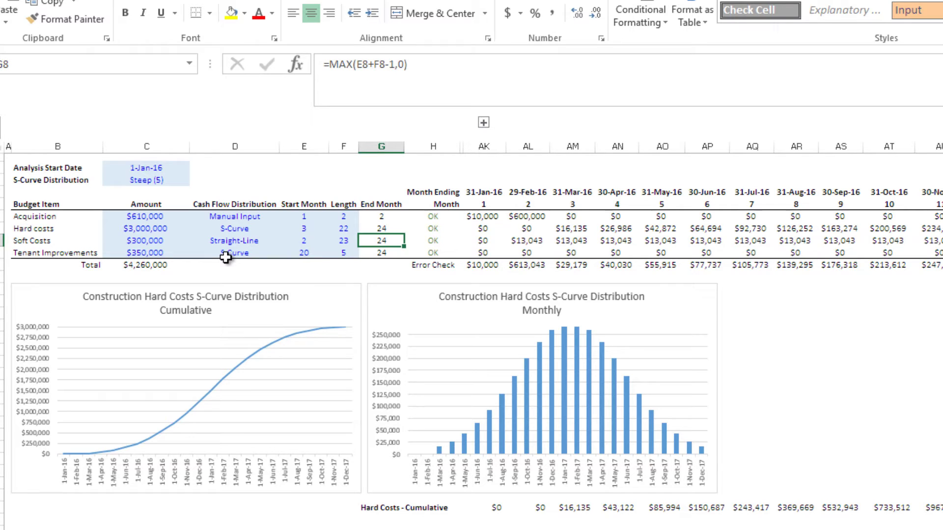
{"action": "key", "text": "shift+Tab"}
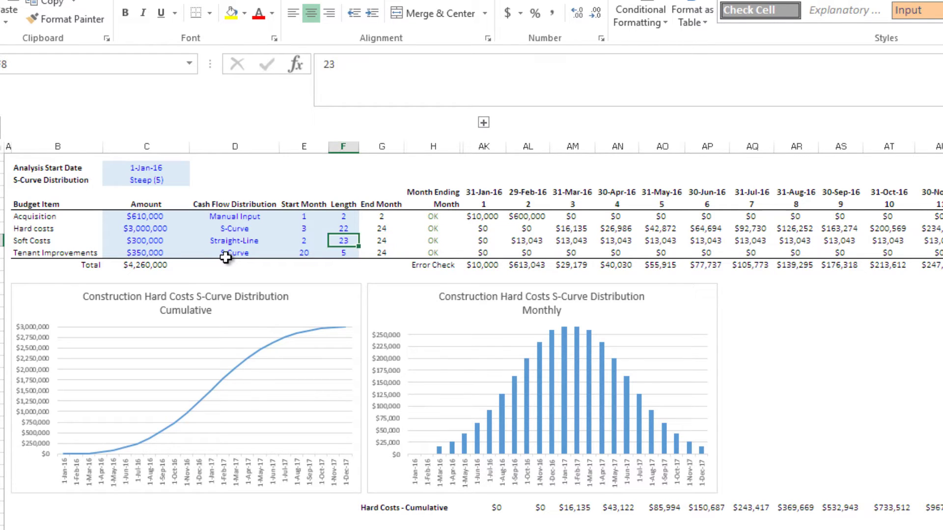
{"action": "type", "text": "24"}
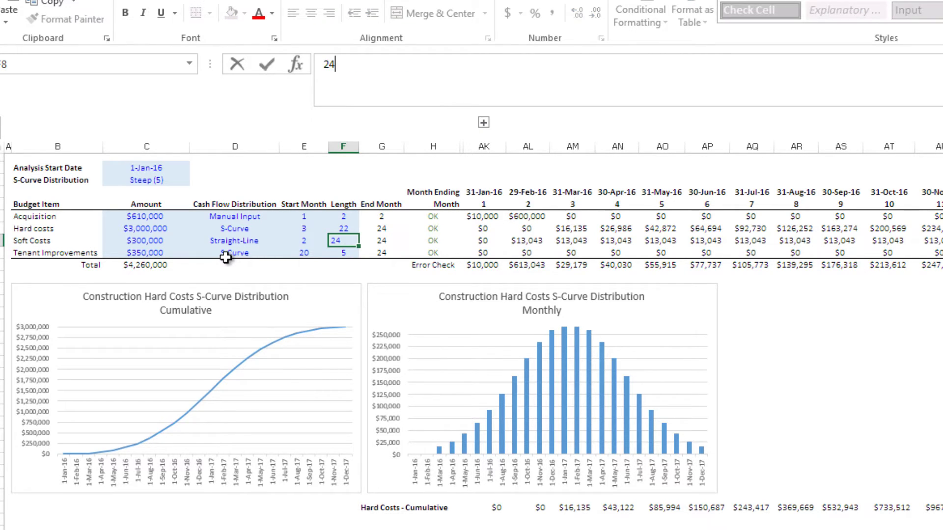
{"action": "key", "text": "Return"}
{"action": "key", "text": "Up"}
{"action": "key", "text": "Right"}
{"action": "key", "text": "Right"}
{"action": "key", "text": "Left"}
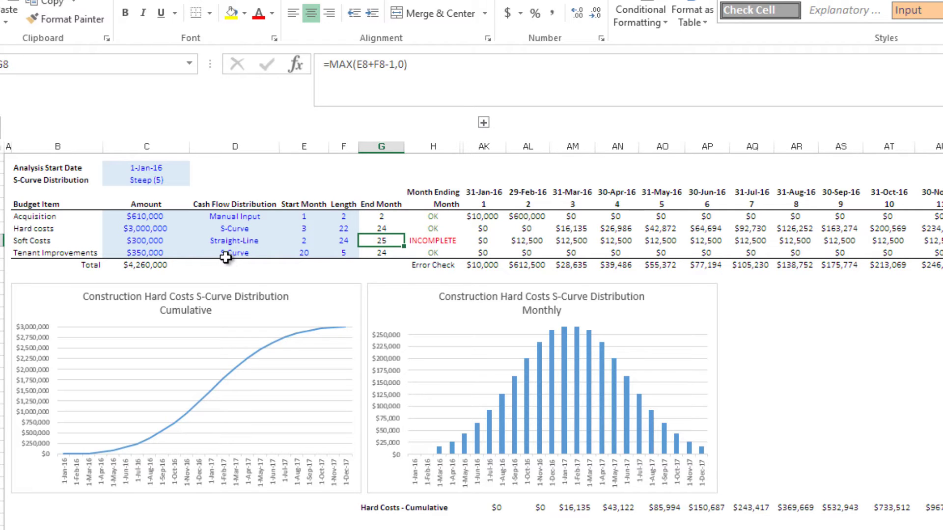
Set the Soft Costs length to 23 months and check its error check cell and month 2 cash flow
{"action": "key", "text": "Left"}
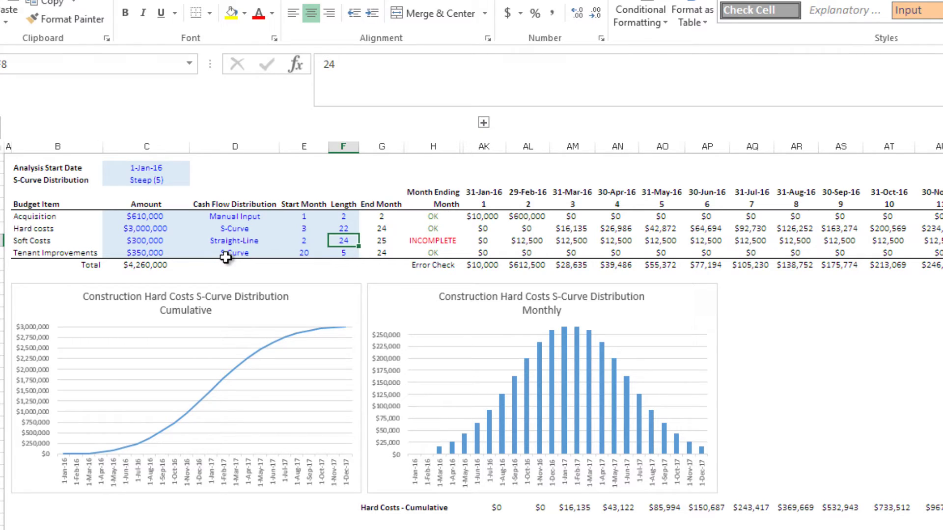
{"action": "type", "text": "23"}
{"action": "key", "text": "ctrl+Return"}
{"action": "key", "text": "Right"}
{"action": "key", "text": "Right"}
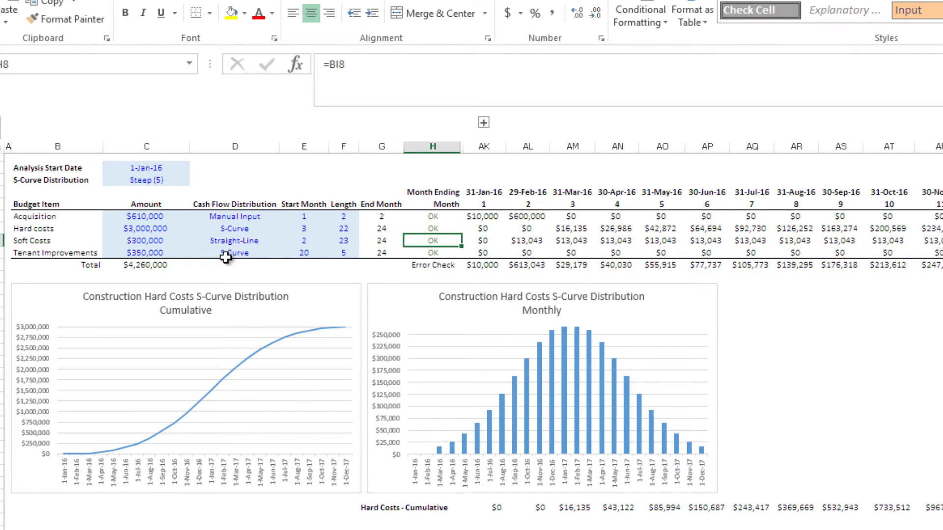
{"action": "key", "text": "Right"}
{"action": "key", "text": "Right"}
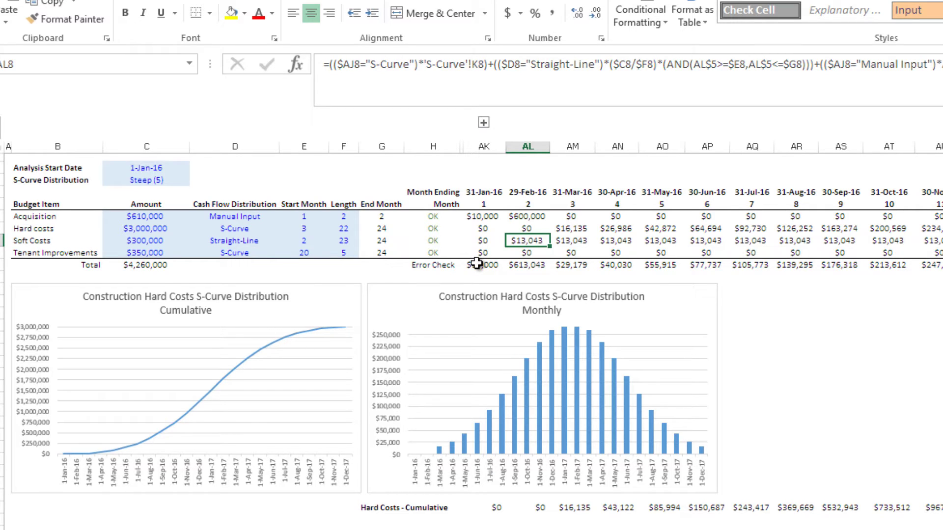
{"action": "key", "text": "Left"}
{"action": "key", "text": "Left"}
{"action": "key", "text": "Left"}
{"action": "key", "text": "Left"}
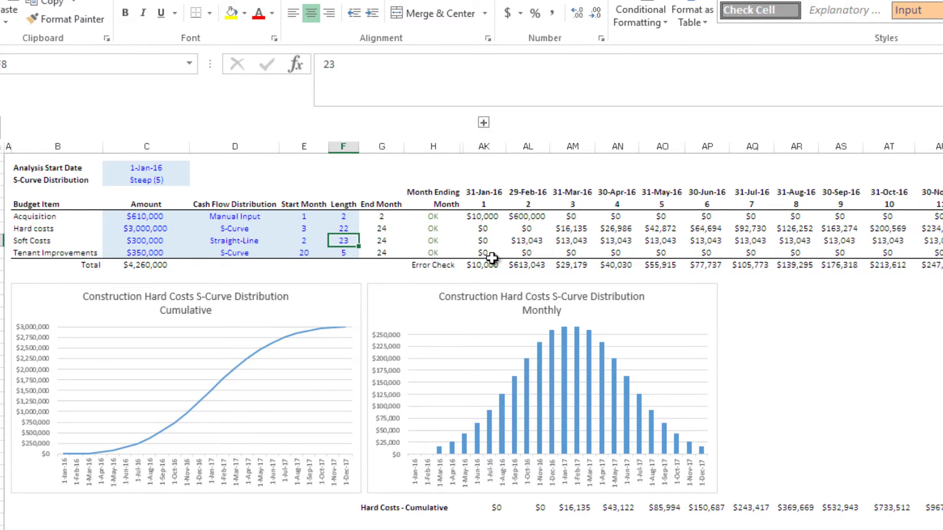
{"action": "mouse_move", "coordinate": [521, 241]}
{"action": "left_mouse_down"}
{"action": "mouse_move", "coordinate": [819, 242]}
{"action": "mouse_move", "coordinate": [540, 242]}
{"action": "left_mouse_up"}
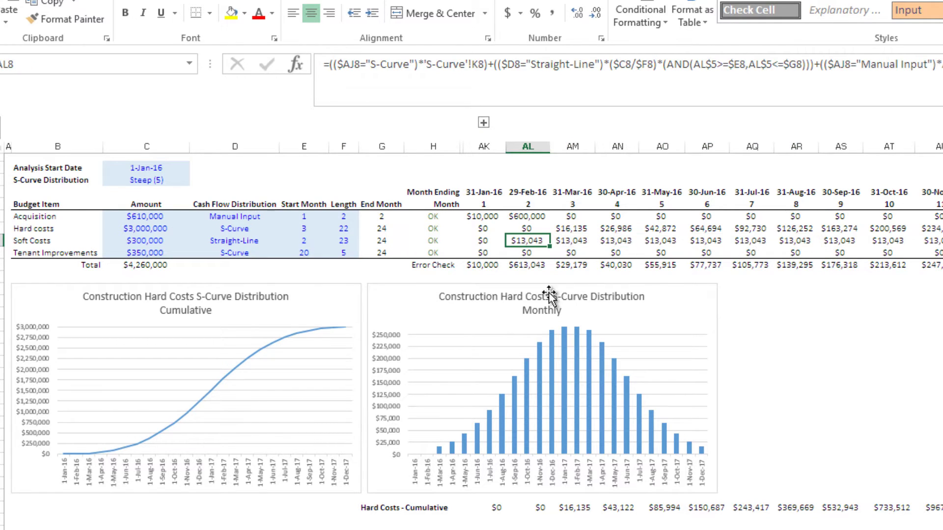
Set the Tenant Improvements amount to 250000
{"action": "left_click", "coordinate": [69, 252]}
{"action": "left_click", "coordinate": [131, 252]}
{"action": "type", "text": "250000"}
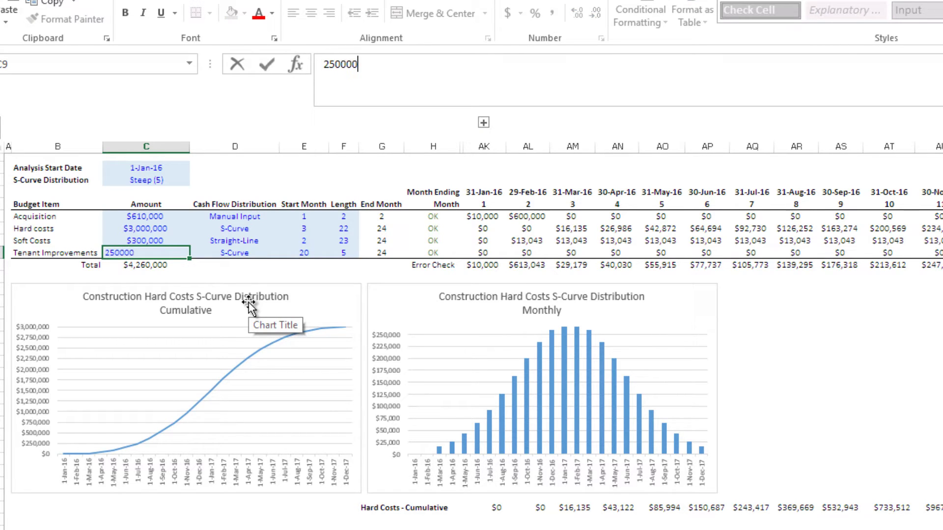
{"action": "key", "text": "Return"}
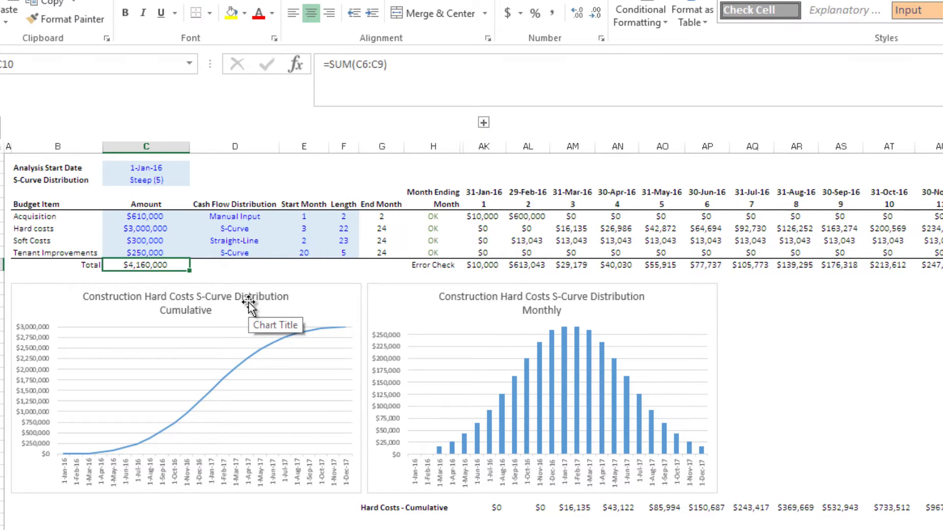
Set the Tenant Improvements start month to 21 and its length to 4 months
{"action": "key", "text": "Up"}
{"action": "key", "text": "Right"}
{"action": "key", "text": "Right"}
{"action": "key", "text": "Right"}
{"action": "key", "text": "Left"}
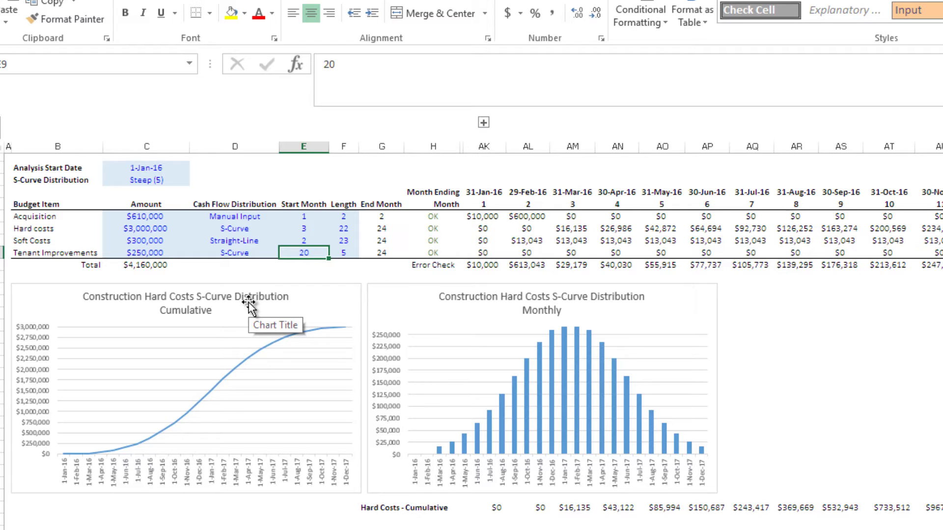
{"action": "type", "text": "21"}
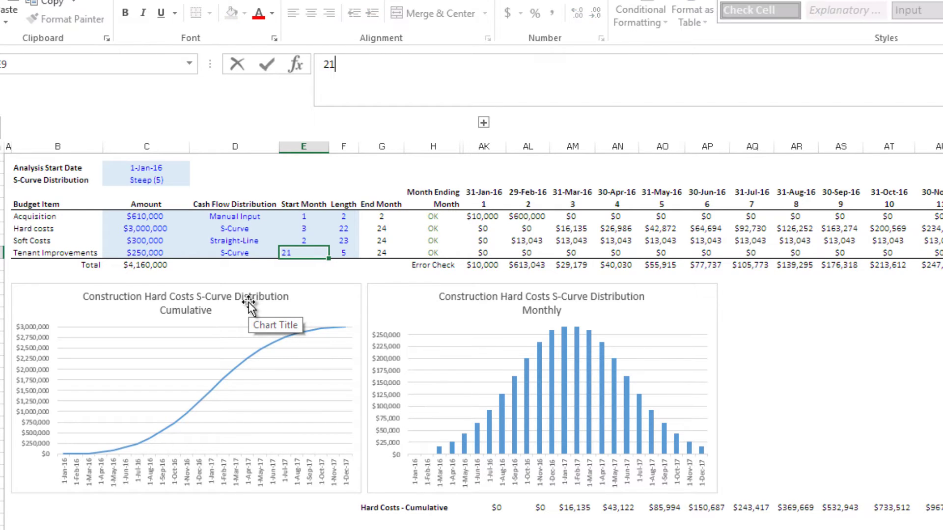
{"action": "key", "text": "Right"}
{"action": "key", "text": "Right"}
{"action": "key", "text": "Right"}
{"action": "key", "text": "Right"}
{"action": "key", "text": "Right"}
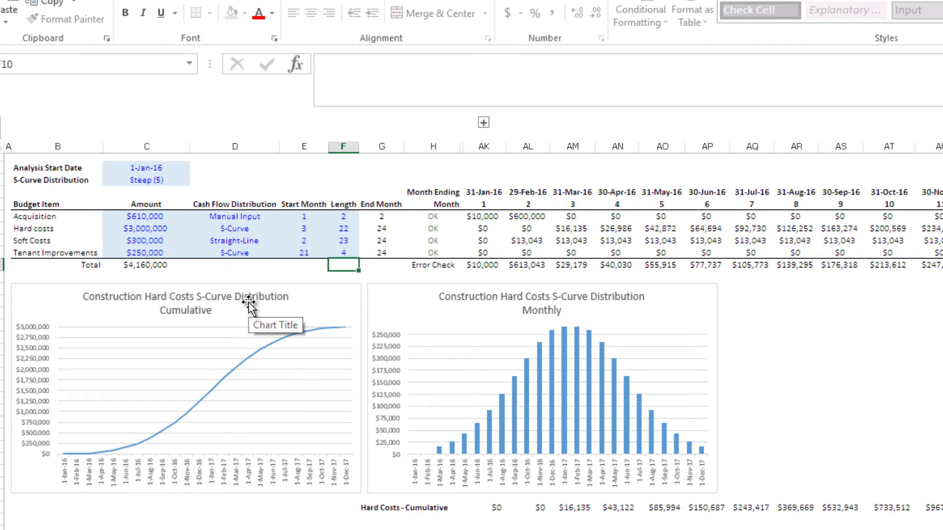
Examine the Tenant Improvements monthly cash flows through month 24, especially months 21 to 24, and the row's error check
{"action": "key", "text": "Right"}
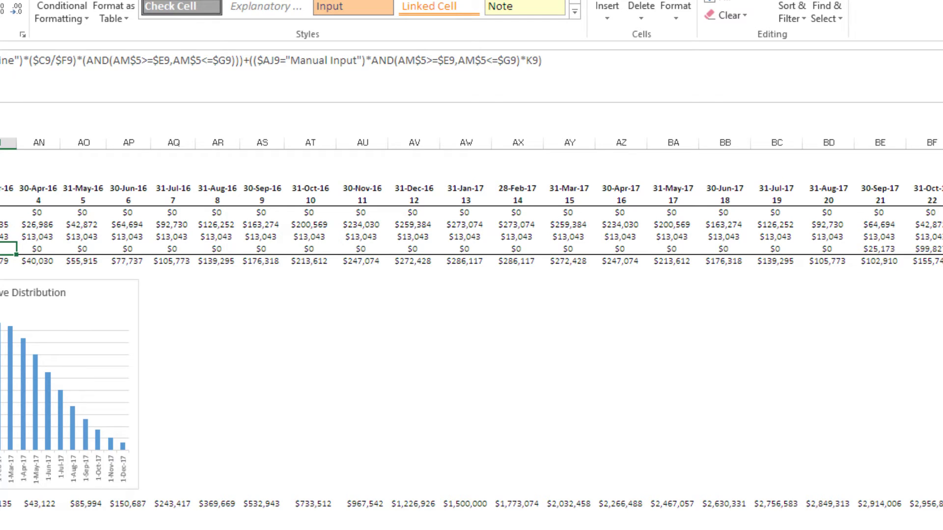
{"action": "key", "text": "Right"}
{"action": "key", "text": "Right"}
{"action": "key", "text": "Right"}
{"action": "key", "text": "Right"}
{"action": "key", "text": "Right"}
{"action": "key", "text": "Right"}
{"action": "key", "text": "Right"}
{"action": "key", "text": "Right"}
{"action": "key", "text": "Right"}
{"action": "key", "text": "Right"}
{"action": "key", "text": "Right"}
{"action": "key", "text": "Right"}
{"action": "key", "text": "Right"}
{"action": "key", "text": "Right"}
{"action": "key", "text": "Right"}
{"action": "key", "text": "Right"}
{"action": "key", "text": "Right"}
{"action": "key", "text": "Right"}
{"action": "key", "text": "Right"}
{"action": "key", "text": "Right"}
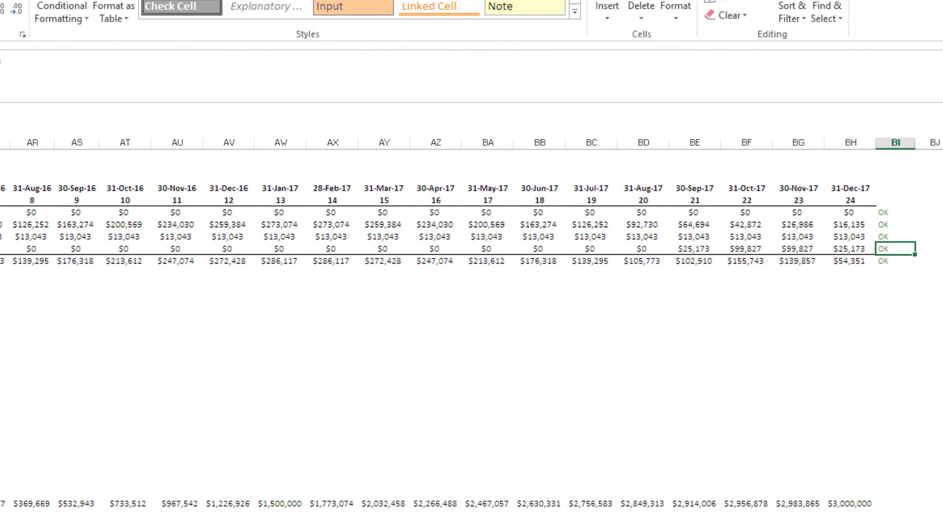
{"action": "key", "text": "Left"}
{"action": "key", "text": "Left"}
{"action": "key", "text": "Left"}
{"action": "key", "text": "Left"}
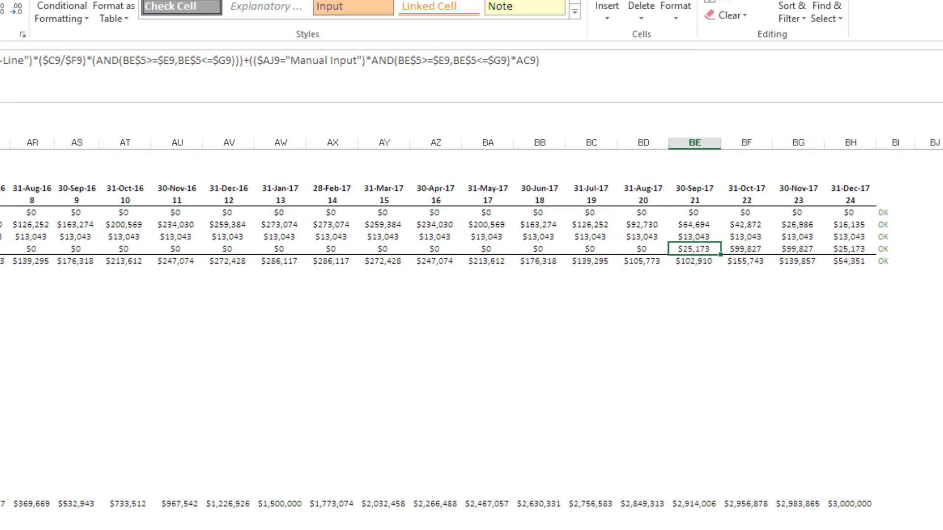
{"action": "key", "text": "Right"}
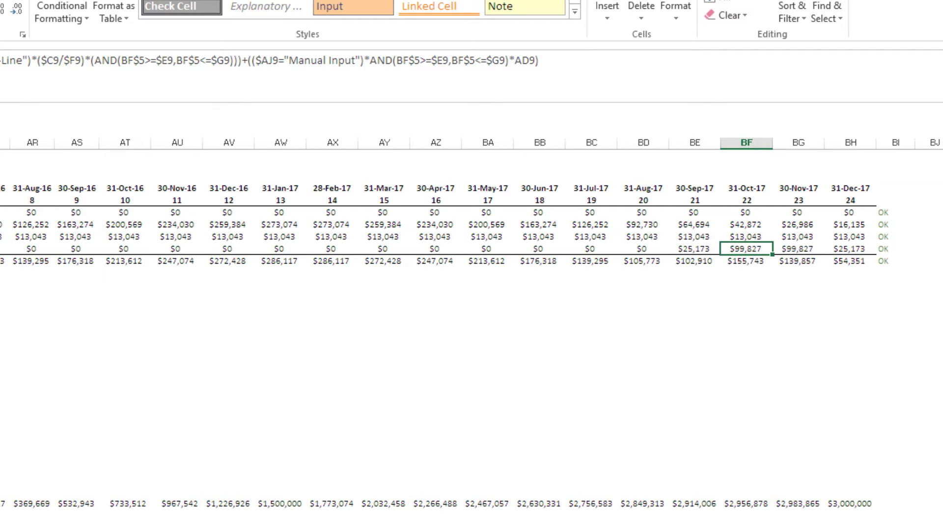
{"action": "key", "text": "Right"}
{"action": "key", "text": "Right"}
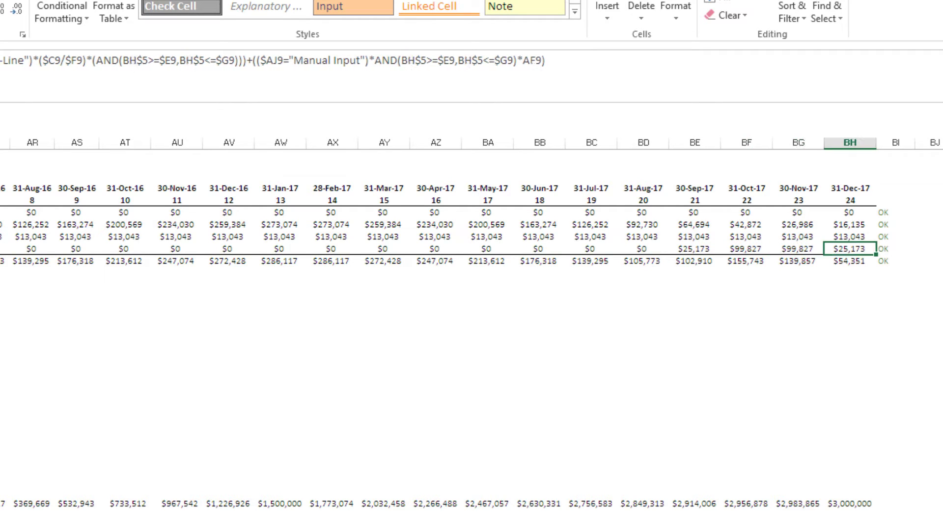
Examine the summed cash flows in the Total row from month 1 through month 24 and the row's error check
{"action": "key", "text": "Home"}
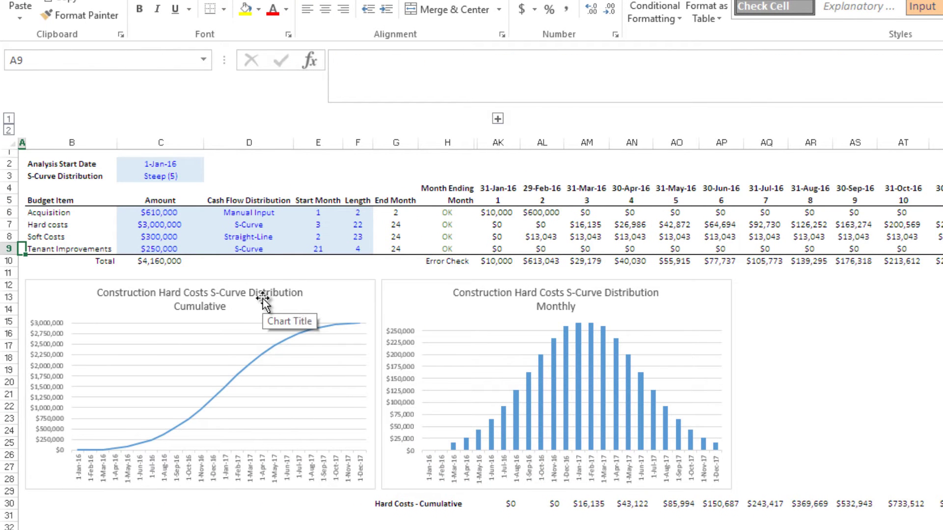
{"action": "key", "text": "Right"}
{"action": "key", "text": "Right"}
{"action": "key", "text": "Right"}
{"action": "key", "text": "Right"}
{"action": "key", "text": "Right"}
{"action": "key", "text": "Right"}
{"action": "key", "text": "Right"}
{"action": "key", "text": "Down"}
{"action": "key", "text": "Right"}
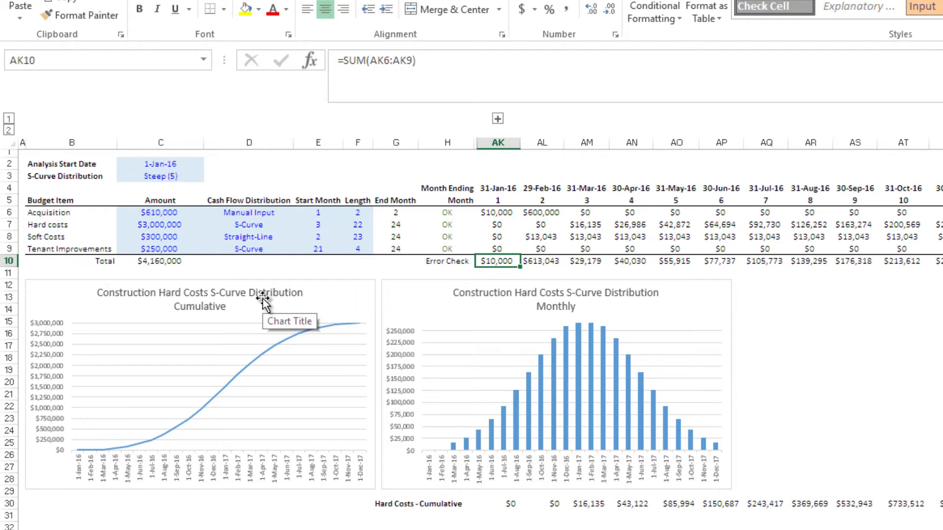
{"action": "key", "text": "F2"}
{"action": "key", "text": "Escape"}
{"action": "key", "text": "Right"}
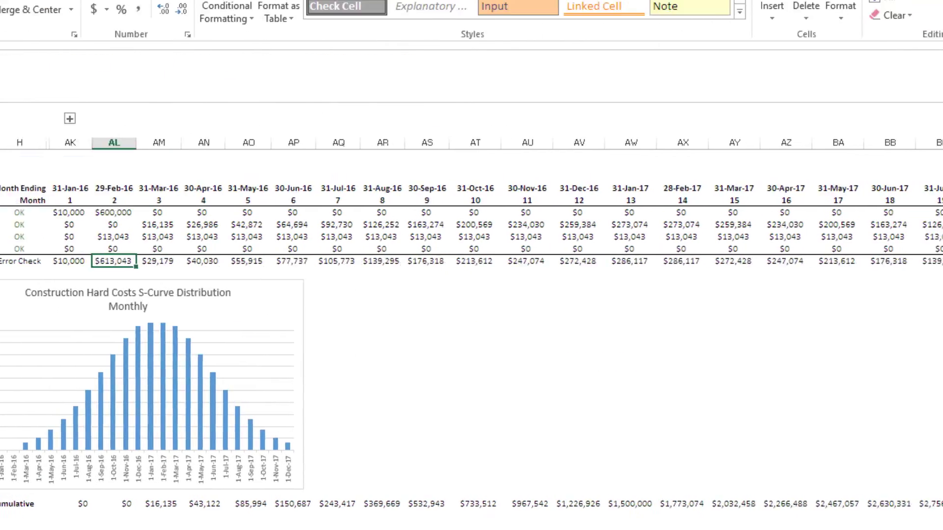
{"action": "key", "text": "Right"}
{"action": "key", "text": "Right"}
{"action": "key", "text": "Right"}
{"action": "key", "text": "Right"}
{"action": "key", "text": "Right"}
{"action": "key", "text": "Right"}
{"action": "key", "text": "Right"}
{"action": "key", "text": "Right"}
{"action": "key", "text": "Right"}
{"action": "key", "text": "Right"}
{"action": "key", "text": "Right"}
{"action": "key", "text": "Right"}
{"action": "key", "text": "Right"}
{"action": "key", "text": "Right"}
{"action": "key", "text": "Right"}
{"action": "key", "text": "Right"}
{"action": "key", "text": "Right"}
{"action": "key", "text": "Right"}
{"action": "key", "text": "Right"}
{"action": "key", "text": "Right"}
{"action": "key", "text": "Left"}
{"action": "key", "text": "Left"}
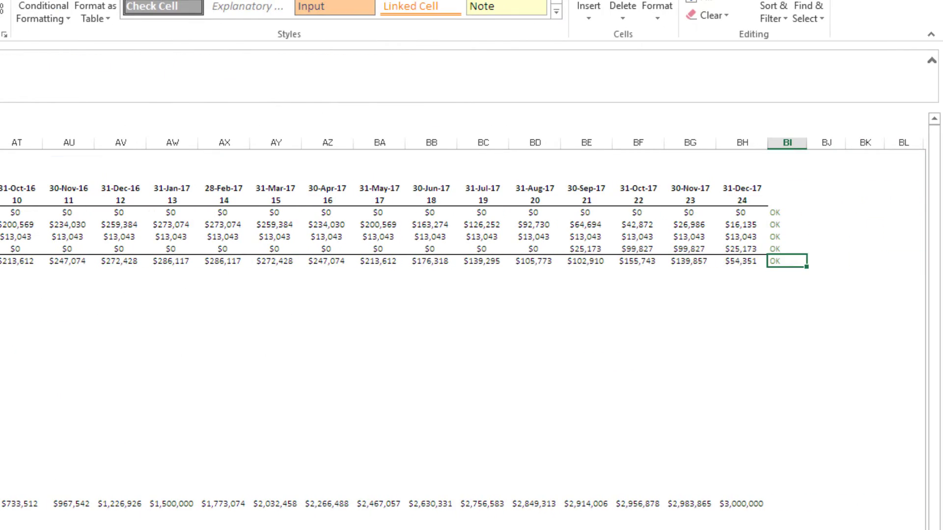
Go back along the Total row to the budget inputs and select the Tenant Improvements amount
{"action": "key", "text": "ctrl+shift+Left"}
{"action": "key", "text": "Left"}
{"action": "key", "text": "Left"}
{"action": "key", "text": "Left"}
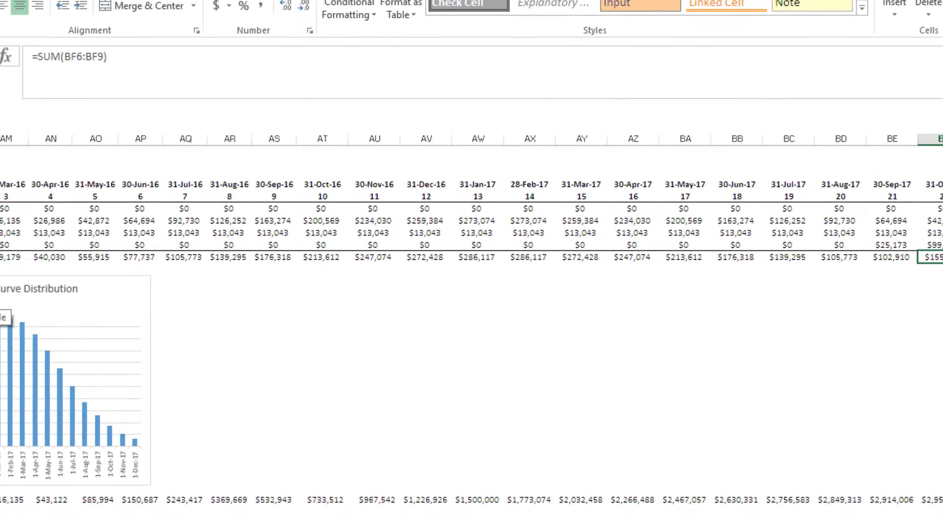
{"action": "key", "text": "Left"}
{"action": "key", "text": "Left"}
{"action": "key", "text": "Left"}
{"action": "key", "text": "Left"}
{"action": "key", "text": "Left"}
{"action": "key", "text": "Left"}
{"action": "key", "text": "Left"}
{"action": "key", "text": "Left"}
{"action": "key", "text": "Left"}
{"action": "key", "text": "Left"}
{"action": "key", "text": "Left"}
{"action": "key", "text": "Left"}
{"action": "key", "text": "Left"}
{"action": "key", "text": "Left"}
{"action": "key", "text": "Left"}
{"action": "key", "text": "Left"}
{"action": "key", "text": "Left"}
{"action": "key", "text": "Left"}
{"action": "key", "text": "Left"}
{"action": "key", "text": "Left"}
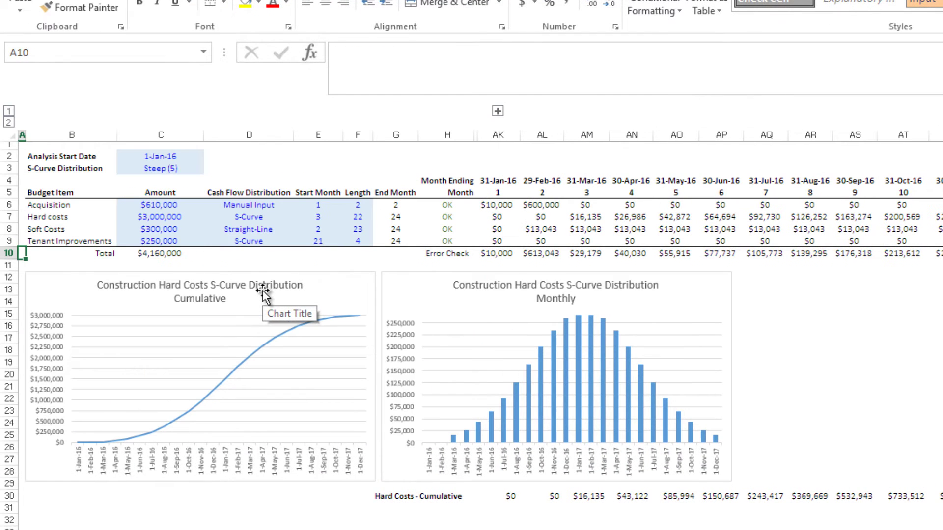
{"action": "key", "text": "Right"}
{"action": "key", "text": "Right"}
{"action": "key", "text": "Up"}
{"action": "key", "text": "Up"}
{"action": "key", "text": "Down"}
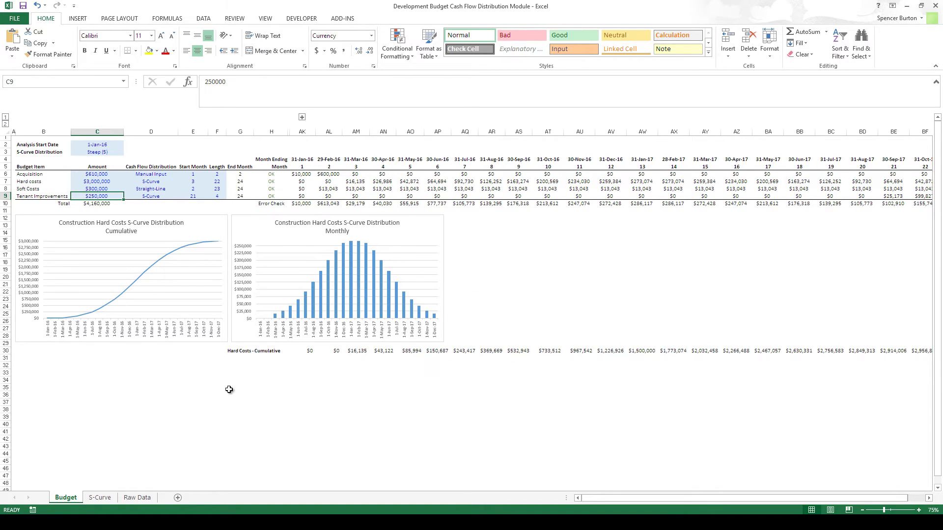
Look over the S-Curve and Raw Data sheets, and return to the Tenant Improvements cash flow formulas on the Budget sheet
{"action": "left_click", "coordinate": [99, 497]}
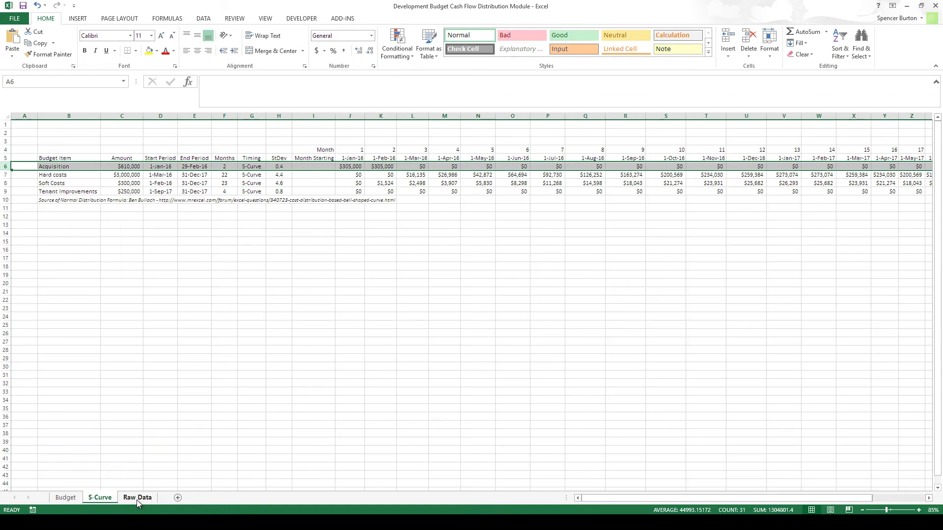
{"action": "left_click", "coordinate": [137, 498]}
{"action": "left_click", "coordinate": [102, 498]}
{"action": "left_click", "coordinate": [65, 498]}
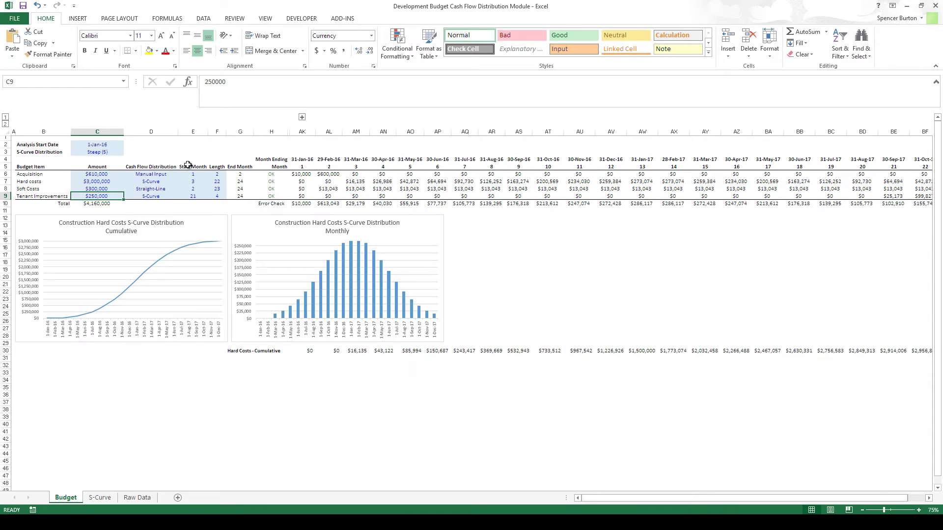
{"action": "left_click_drag", "start_coordinate": [329, 197], "coordinate": [356, 197]}
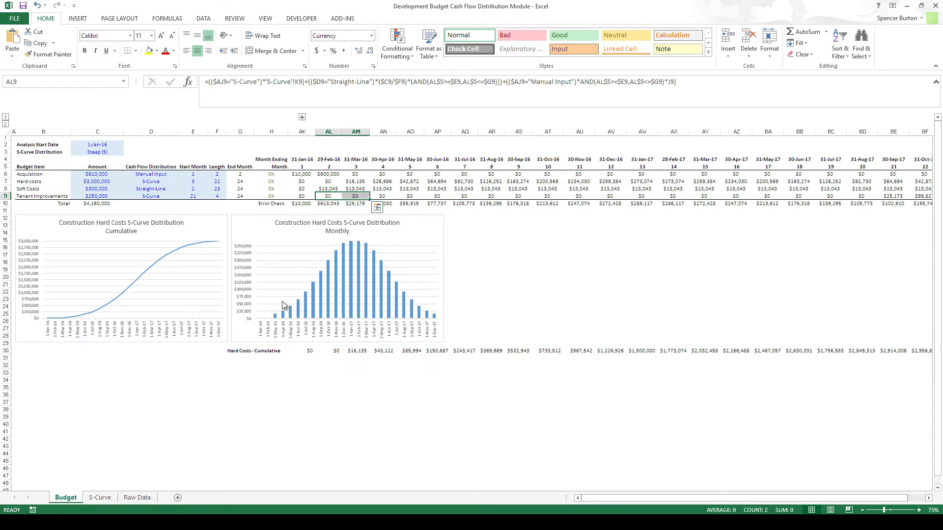
Examine the S-Curve sheet's normal distribution formulas for Acquisition and Hard costs and the formula source note below the table
{"action": "left_click", "coordinate": [100, 498]}
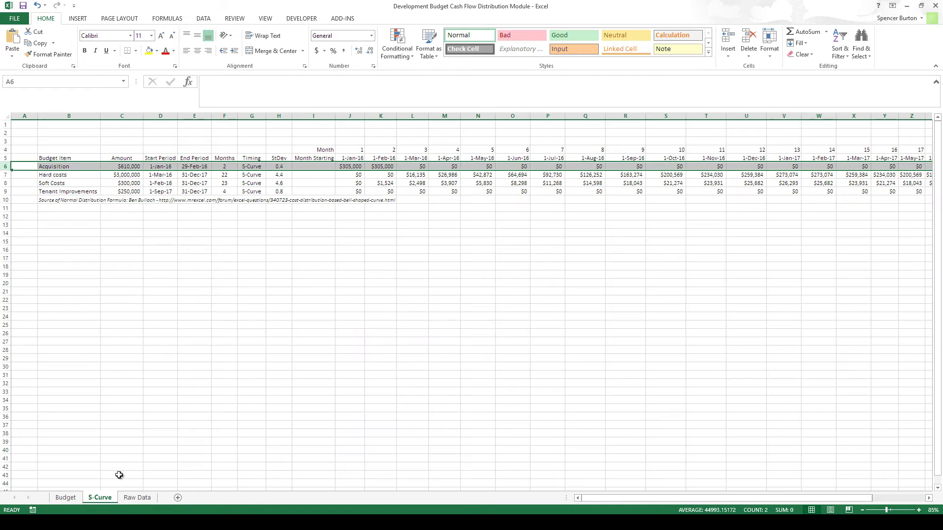
{"action": "left_click", "coordinate": [81, 167]}
{"action": "left_click", "coordinate": [354, 168]}
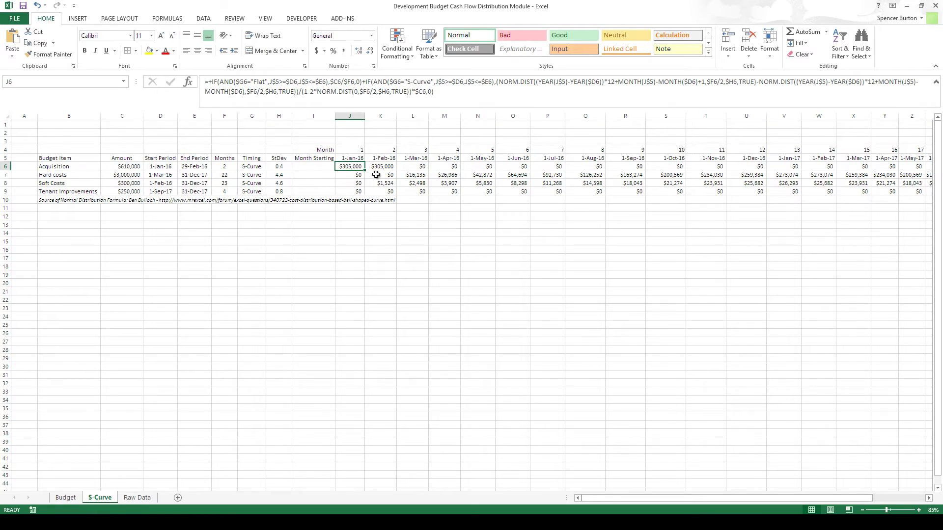
{"action": "left_click", "coordinate": [379, 168]}
{"action": "left_click", "coordinate": [466, 170]}
{"action": "left_click", "coordinate": [515, 168]}
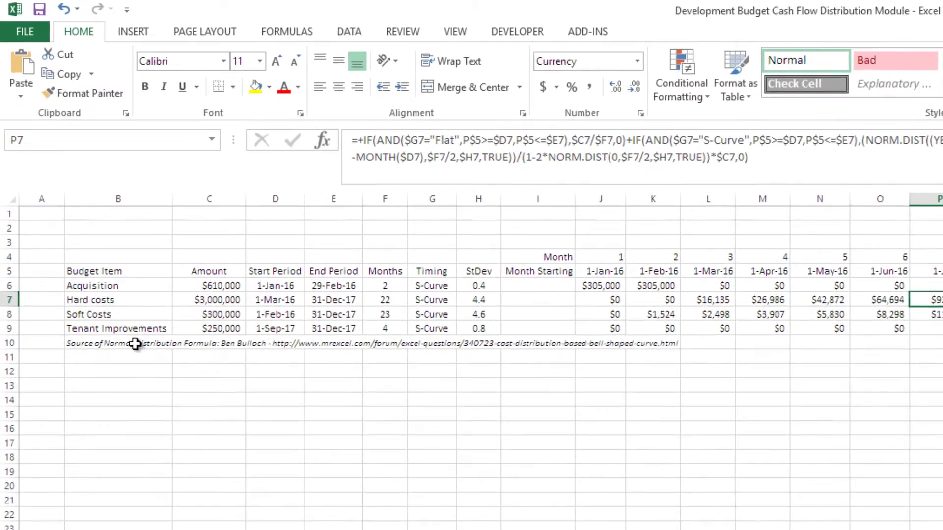
{"action": "left_click", "coordinate": [74, 200]}
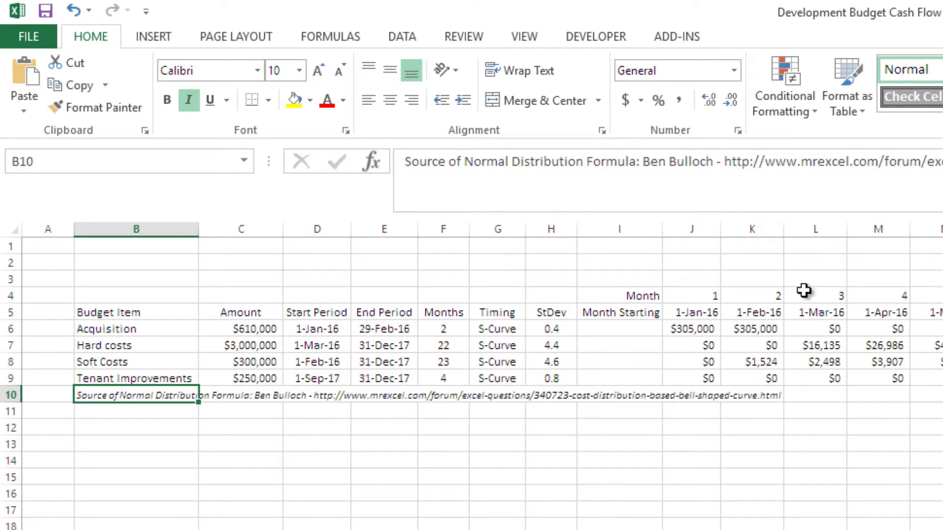
{"action": "left_click", "coordinate": [813, 329]}
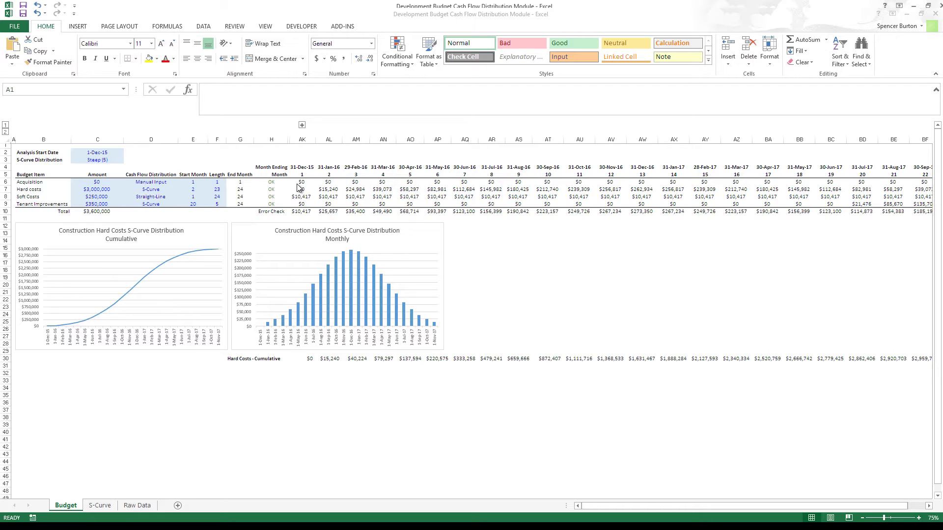
Set the Analysis Start Date on the Budget sheet to 1/1/2016
{"action": "key", "text": "ctrl+shift+Page_Down"}
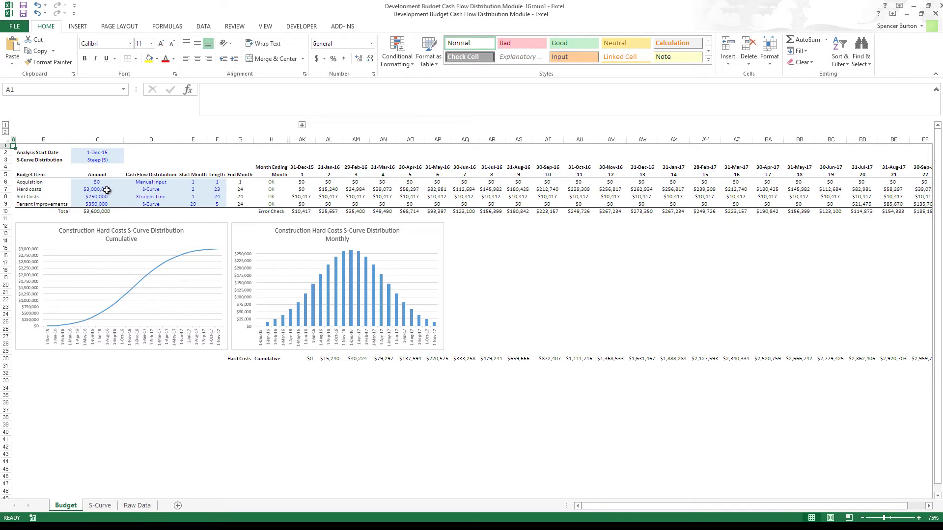
{"action": "left_click", "coordinate": [87, 183]}
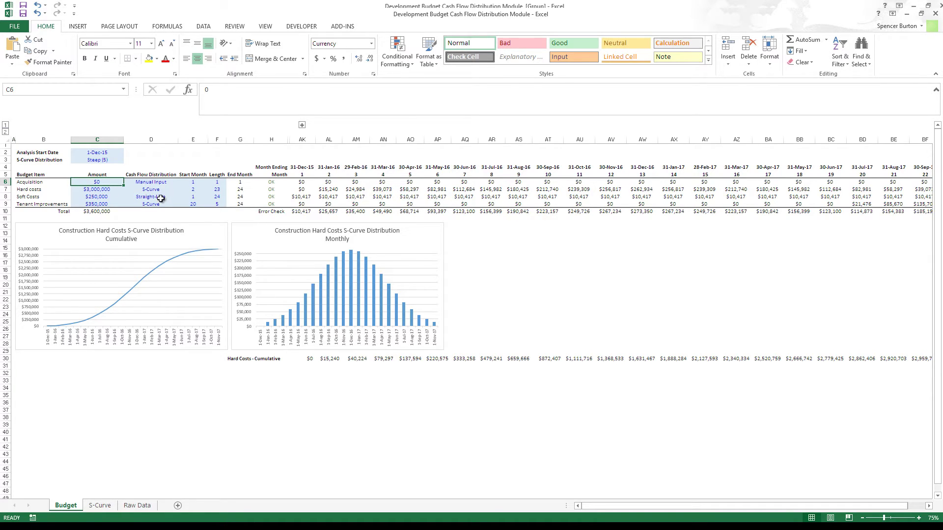
{"action": "left_click", "coordinate": [111, 153]}
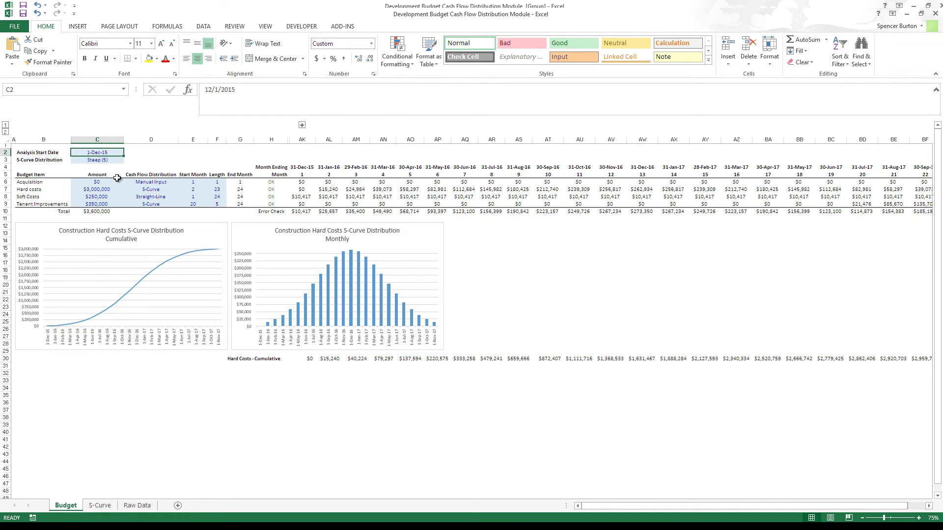
{"action": "type", "text": "1/1/2016"}
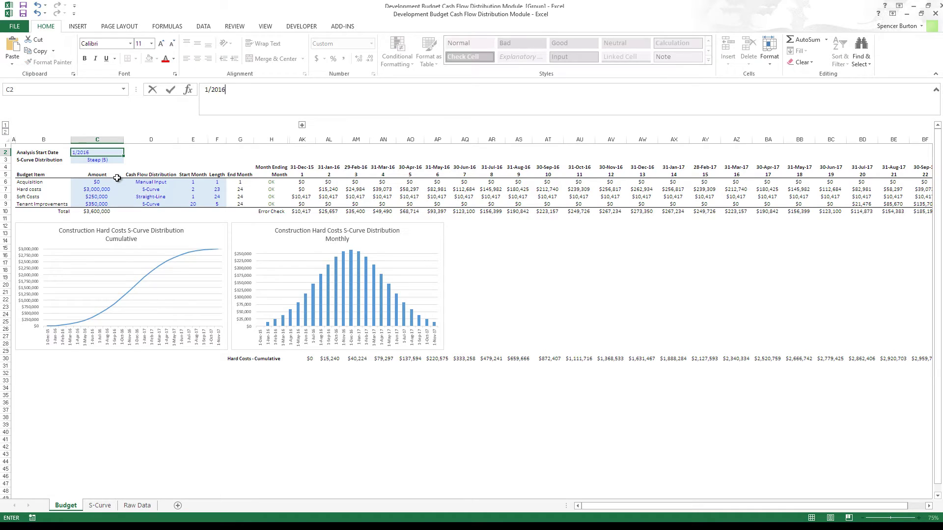
{"action": "key", "text": "Return"}
{"action": "key", "text": "Up"}
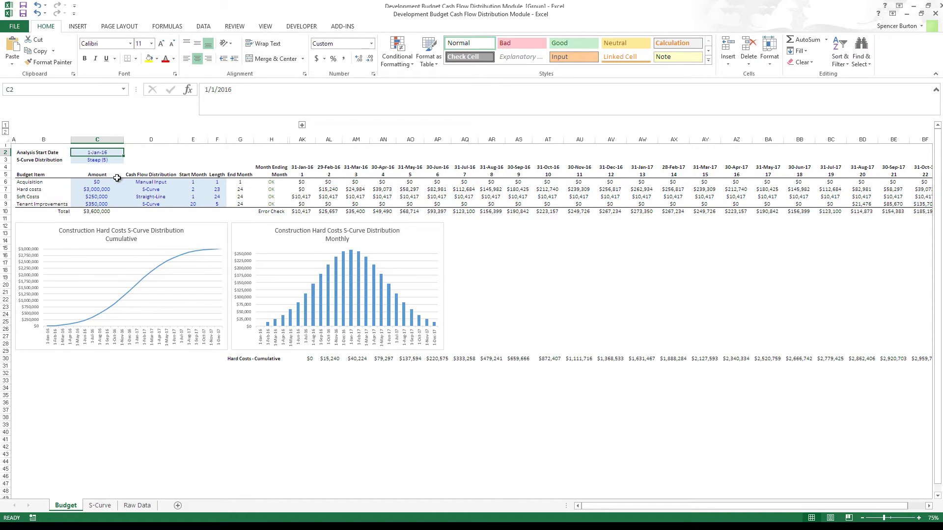
Switch the S-Curve Distribution to Moderate (3) and back to Steep (5)
{"action": "key", "text": "Down"}
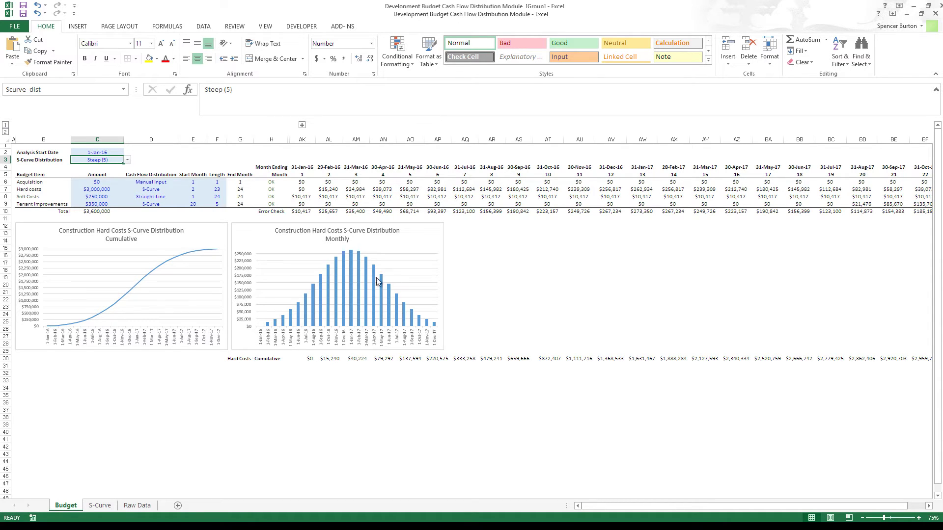
{"action": "left_click", "coordinate": [127, 160]}
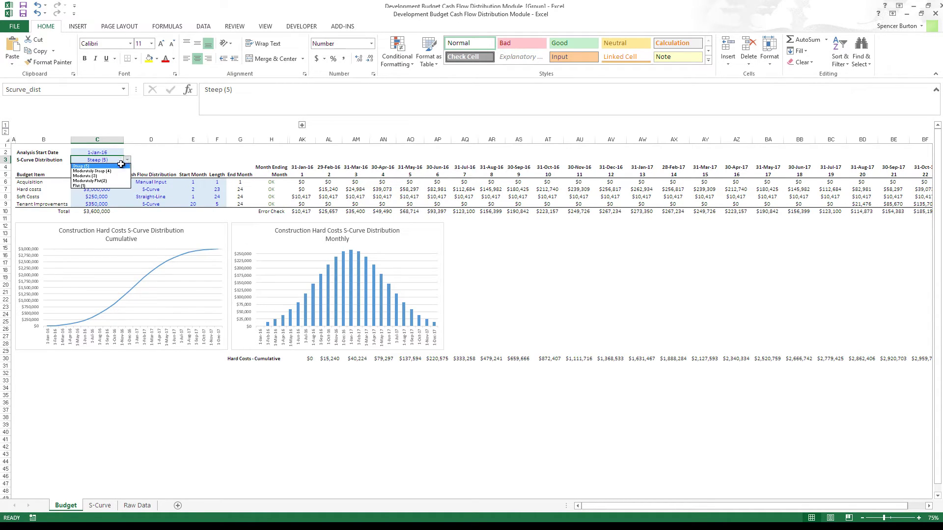
{"action": "left_click", "coordinate": [101, 176]}
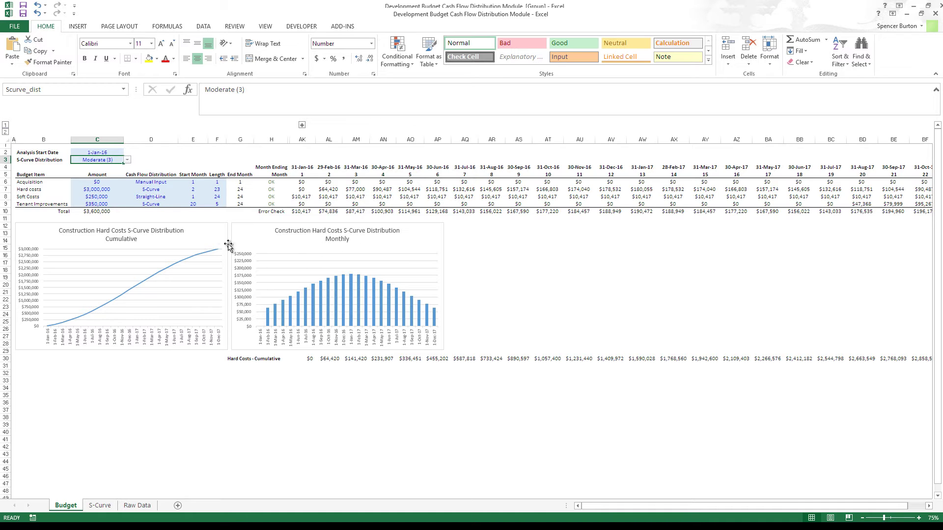
{"action": "left_click", "coordinate": [127, 160]}
{"action": "left_click", "coordinate": [119, 166]}
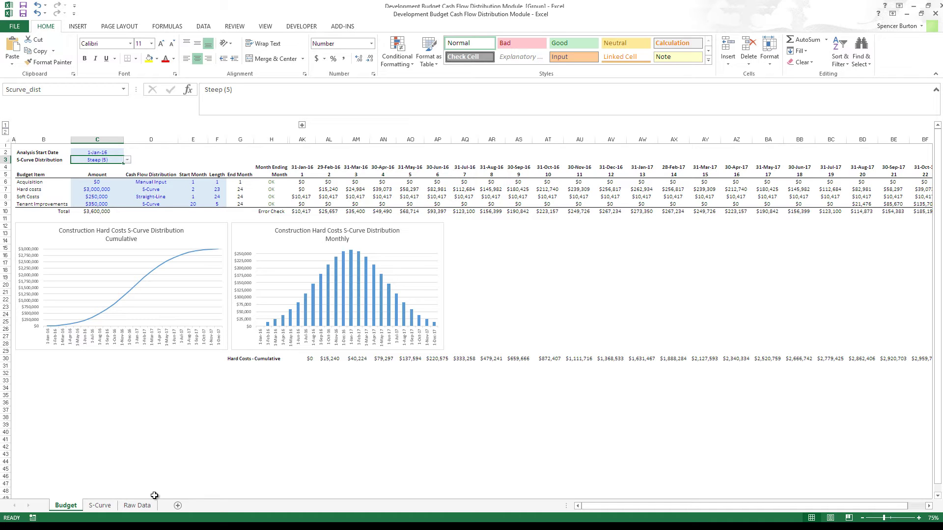
Check the S-Curve Distribution ratings on the Raw Data sheet, and try Flat (1) on the Budget sheet before restoring Steep (5)
{"action": "left_click", "coordinate": [137, 505]}
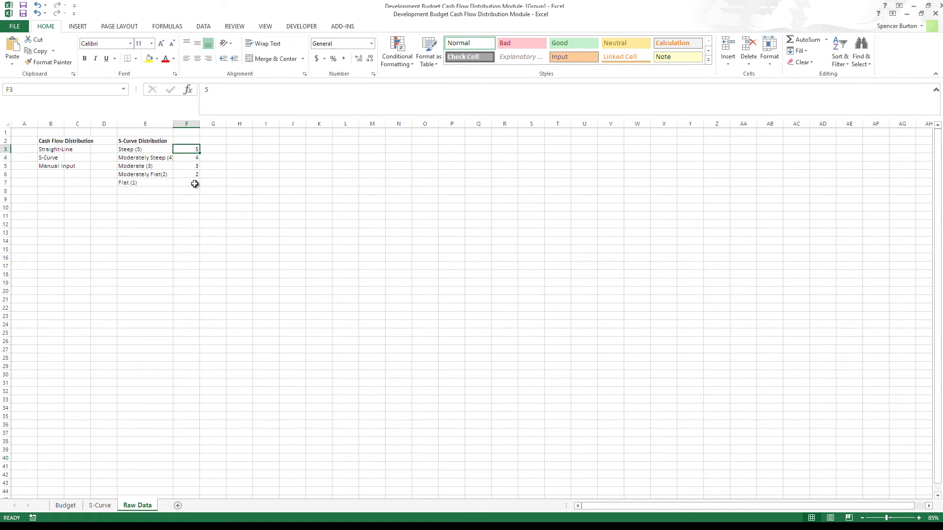
{"action": "left_click", "coordinate": [69, 505]}
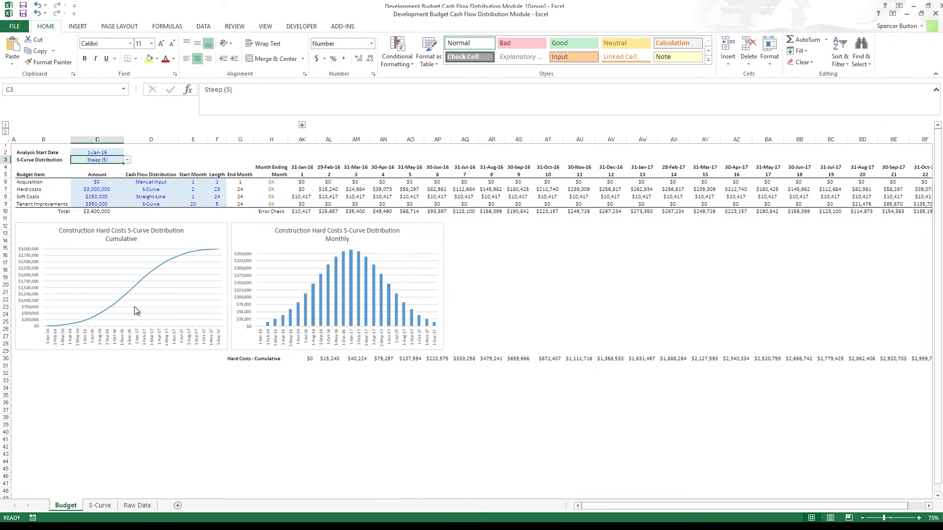
{"action": "left_click", "coordinate": [127, 159]}
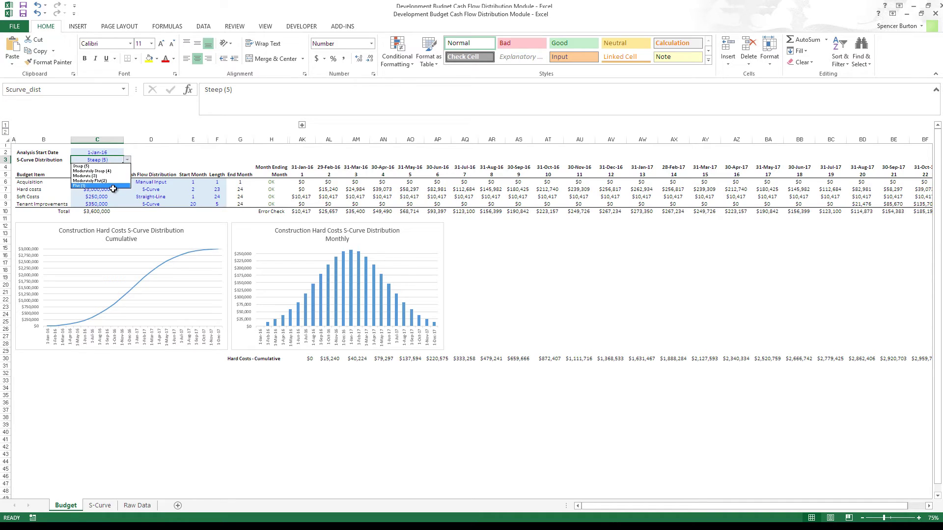
{"action": "left_click", "coordinate": [117, 187]}
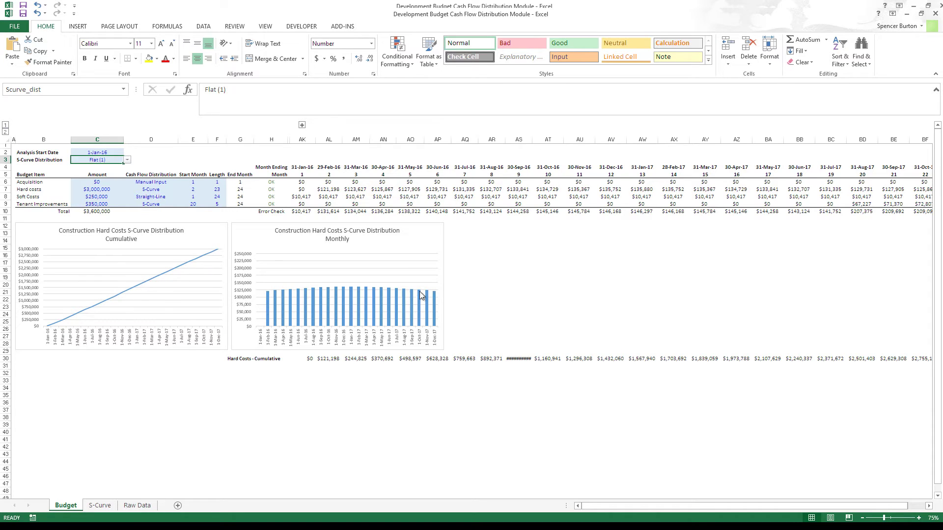
{"action": "mouse_move", "coordinate": [274, 293]}
{"action": "left_click", "coordinate": [127, 161]}
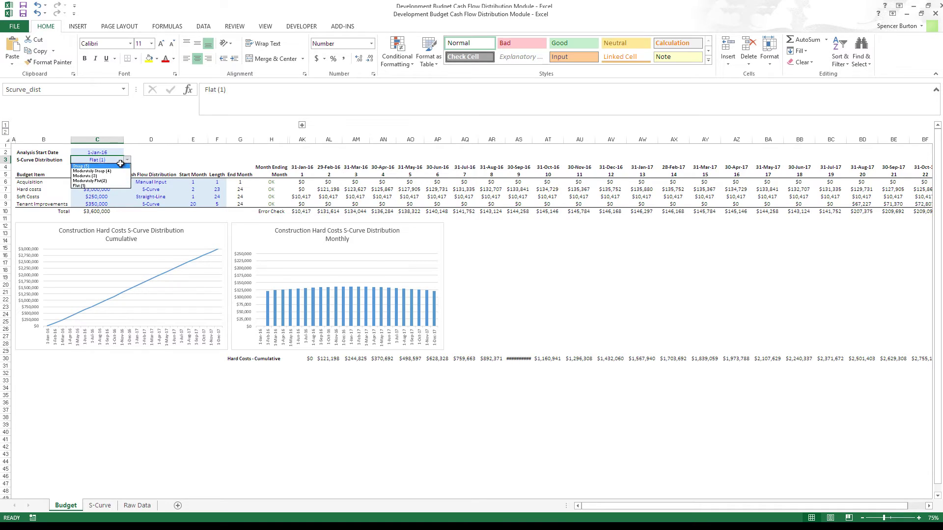
{"action": "left_click", "coordinate": [121, 165]}
Look over the budget item names, the month 1 to 24 headers and the Acquisition row's monthly cash flows
{"action": "left_click", "coordinate": [97, 182]}
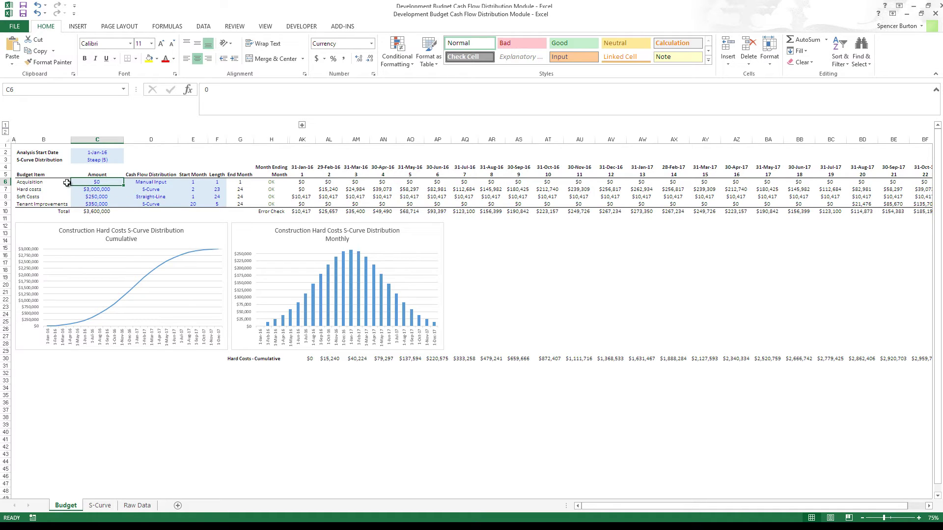
{"action": "left_click_drag", "start_coordinate": [42, 182], "coordinate": [49, 200]}
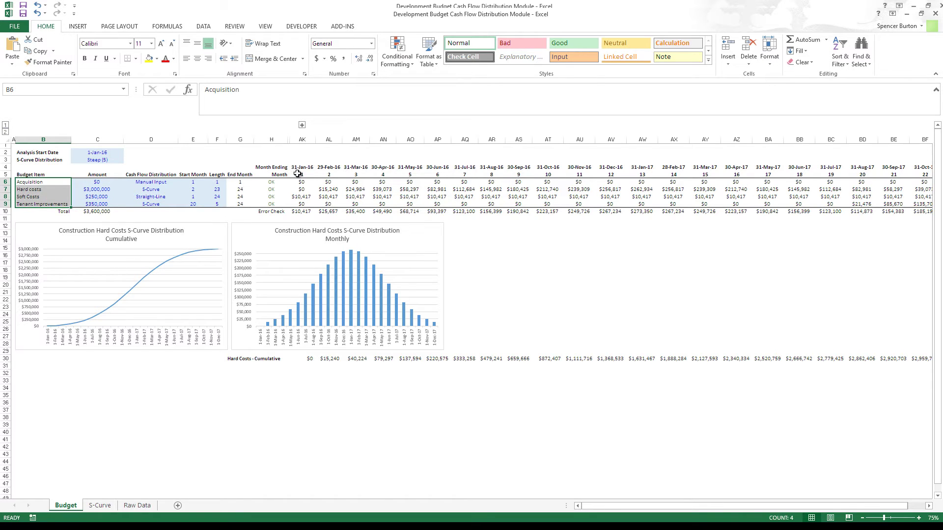
{"action": "left_click_drag", "start_coordinate": [301, 175], "coordinate": [882, 176]}
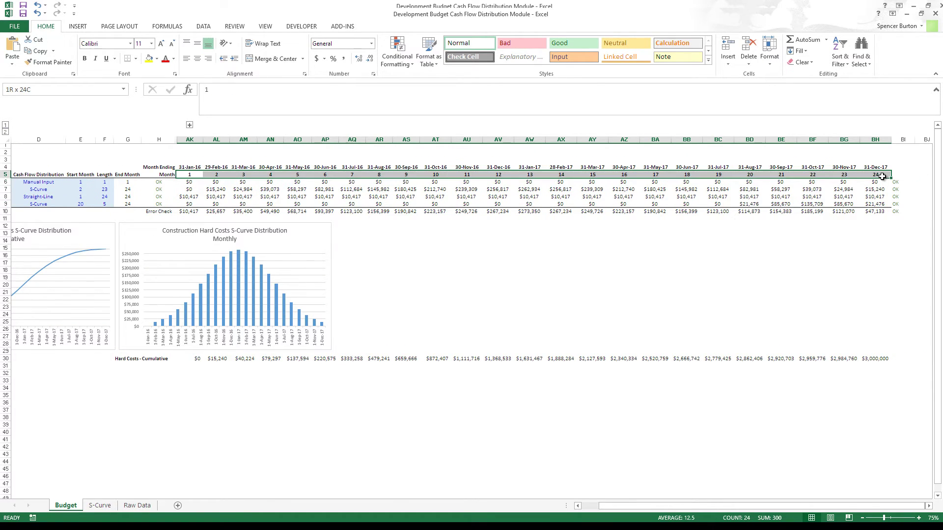
{"action": "left_click", "coordinate": [164, 211]}
{"action": "left_click", "coordinate": [162, 180]}
{"action": "left_click_drag", "start_coordinate": [162, 180], "coordinate": [875, 182]}
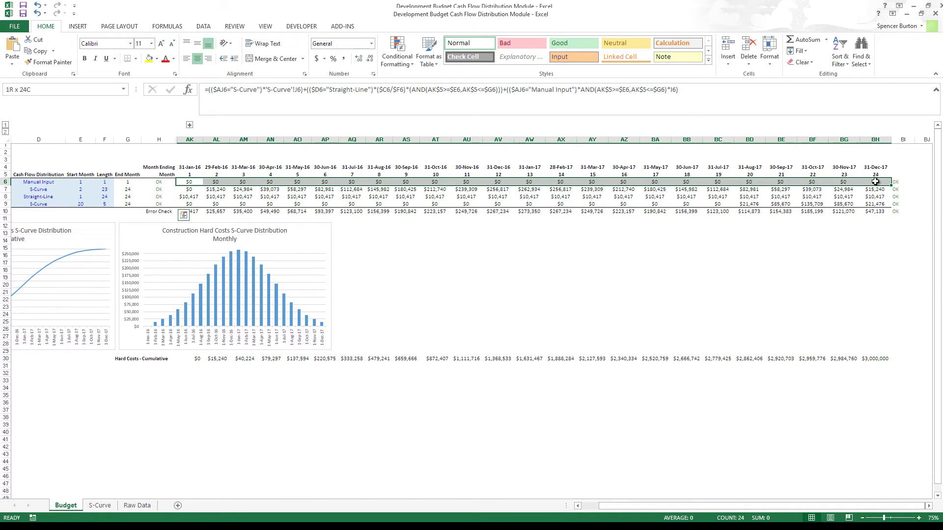
{"action": "left_click_drag", "start_coordinate": [162, 181], "coordinate": [72, 183]}
{"action": "left_click", "coordinate": [73, 183]}
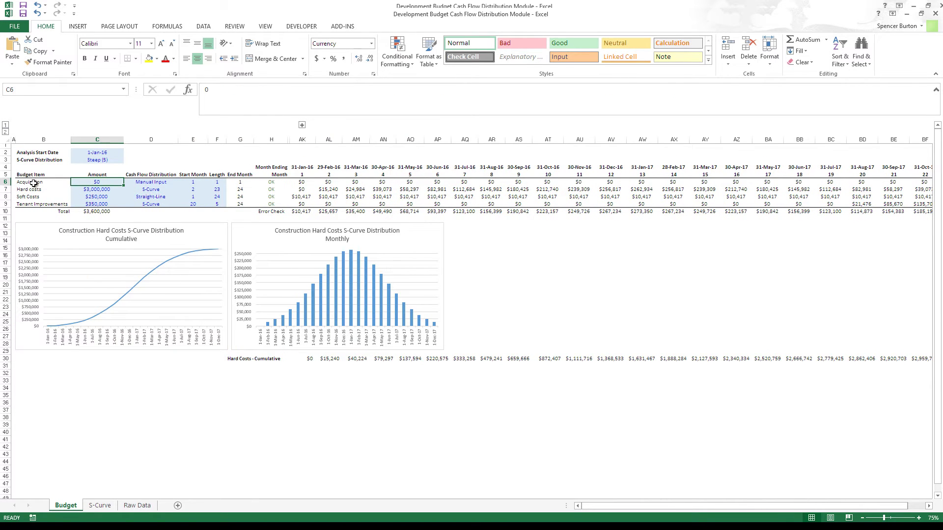
Examine the Acquisition error check formula, the monthly totals and the monthly cash flow block for all four budget items
{"action": "left_click", "coordinate": [269, 182]}
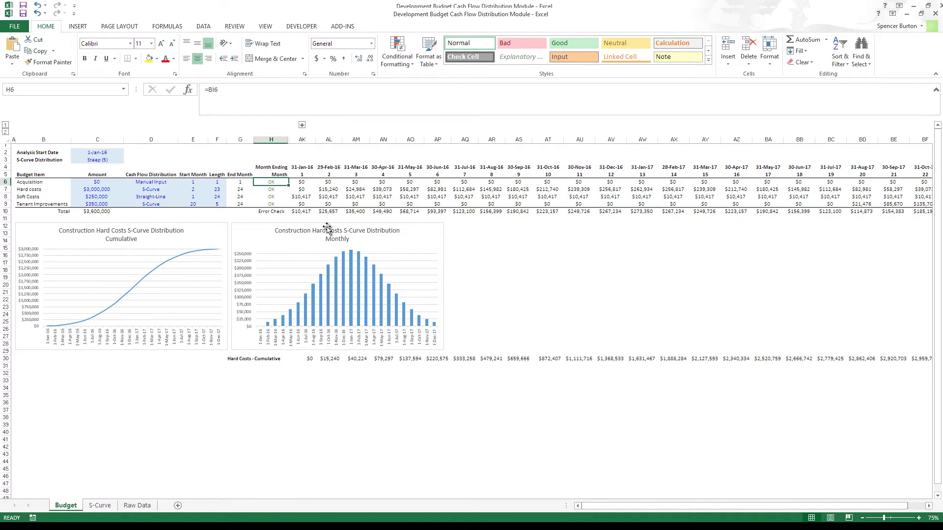
{"action": "left_click_drag", "start_coordinate": [302, 182], "coordinate": [400, 182]}
{"action": "left_click", "coordinate": [270, 182]}
{"action": "left_click_drag", "start_coordinate": [302, 214], "coordinate": [863, 214]}
{"action": "left_click", "coordinate": [304, 184]}
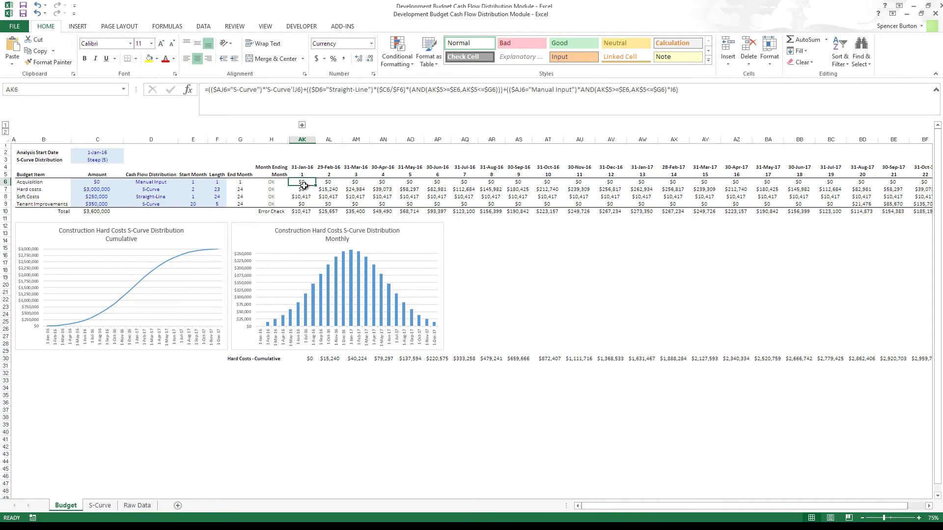
{"action": "mouse_move", "coordinate": [303, 185]}
{"action": "left_mouse_down"}
{"action": "mouse_move", "coordinate": [302, 203]}
{"action": "mouse_move", "coordinate": [535, 217]}
{"action": "left_mouse_up"}
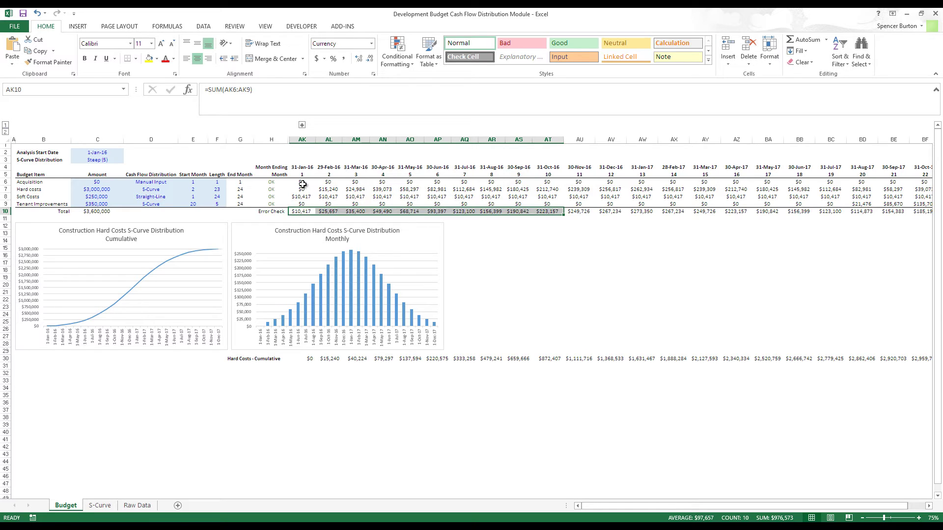
{"action": "left_click_drag", "start_coordinate": [308, 183], "coordinate": [895, 208]}
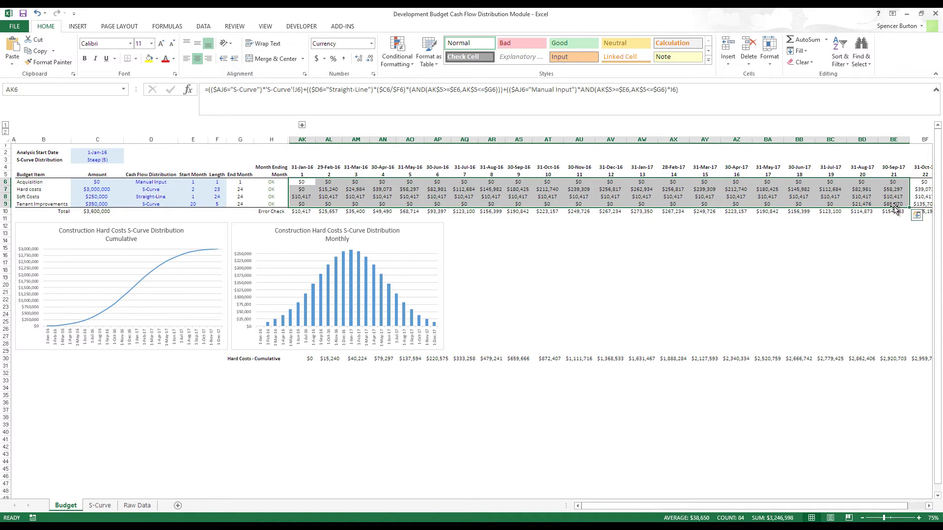
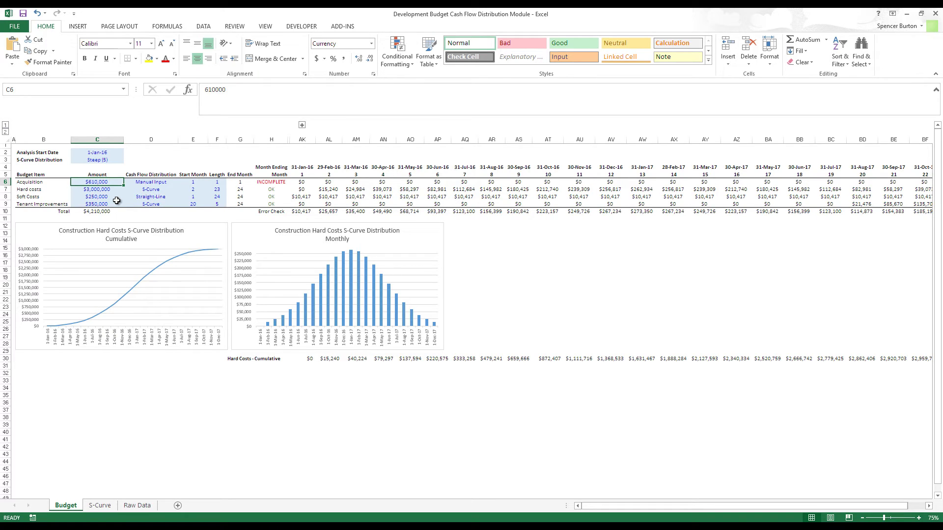
Review the Acquisition row's error check, cash flow distribution and amount
{"action": "left_click", "coordinate": [279, 183]}
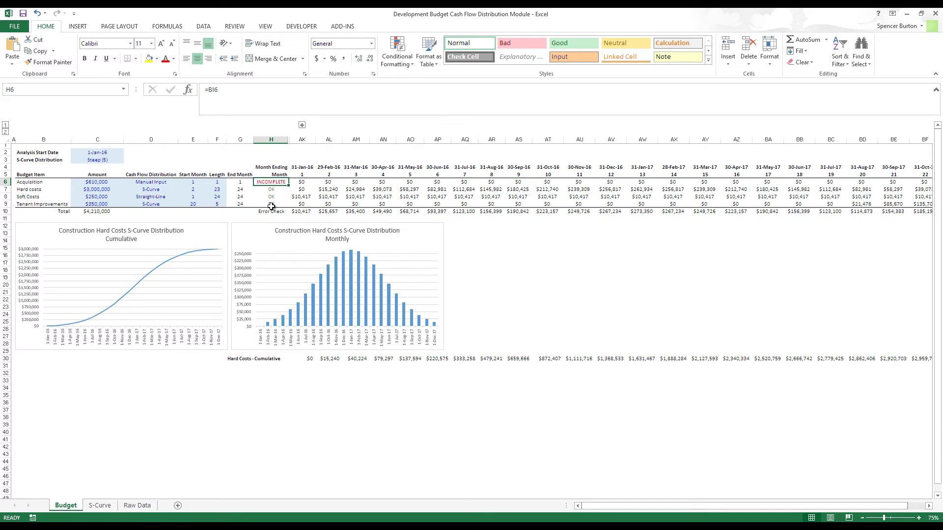
{"action": "left_click", "coordinate": [138, 184]}
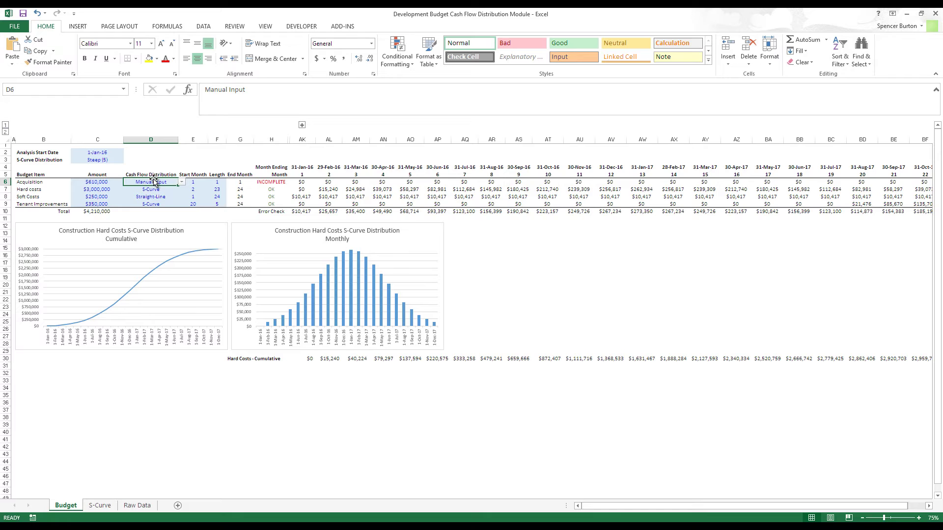
{"action": "left_click", "coordinate": [95, 183]}
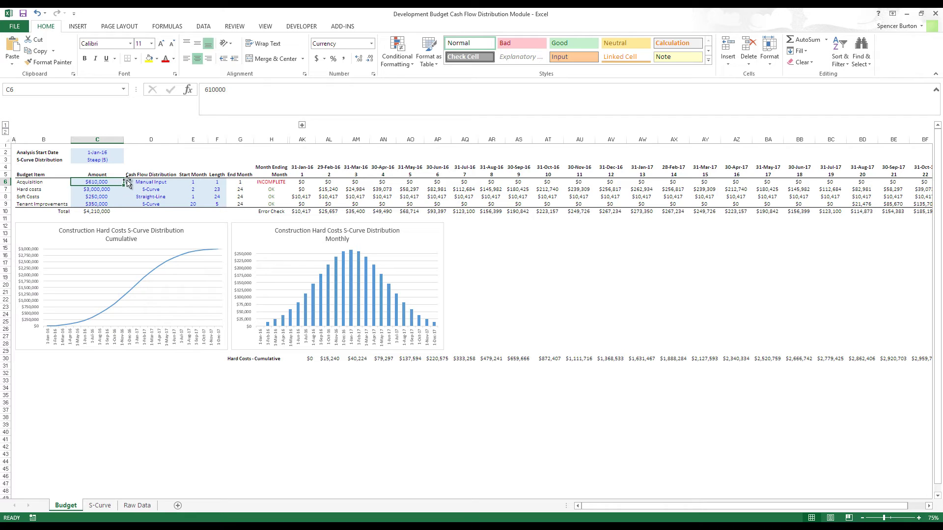
Set the Acquisition length to 2 months
{"action": "left_click", "coordinate": [189, 182]}
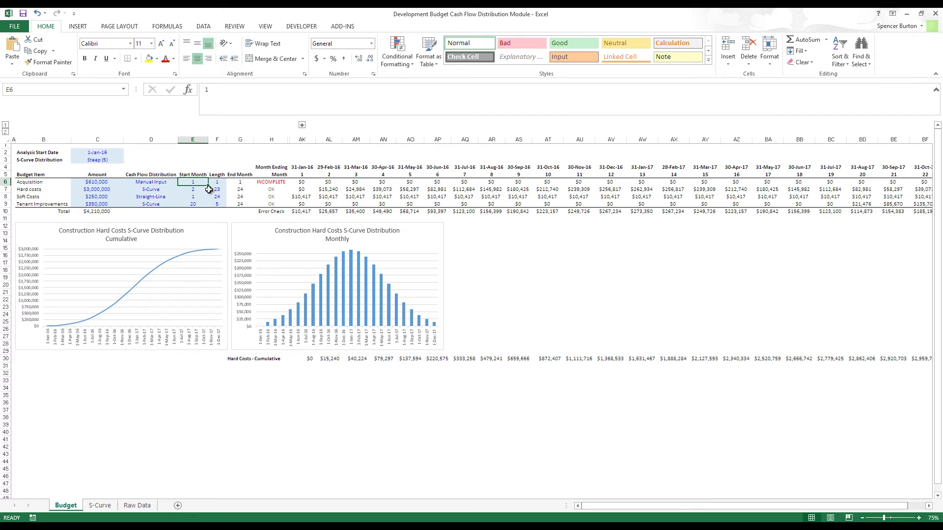
{"action": "key", "text": "Right"}
{"action": "type", "text": "2"}
{"action": "key", "text": "Return"}
{"action": "key", "text": "Up"}
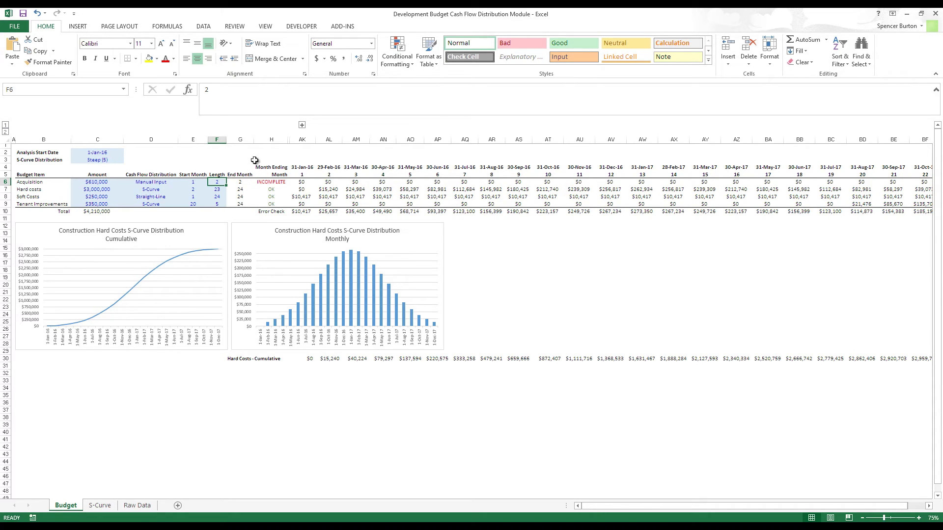
Expand the grouped manual input columns and check the Acquisition entry cells for months 1 and 2 against the Acquisition amount
{"action": "left_click", "coordinate": [302, 126]}
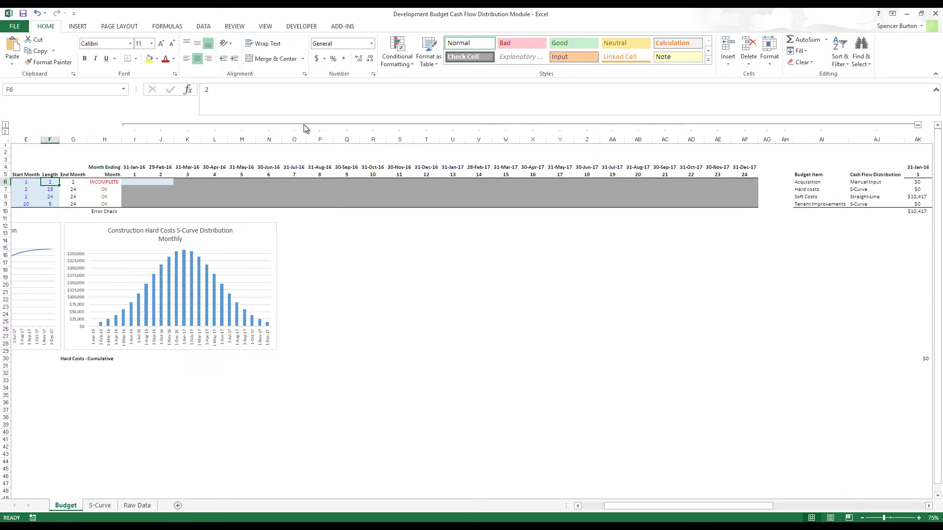
{"action": "left_click", "coordinate": [137, 182]}
{"action": "left_click_drag", "start_coordinate": [138, 181], "coordinate": [163, 182]}
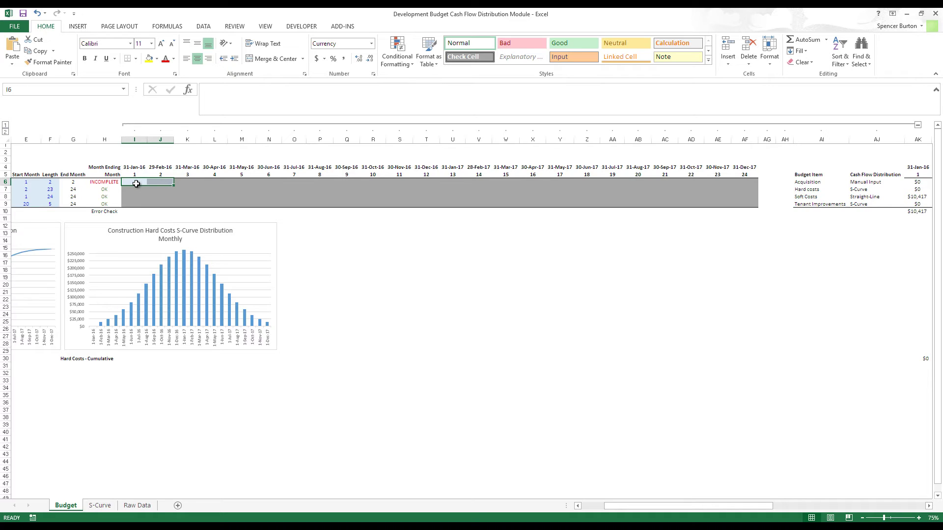
{"action": "left_click", "coordinate": [136, 180]}
{"action": "key", "text": "Left"}
{"action": "key", "text": "Home"}
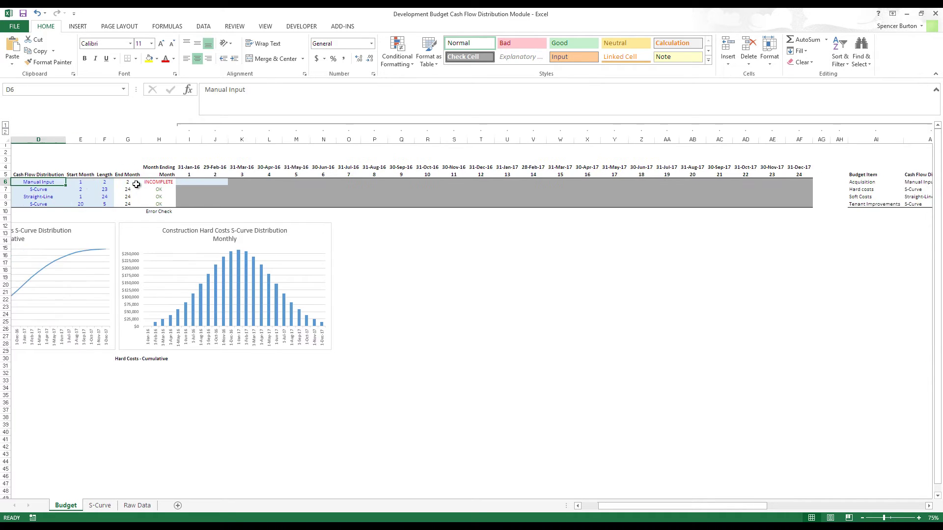
{"action": "left_click", "coordinate": [100, 183]}
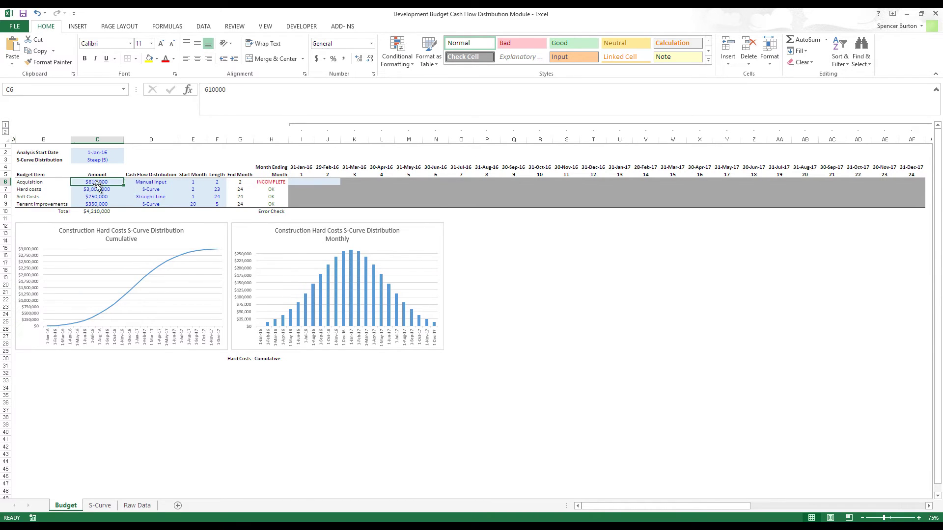
Enter manual Acquisition cash flows of 10000 in month 1 and 600000 in month 2
{"action": "left_click", "coordinate": [301, 182]}
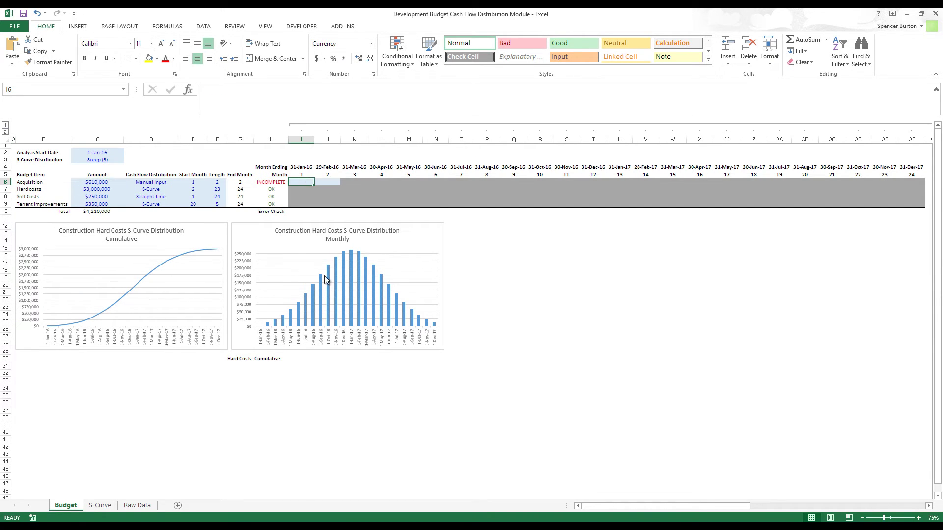
{"action": "type", "text": "10,0"}
{"action": "type", "text": "0000"}
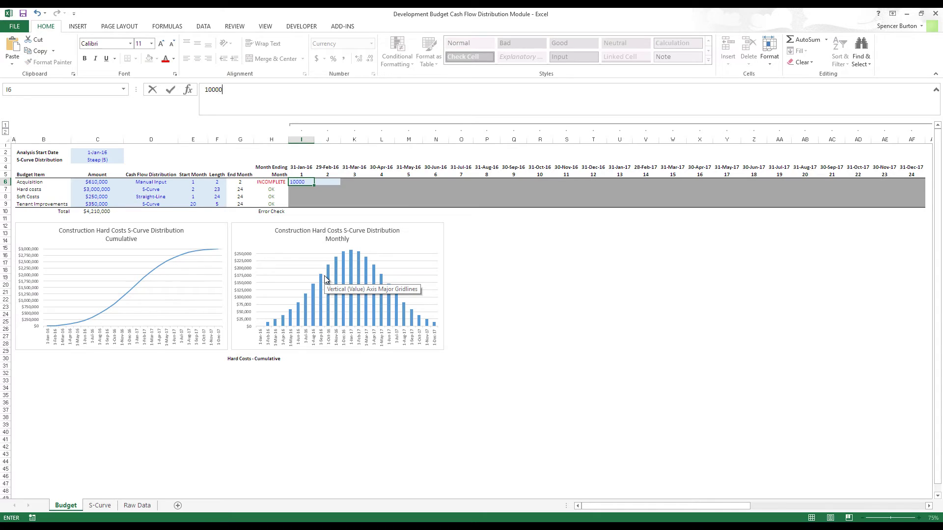
{"action": "key", "text": "Tab"}
{"action": "type", "text": "6000"}
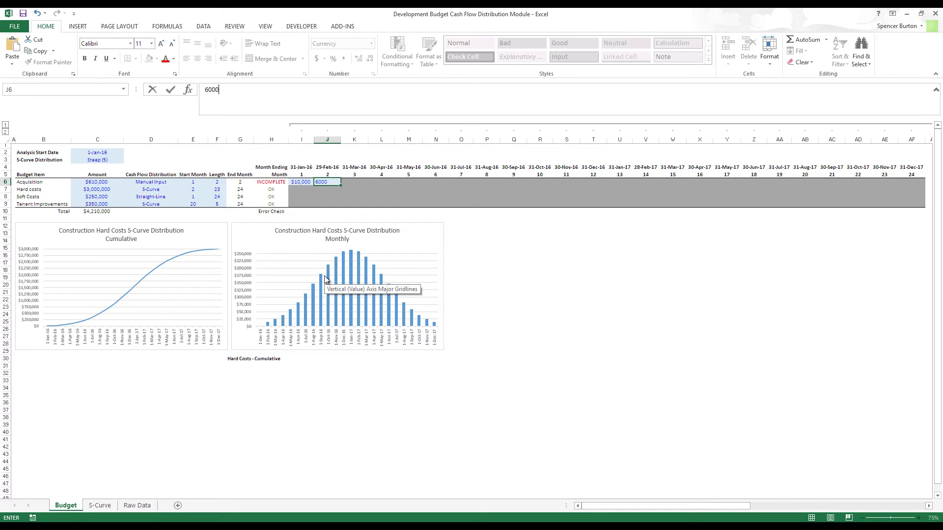
{"action": "type", "text": "00"}
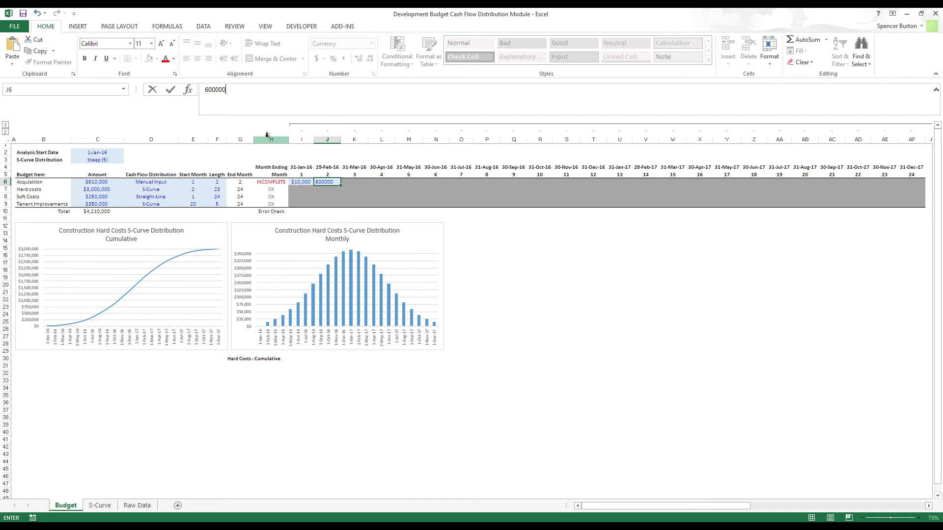
{"action": "key", "text": "Return"}
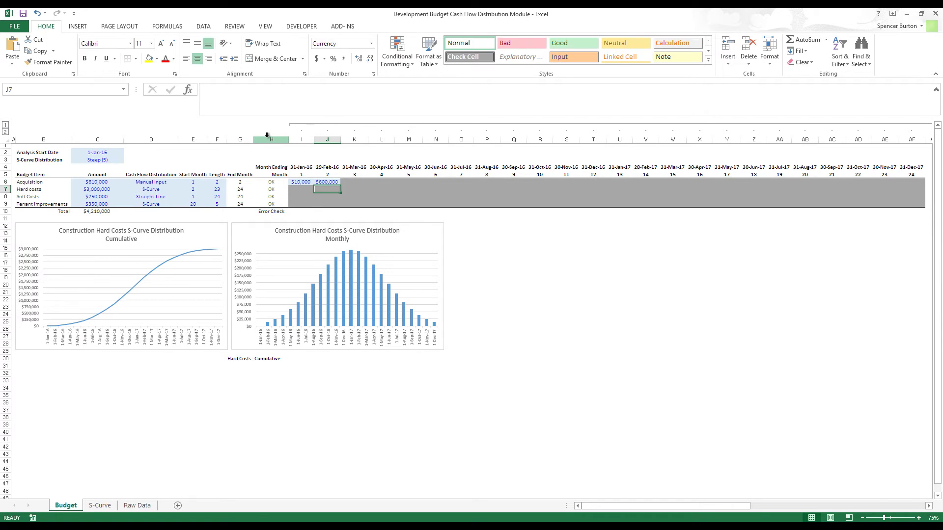
Return to the Acquisition cash flow distribution and collapse the grouped manual input columns
{"action": "key", "text": "Up"}
{"action": "key", "text": "Left"}
{"action": "key", "text": "Left"}
{"action": "key", "text": "Left"}
{"action": "key", "text": "Left"}
{"action": "key", "text": "Left"}
{"action": "key", "text": "Left"}
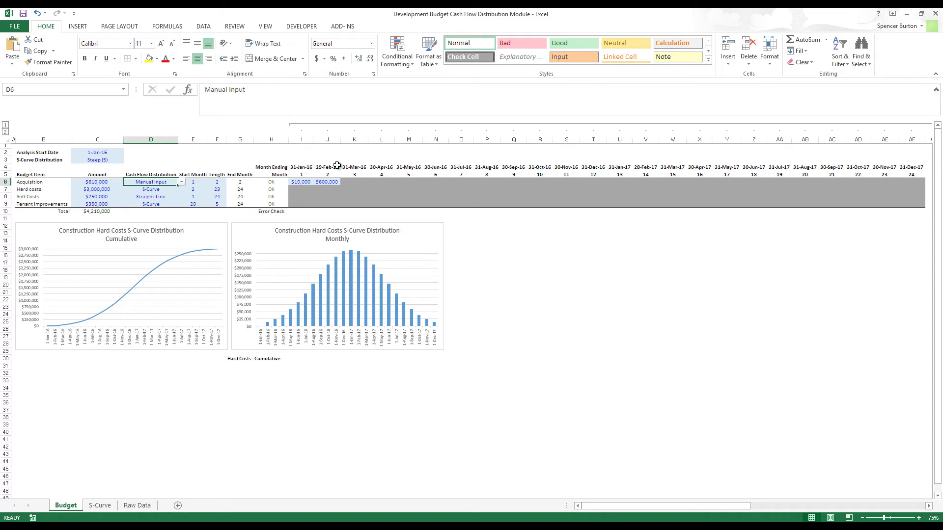
{"action": "left_click", "coordinate": [296, 124]}
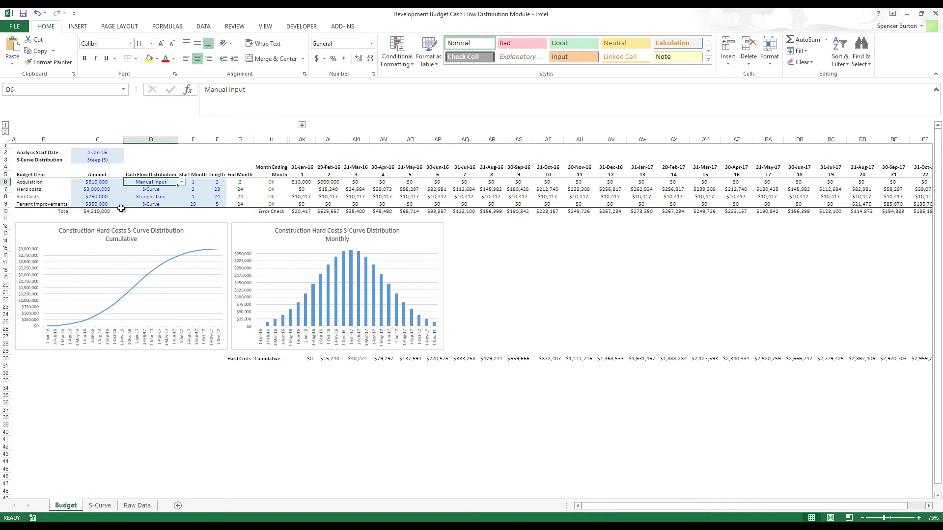
Set the Hard costs start month to 1 and length to 24 months, and review the monthly cash flows in that row
{"action": "left_click", "coordinate": [103, 190]}
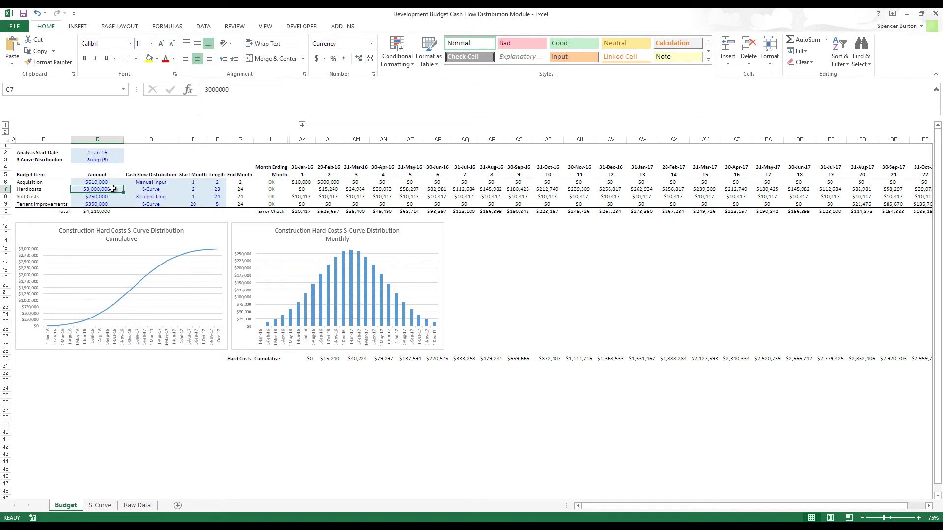
{"action": "left_click", "coordinate": [146, 189]}
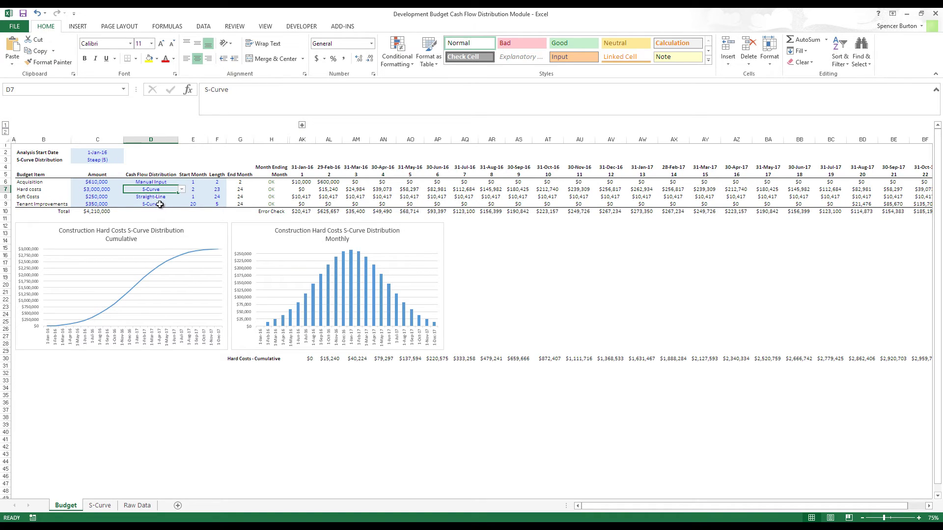
{"action": "left_click", "coordinate": [193, 189]}
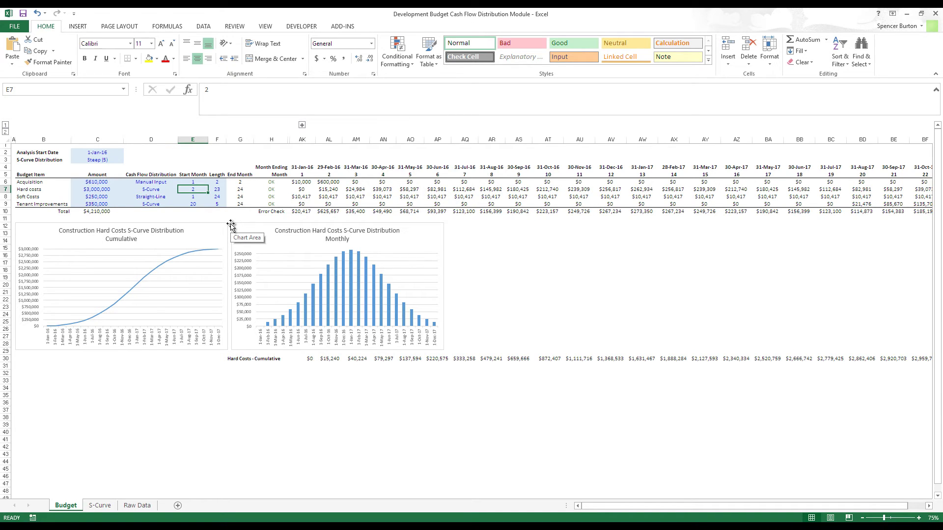
{"action": "type", "text": "1"}
{"action": "key", "text": "Tab"}
{"action": "type", "text": "24"}
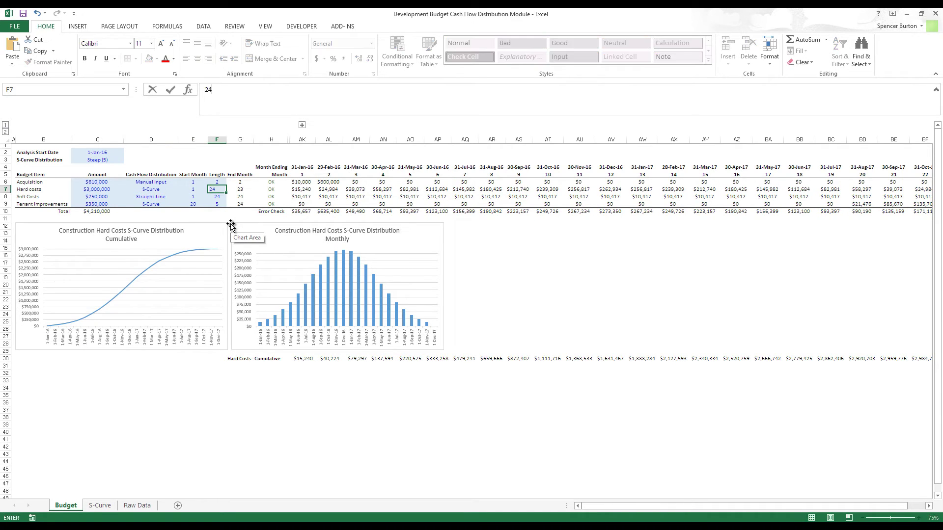
{"action": "key", "text": "Tab"}
{"action": "key", "text": "Right"}
{"action": "key", "text": "Right"}
{"action": "key", "text": "Right"}
{"action": "key", "text": "Right"}
{"action": "key", "text": "Right"}
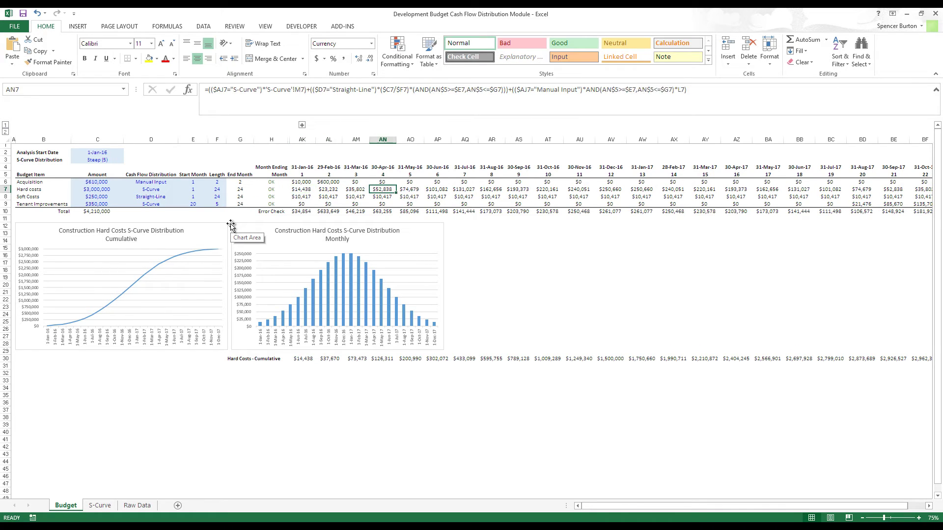
Set the Hard costs start month to 3 and the length to 22 months
{"action": "key", "text": "Left"}
{"action": "key", "text": "Left"}
{"action": "key", "text": "Left"}
{"action": "key", "text": "Left"}
{"action": "key", "text": "Left"}
{"action": "key", "text": "Left"}
{"action": "key", "text": "Left"}
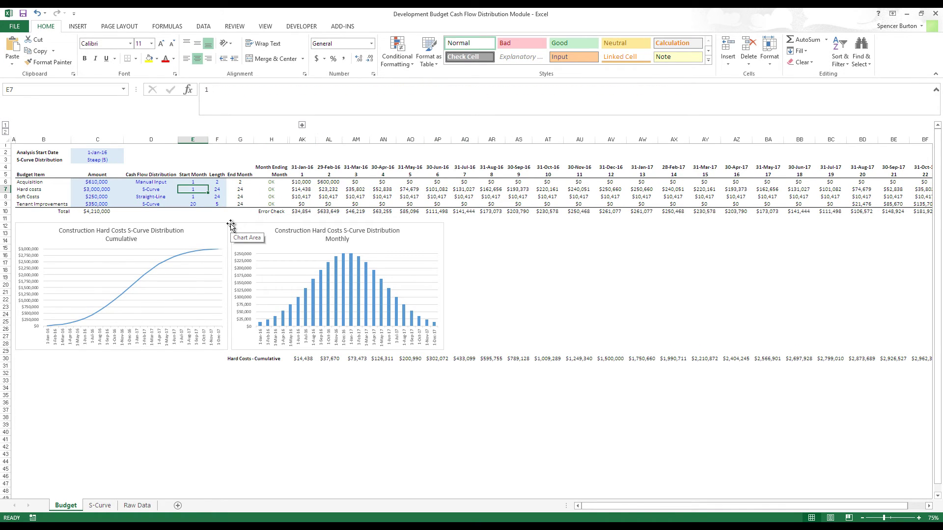
{"action": "type", "text": "3"}
{"action": "key", "text": "Tab"}
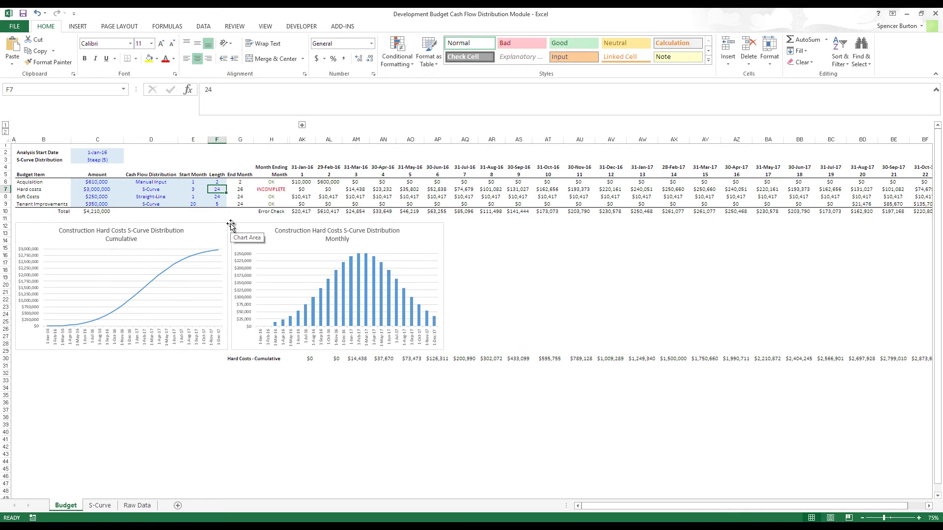
{"action": "type", "text": "21"}
{"action": "key", "text": "ctrl+Return"}
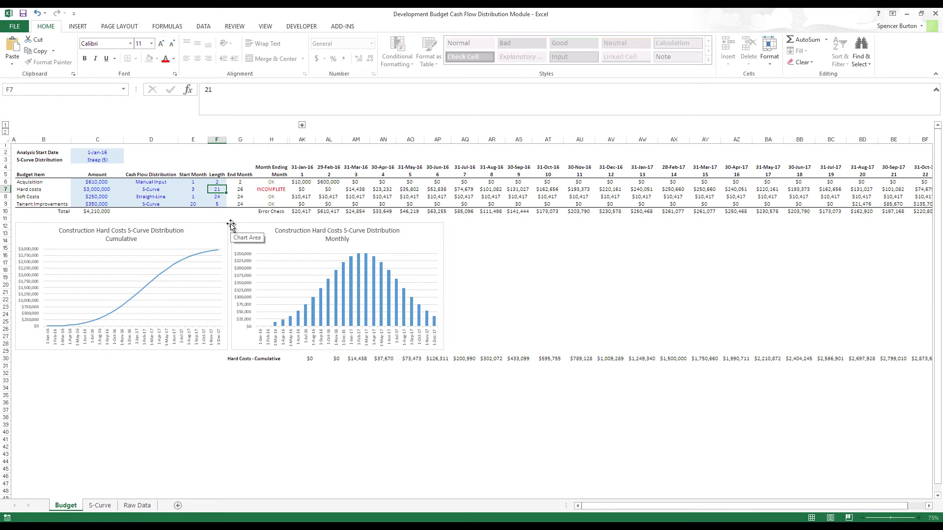
{"action": "type", "text": "22"}
{"action": "key", "text": "ctrl+Return"}
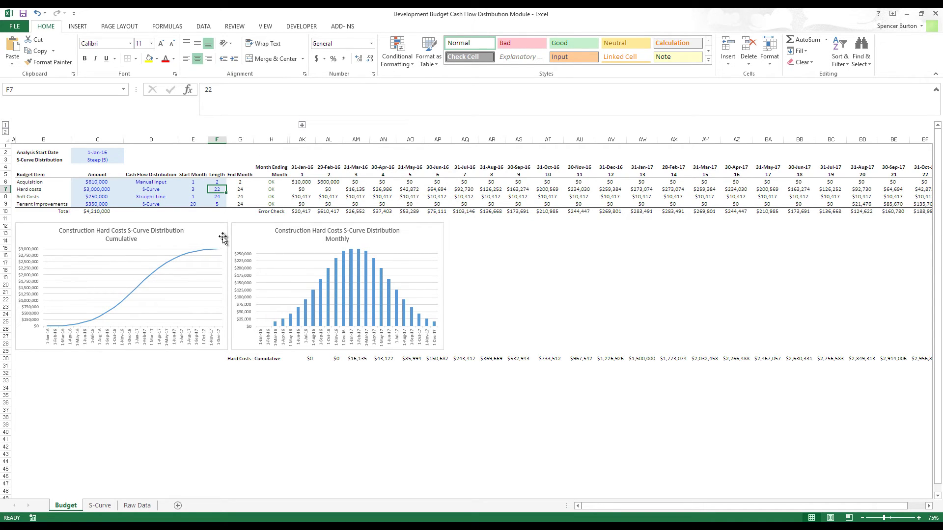
Examine the cumulative and monthly Hard costs charts and the row's monthly cash flows from month 3 onward
{"action": "left_click", "coordinate": [162, 235]}
{"action": "left_click", "coordinate": [262, 233]}
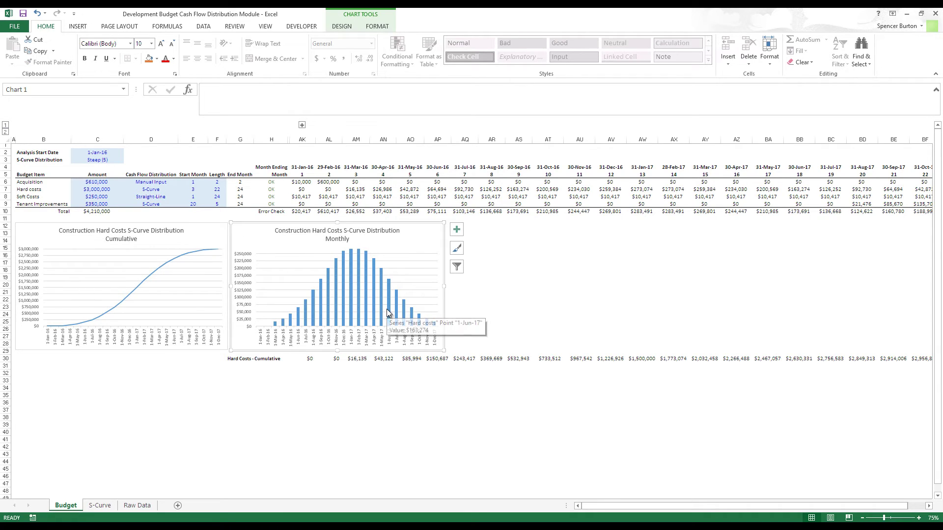
{"action": "left_click", "coordinate": [261, 327]}
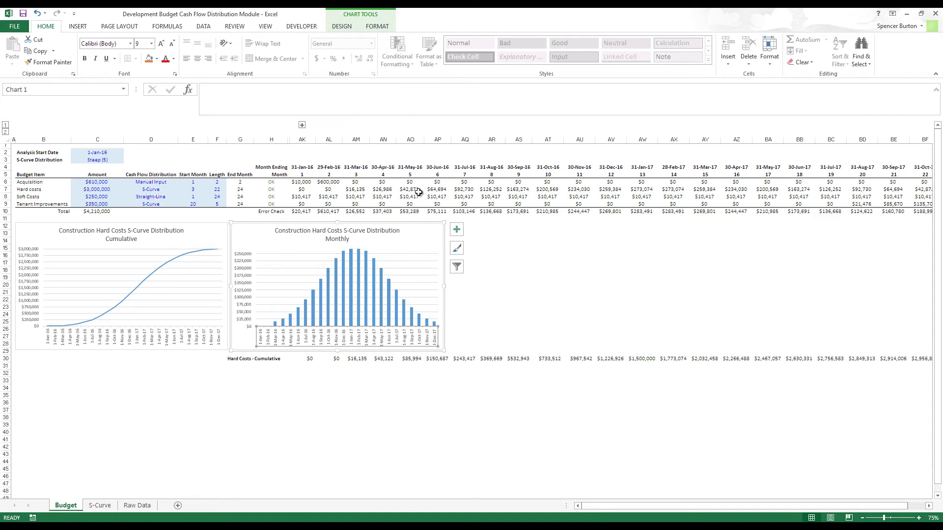
{"action": "left_click_drag", "start_coordinate": [354, 189], "coordinate": [901, 185]}
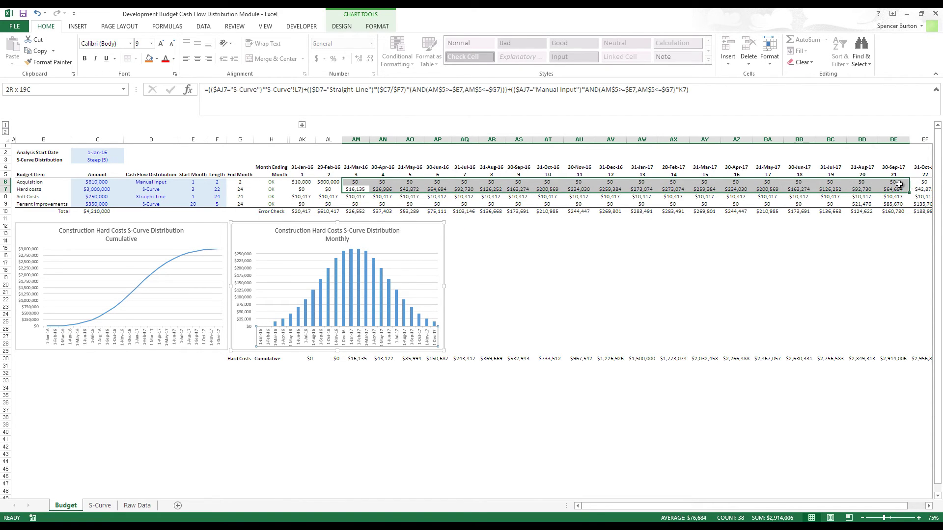
Set the Soft Costs amount to 300,000
{"action": "left_click", "coordinate": [102, 196]}
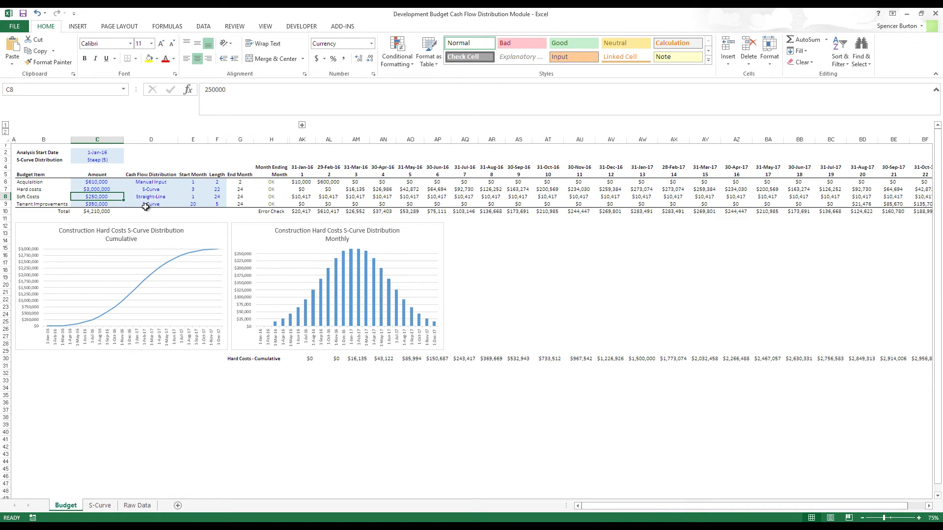
{"action": "type", "text": "3"}
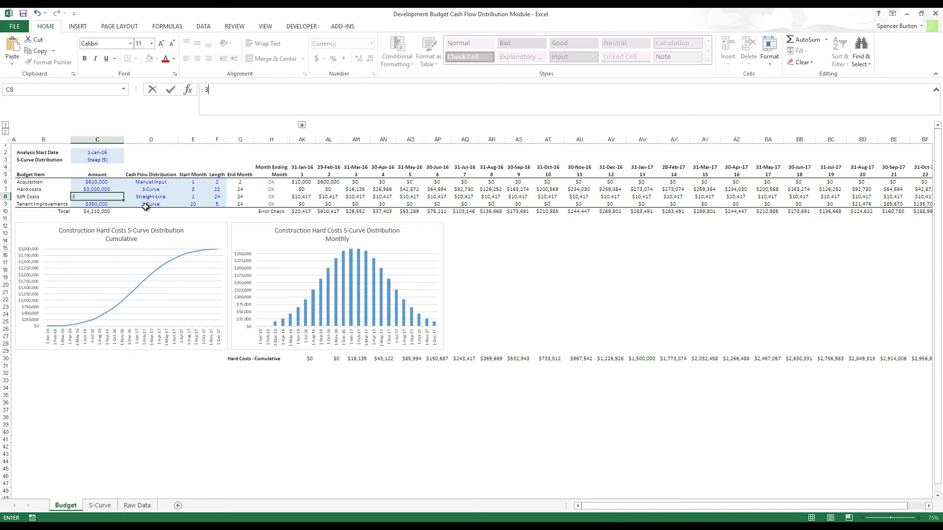
{"action": "type", "text": "000"}
{"action": "key", "text": "Return"}
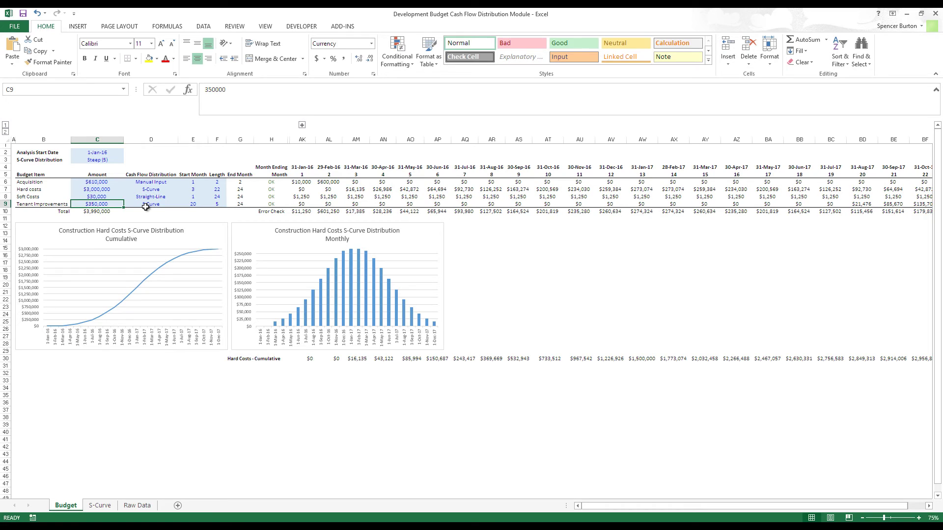
{"action": "key", "text": "Up"}
{"action": "type", "text": "300,000"}
{"action": "key", "text": "Tab"}
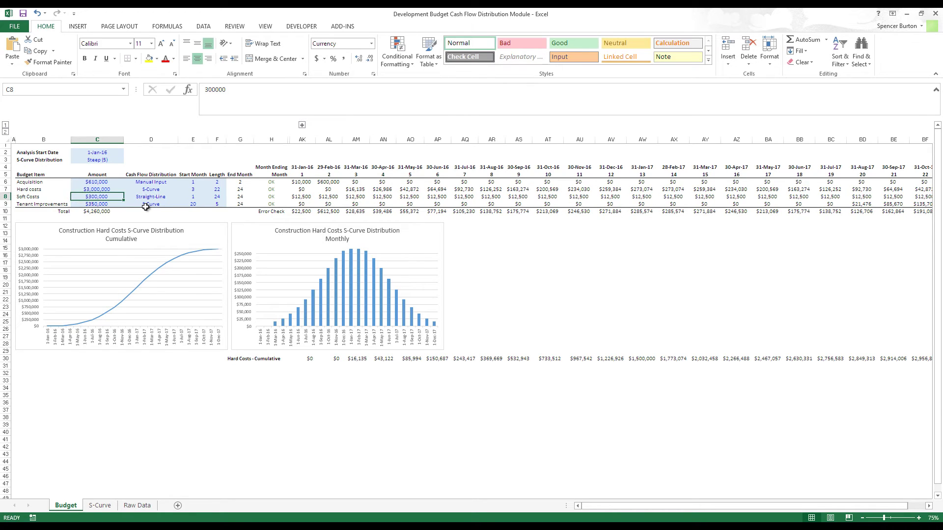
Set the Soft Costs start month to 2 and the length to 23 months
{"action": "key", "text": "Tab"}
{"action": "key", "text": "Tab"}
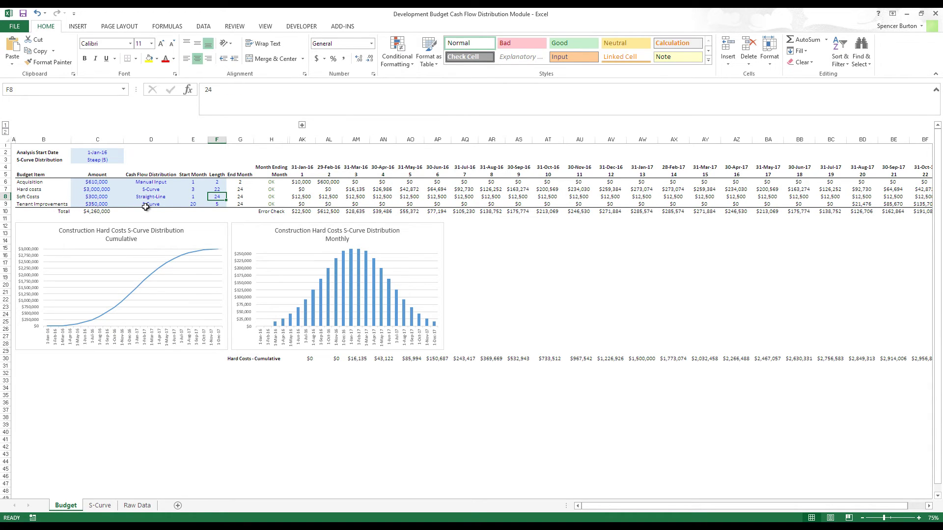
{"action": "key", "text": "shift+Tab"}
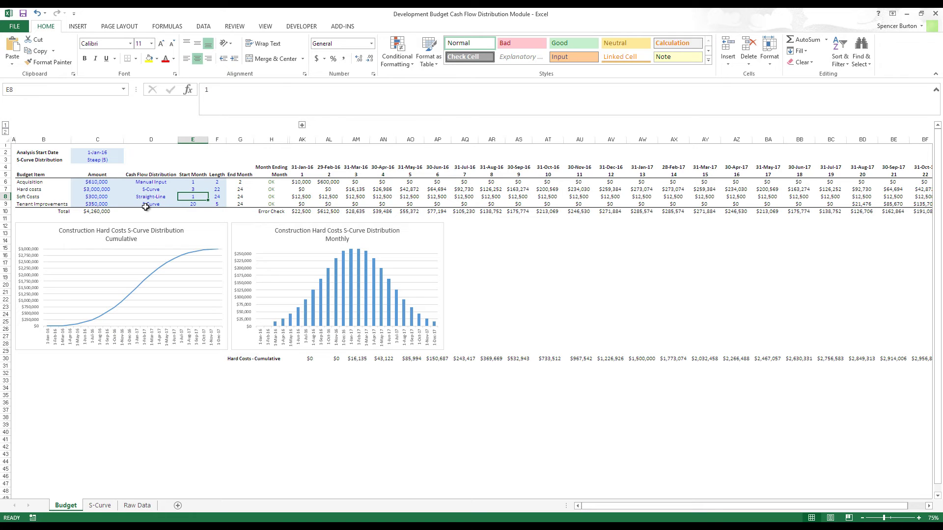
{"action": "type", "text": "2"}
{"action": "key", "text": "Tab"}
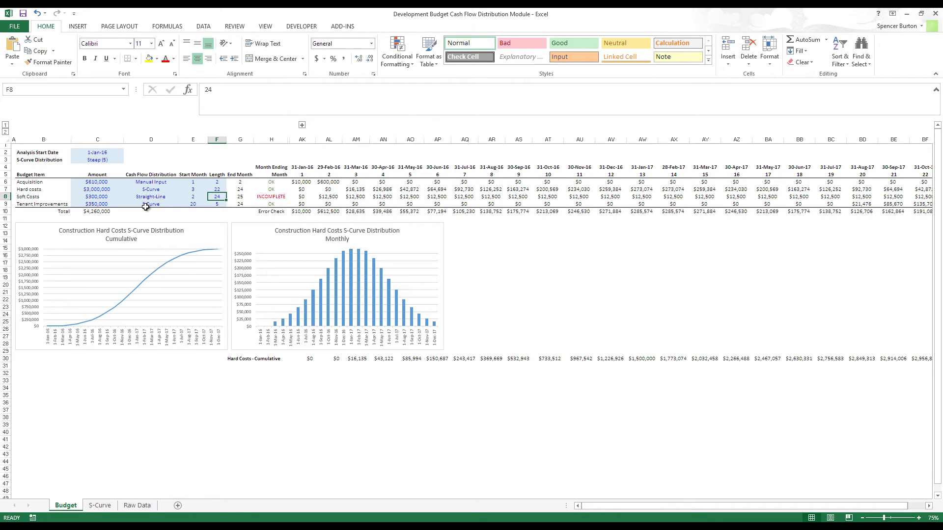
{"action": "type", "text": "23"}
{"action": "key", "text": "Tab"}
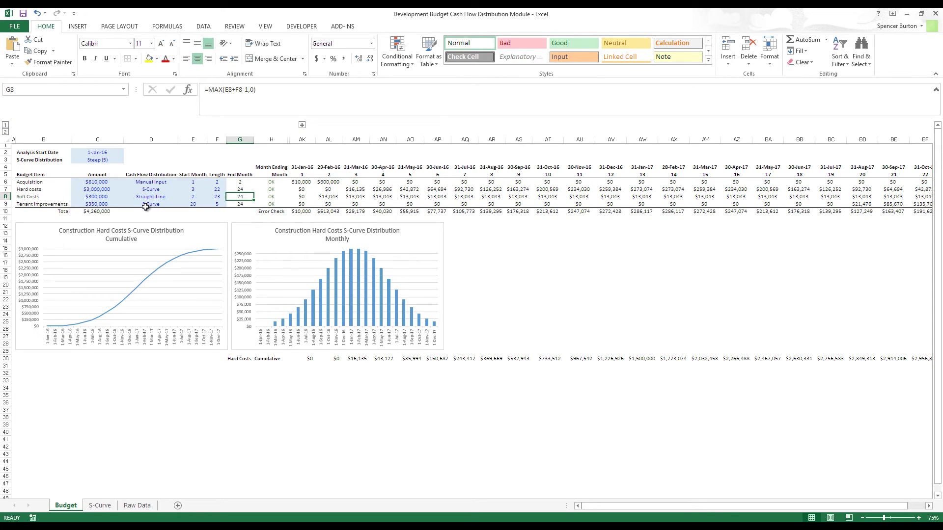
Set the Soft Costs length to 24 months and look at the error check for that row
{"action": "key", "text": "shift+Tab"}
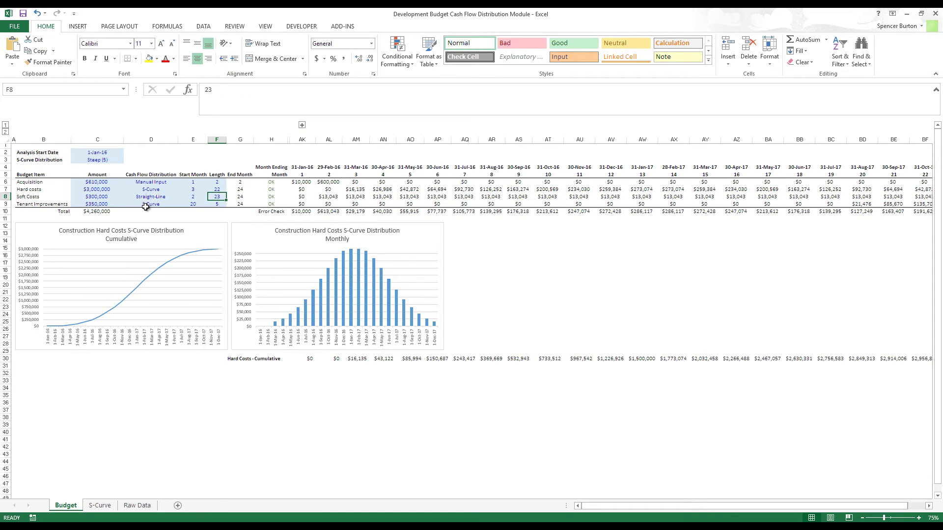
{"action": "type", "text": "24"}
{"action": "key", "text": "Tab"}
{"action": "key", "text": "Tab"}
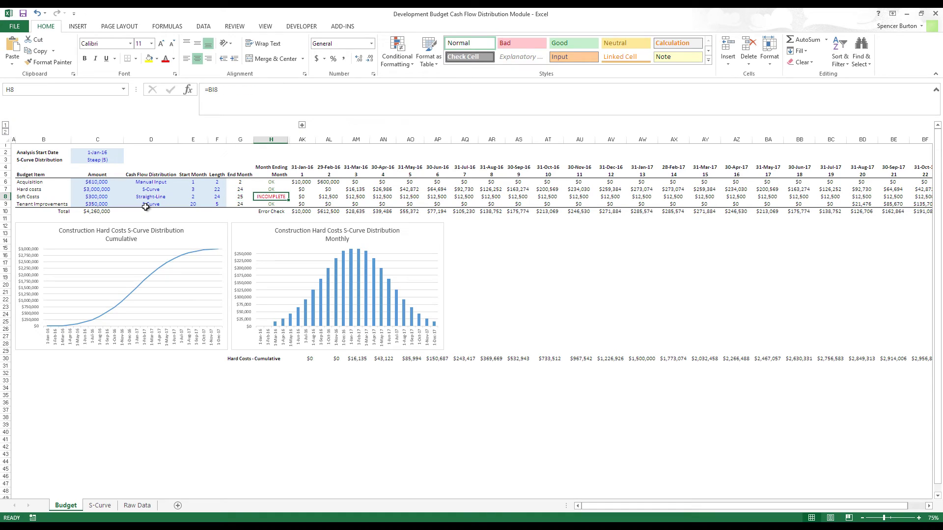
Set the Soft Costs length back to 23 months
{"action": "key", "text": "shift+Tab"}
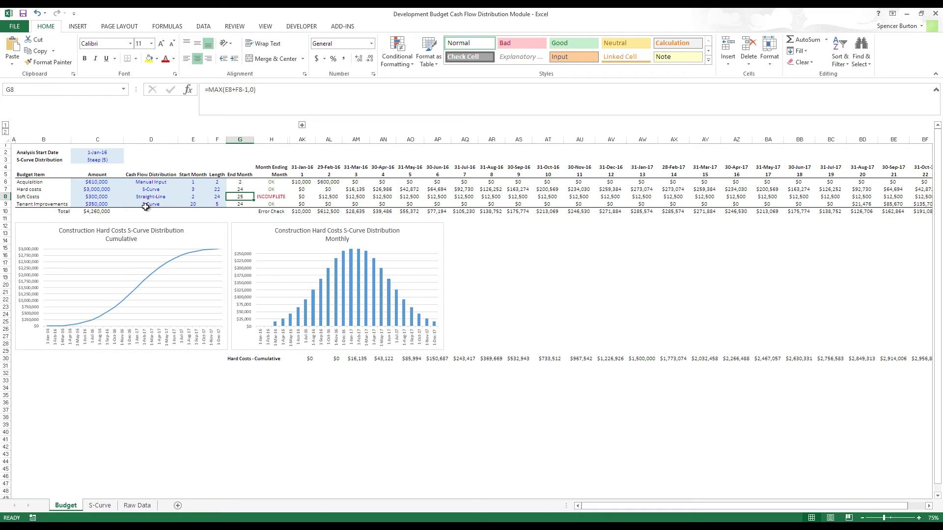
{"action": "key", "text": "shift+Tab"}
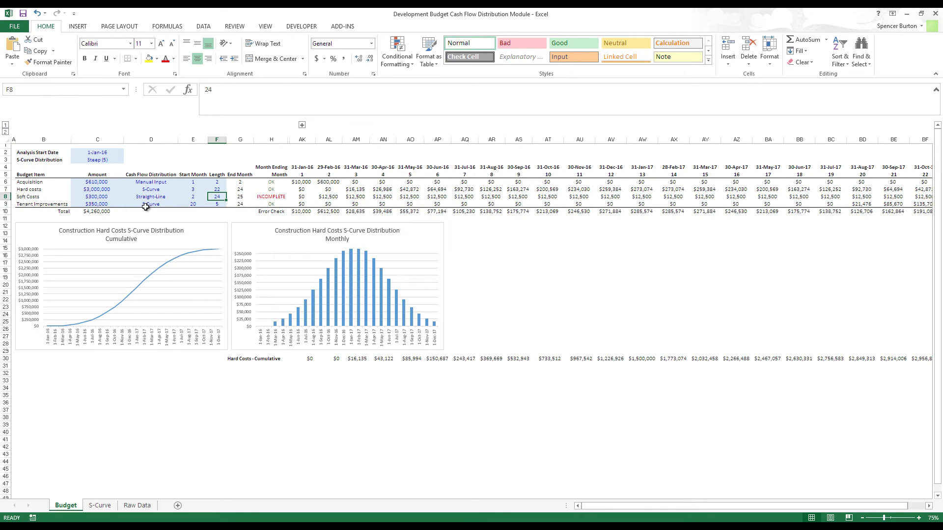
{"action": "type", "text": "23"}
{"action": "key", "text": "Tab"}
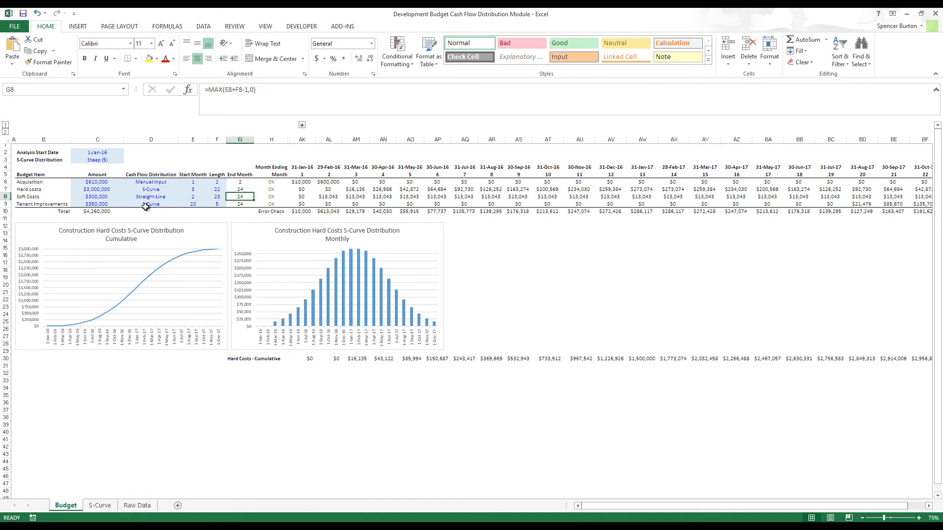
Examine the Soft Costs error check and the straight-line monthly cash flows starting in month 2
{"action": "key", "text": "Tab"}
{"action": "key", "text": "Tab"}
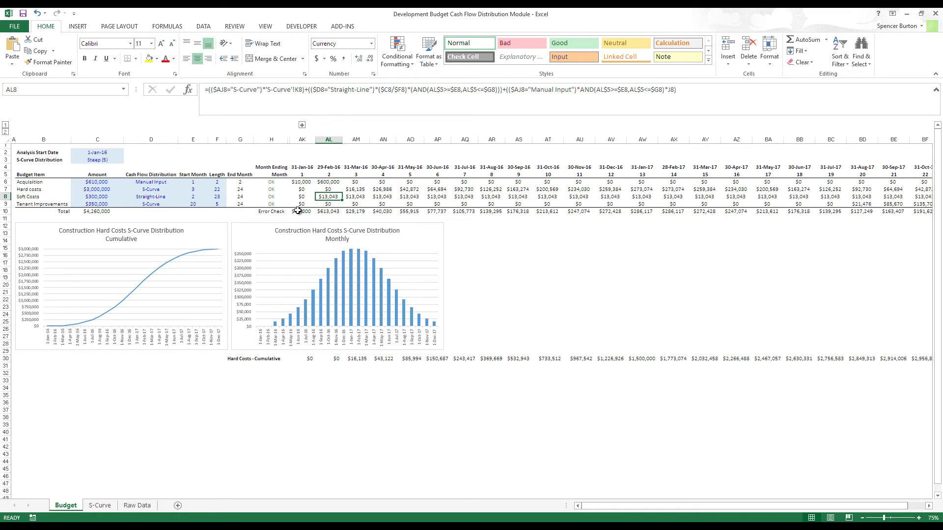
{"action": "key", "text": "shift+Tab"}
{"action": "key", "text": "shift+Tab"}
{"action": "key", "text": "shift+Tab"}
{"action": "key", "text": "shift+Tab"}
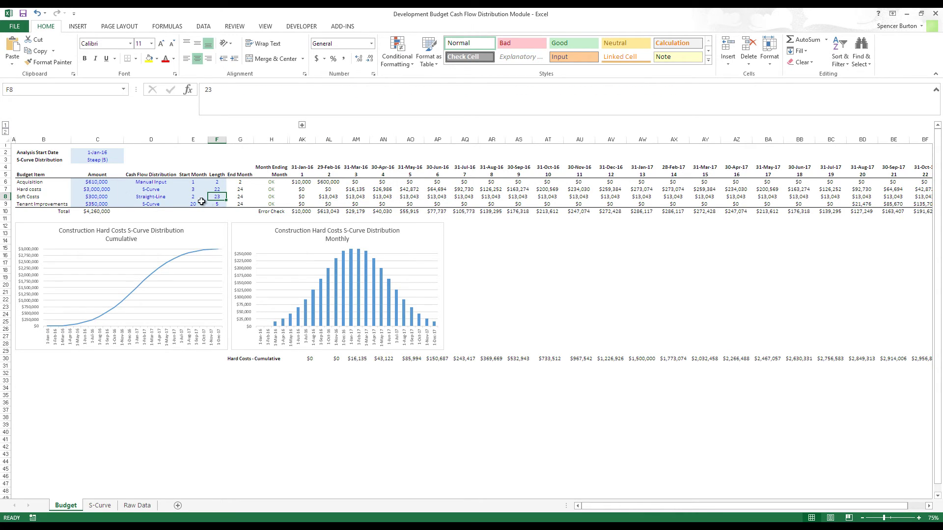
{"action": "left_click_drag", "start_coordinate": [324, 197], "coordinate": [500, 198]}
{"action": "left_click", "coordinate": [333, 196]}
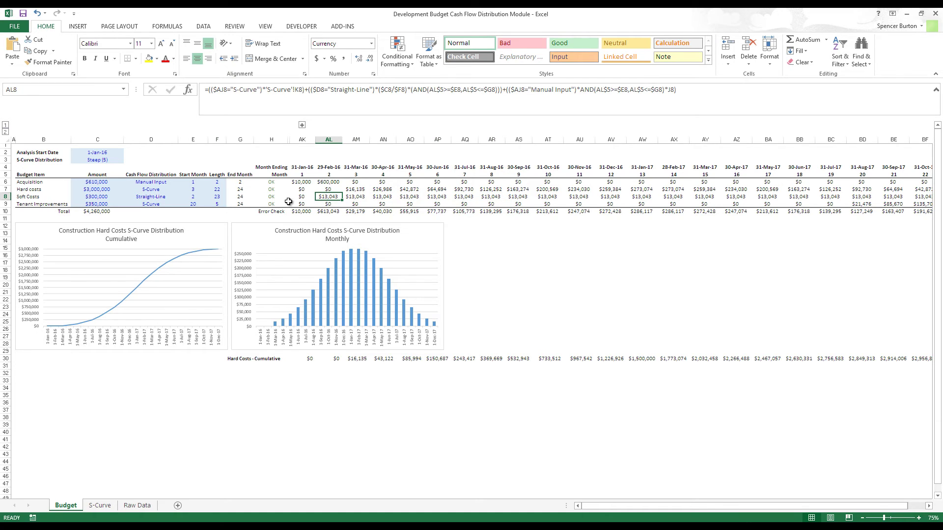
Set the Tenant Improvements amount to 250,000
{"action": "left_click", "coordinate": [55, 203]}
{"action": "left_click", "coordinate": [97, 204]}
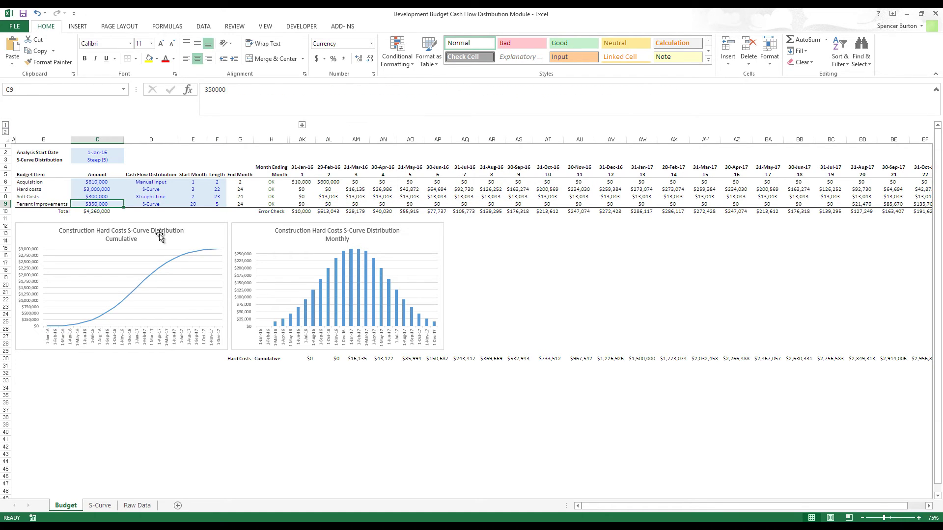
{"action": "type", "text": "250,"}
{"action": "type", "text": "00"}
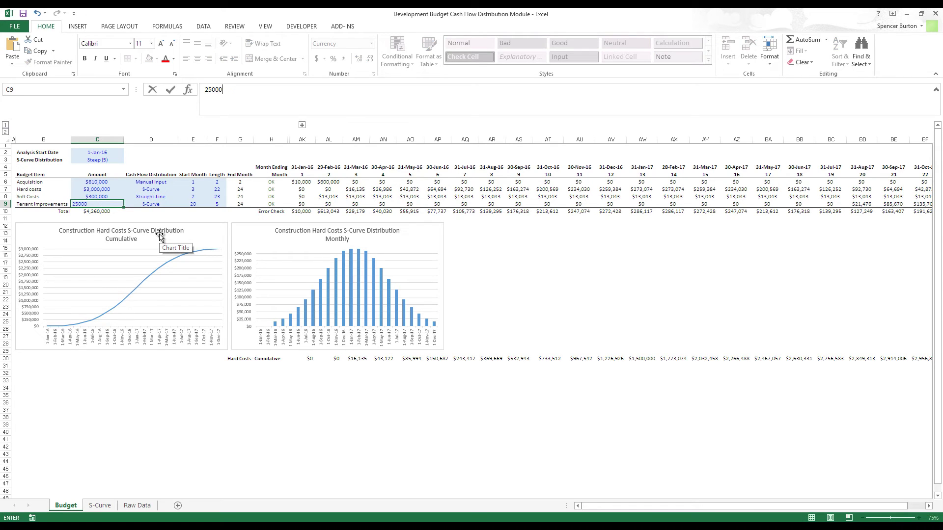
{"action": "type", "text": "0"}
{"action": "key", "text": "Tab"}
Set the Tenant Improvements start month to 21 and the length to 4 months
{"action": "key", "text": "Tab"}
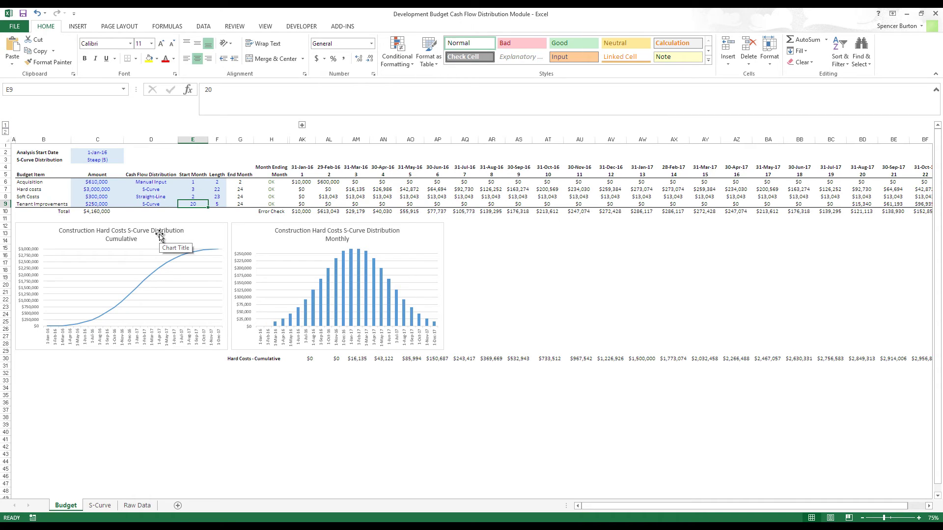
{"action": "type", "text": "21"}
{"action": "key", "text": "Tab"}
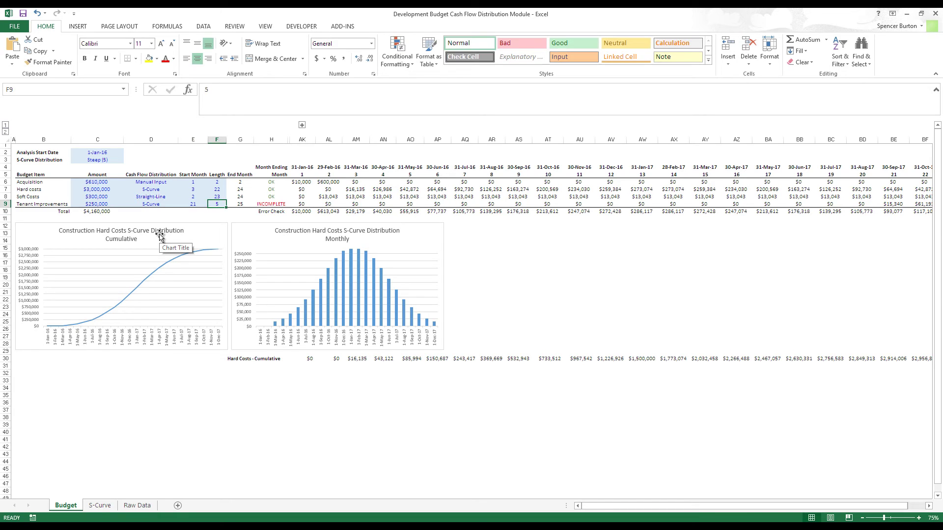
{"action": "type", "text": "4"}
{"action": "key", "text": "Tab"}
Examine the Tenant Improvements S-curve cash flows across the monthly columns, especially months 21 to 24
{"action": "key", "text": "Tab"}
{"action": "key", "text": "Tab"}
{"action": "key", "text": "Tab"}
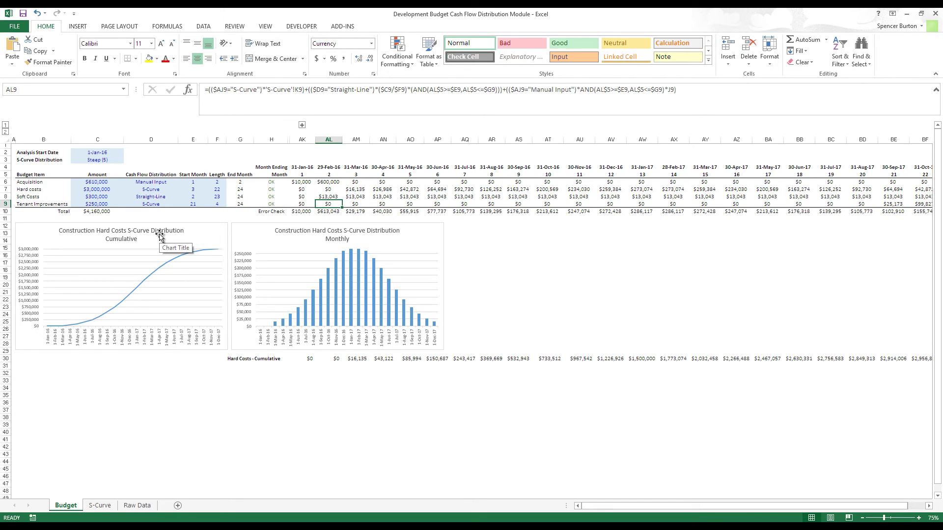
{"action": "key", "text": "Tab"}
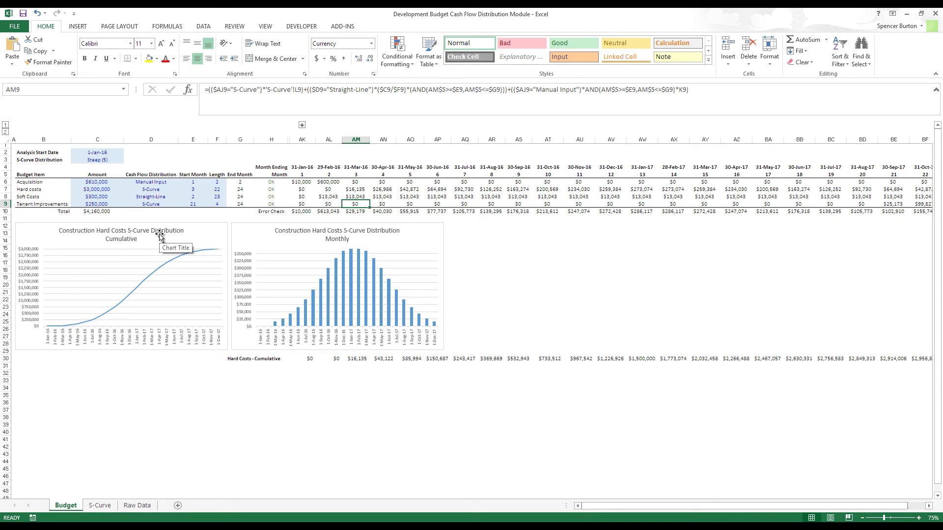
{"action": "key", "text": "Tab"}
{"action": "key", "text": "Tab"}
{"action": "key", "text": "Tab"}
{"action": "key", "text": "Tab"}
{"action": "key", "text": "Tab"}
{"action": "key", "text": "Tab"}
{"action": "key", "text": "Tab"}
{"action": "key", "text": "Tab"}
{"action": "key", "text": "Tab"}
{"action": "key", "text": "Tab"}
{"action": "key", "text": "Tab"}
{"action": "key", "text": "Tab"}
{"action": "key", "text": "Tab"}
{"action": "key", "text": "Tab"}
{"action": "key", "text": "Tab"}
{"action": "key", "text": "Tab"}
{"action": "key", "text": "Tab"}
{"action": "key", "text": "Tab"}
{"action": "key", "text": "Tab"}
{"action": "key", "text": "Tab"}
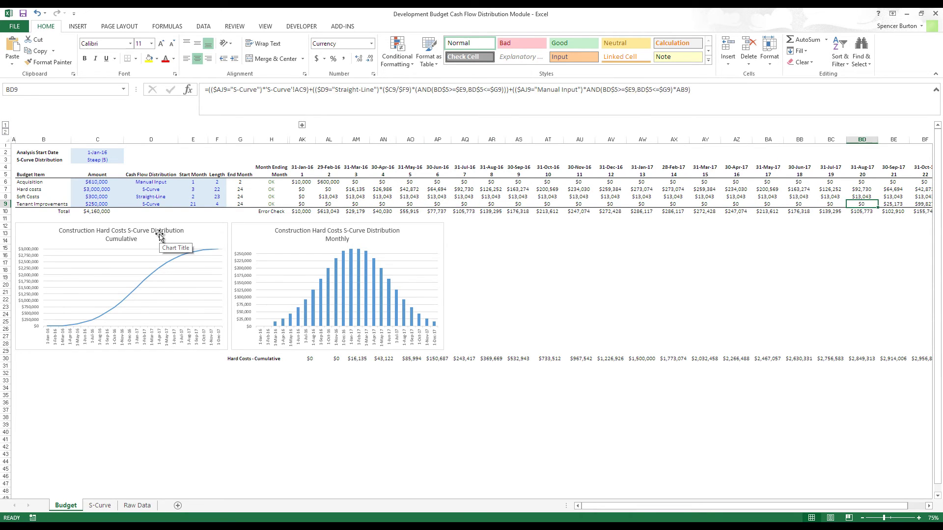
{"action": "key", "text": "shift+Tab"}
{"action": "key", "text": "shift+Tab"}
{"action": "key", "text": "shift+Tab"}
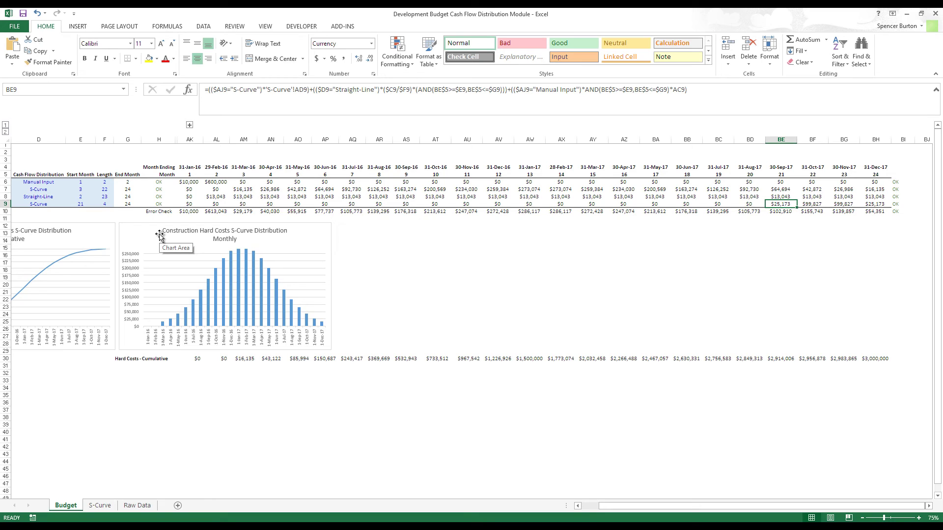
{"action": "key", "text": "Tab"}
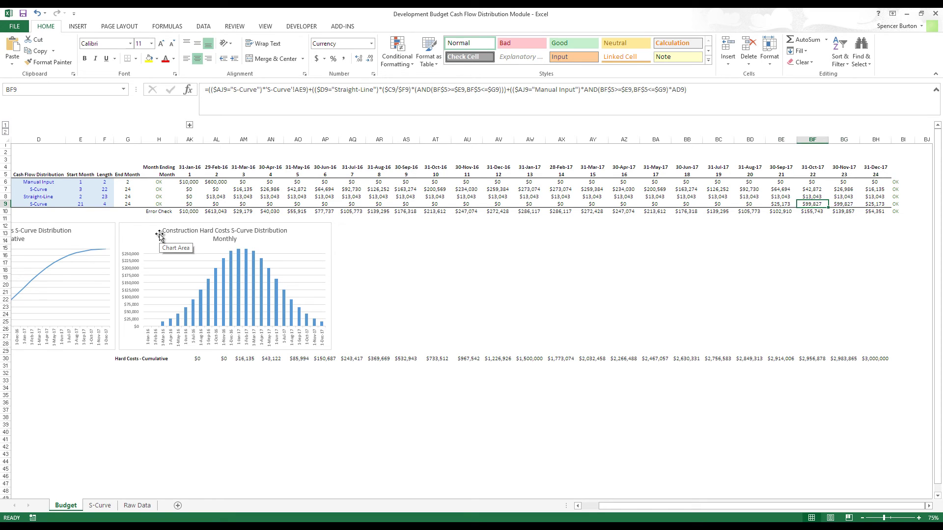
{"action": "key", "text": "Tab"}
{"action": "key", "text": "Tab"}
{"action": "key", "text": "shift+Tab"}
{"action": "key", "text": "shift+Tab"}
{"action": "key", "text": "shift+Tab"}
{"action": "key", "text": "shift+Tab"}
{"action": "key", "text": "shift+Tab"}
{"action": "key", "text": "shift+Tab"}
{"action": "key", "text": "shift+Tab"}
{"action": "key", "text": "shift+Tab"}
{"action": "key", "text": "shift+Tab"}
{"action": "key", "text": "shift+Tab"}
{"action": "key", "text": "shift+Tab"}
{"action": "key", "text": "shift+Tab"}
{"action": "key", "text": "shift+Tab"}
{"action": "key", "text": "shift+Tab"}
{"action": "key", "text": "shift+Tab"}
{"action": "key", "text": "shift+Tab"}
{"action": "key", "text": "shift+Tab"}
{"action": "key", "text": "shift+Tab"}
{"action": "key", "text": "shift+Tab"}
{"action": "key", "text": "shift+Tab"}
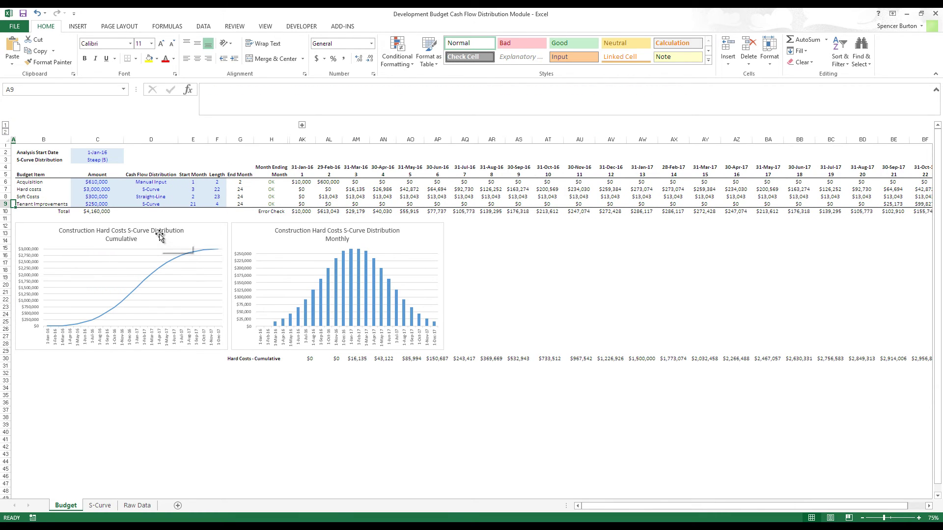
Examine the Total row's monthly cash flow sums from month 1 through month 24 and the error check beside them
{"action": "key", "text": "Right"}
{"action": "key", "text": "Right"}
{"action": "key", "text": "Right"}
{"action": "key", "text": "Down"}
{"action": "key", "text": "Right"}
{"action": "key", "text": "Right"}
{"action": "key", "text": "Right"}
{"action": "key", "text": "Right"}
{"action": "key", "text": "Right"}
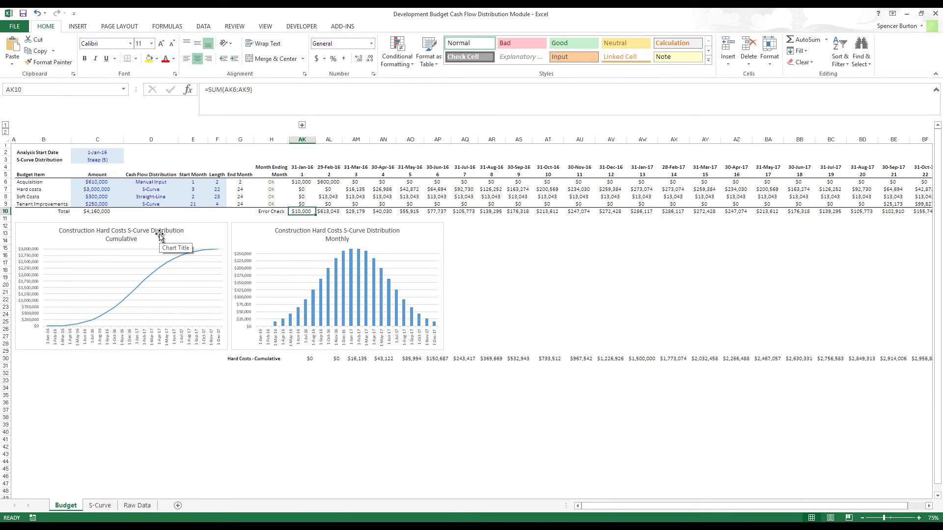
{"action": "key", "text": "Left"}
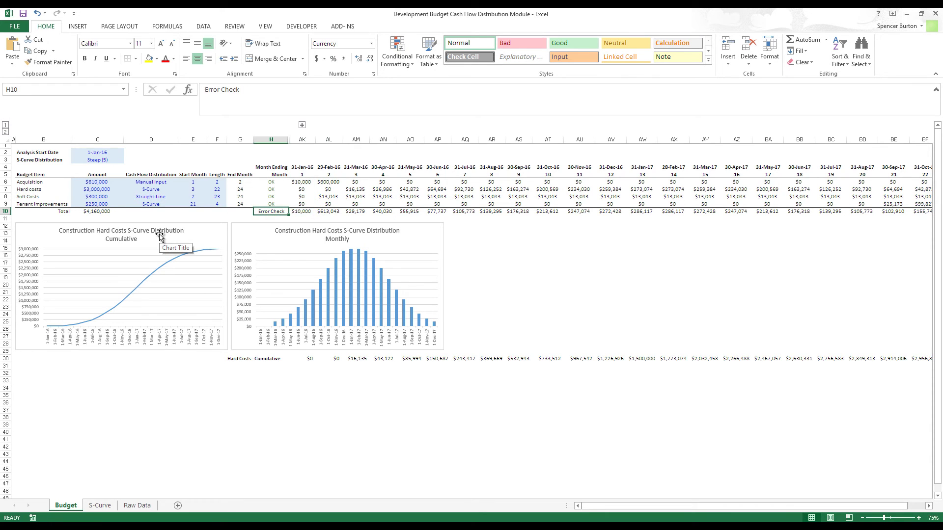
{"action": "key", "text": "Right"}
{"action": "key", "text": "Right"}
{"action": "key", "text": "Right"}
{"action": "key", "text": "Right"}
{"action": "key", "text": "Right"}
{"action": "key", "text": "Right"}
{"action": "key", "text": "Right"}
{"action": "key", "text": "Right"}
{"action": "key", "text": "Right"}
{"action": "key", "text": "Right"}
{"action": "key", "text": "Right"}
{"action": "key", "text": "Right"}
{"action": "key", "text": "Right"}
{"action": "key", "text": "Right"}
{"action": "key", "text": "Right"}
{"action": "key", "text": "Right"}
{"action": "key", "text": "Right"}
{"action": "key", "text": "Right"}
{"action": "key", "text": "Right"}
{"action": "key", "text": "Right"}
{"action": "key", "text": "Right"}
{"action": "key", "text": "Right"}
{"action": "key", "text": "Right"}
{"action": "key", "text": "Right"}
{"action": "key", "text": "Right"}
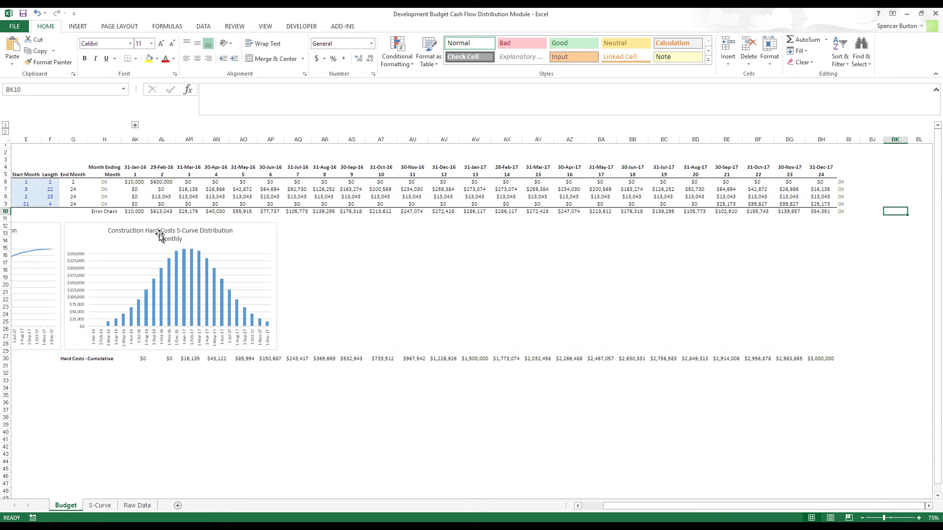
{"action": "key", "text": "F2"}
{"action": "key", "text": "Escape"}
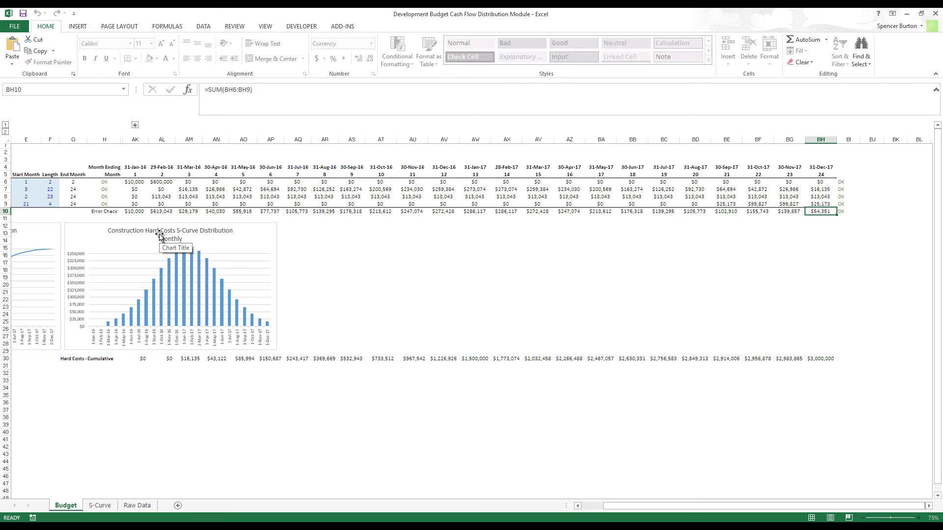
Go back along the Total row to compare its error check with the total budget amount in C10
{"action": "key", "text": "Left"}
{"action": "key", "text": "Left"}
{"action": "key", "text": "Left"}
{"action": "key", "text": "Left"}
{"action": "key", "text": "Left"}
{"action": "key", "text": "Left"}
{"action": "key", "text": "Left"}
{"action": "key", "text": "Left"}
{"action": "key", "text": "Left"}
{"action": "key", "text": "Left"}
{"action": "key", "text": "Left"}
{"action": "key", "text": "Left"}
{"action": "key", "text": "Left"}
{"action": "key", "text": "Left"}
{"action": "key", "text": "Left"}
{"action": "key", "text": "Left"}
{"action": "key", "text": "Left"}
{"action": "key", "text": "Left"}
{"action": "key", "text": "Left"}
{"action": "key", "text": "Left"}
{"action": "key", "text": "Left"}
{"action": "key", "text": "Left"}
{"action": "key", "text": "Left"}
{"action": "key", "text": "Left"}
{"action": "key", "text": "Left"}
{"action": "key", "text": "Left"}
{"action": "key", "text": "Left"}
{"action": "key", "text": "Left"}
{"action": "key", "text": "Left"}
{"action": "key", "text": "Left"}
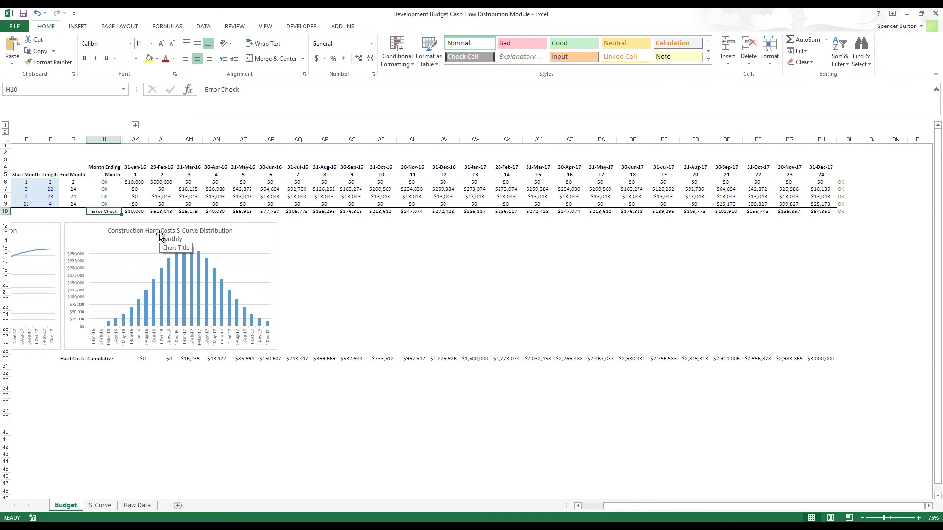
{"action": "key", "text": "Right"}
{"action": "key", "text": "Right"}
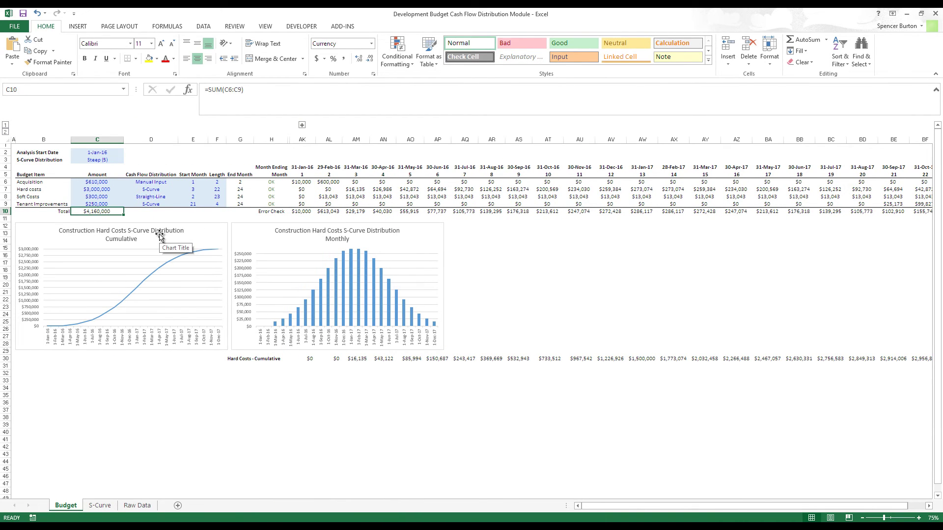
{"action": "key", "text": "Up"}
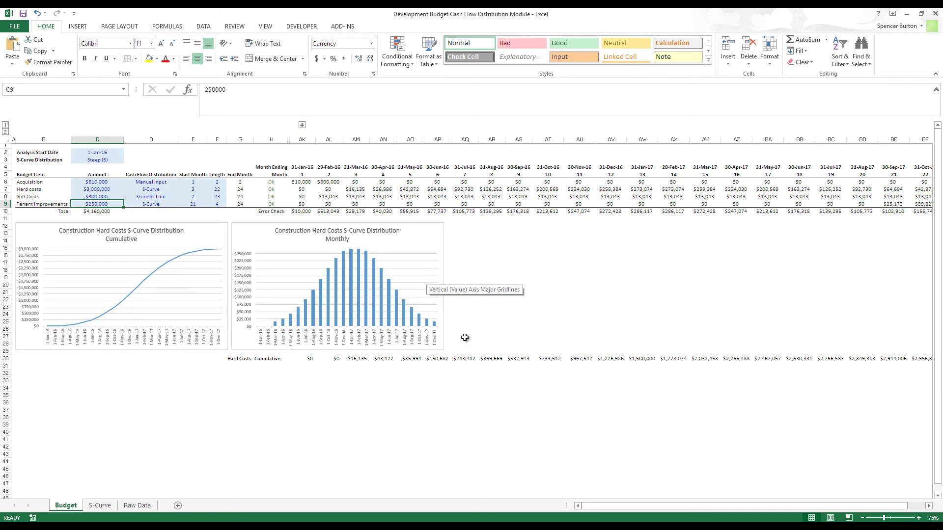
View the S-Curve and Raw Data sheets, and return to the Tenant Improvements cash flows on the Budget sheet
{"action": "left_click", "coordinate": [99, 505]}
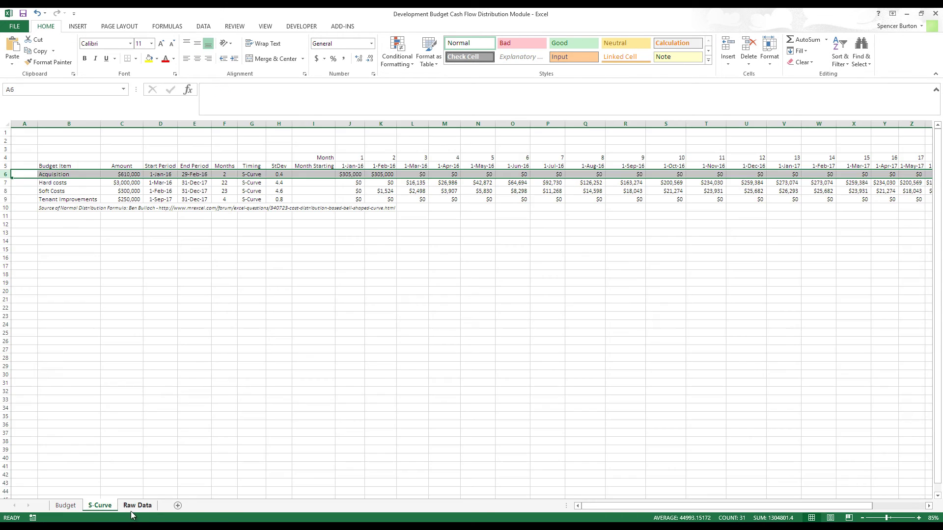
{"action": "left_click", "coordinate": [137, 505]}
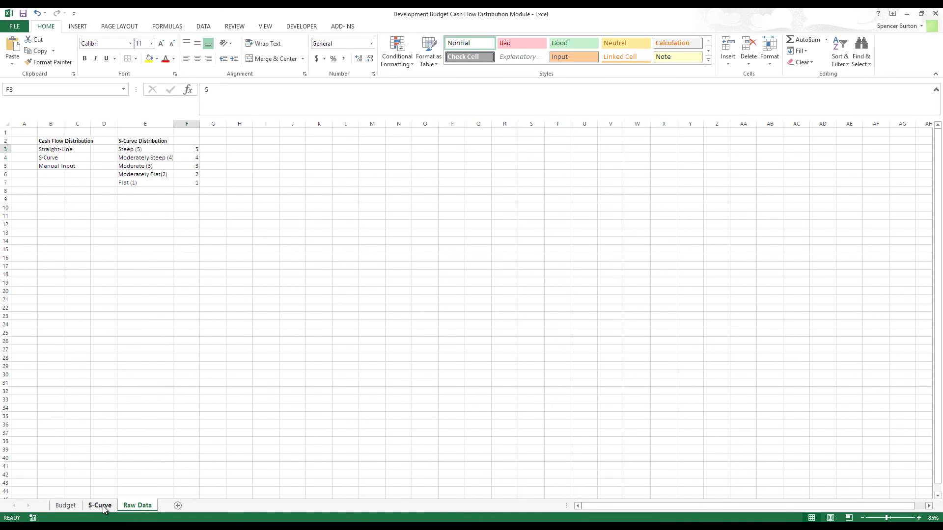
{"action": "left_click", "coordinate": [99, 505]}
{"action": "left_click", "coordinate": [66, 505]}
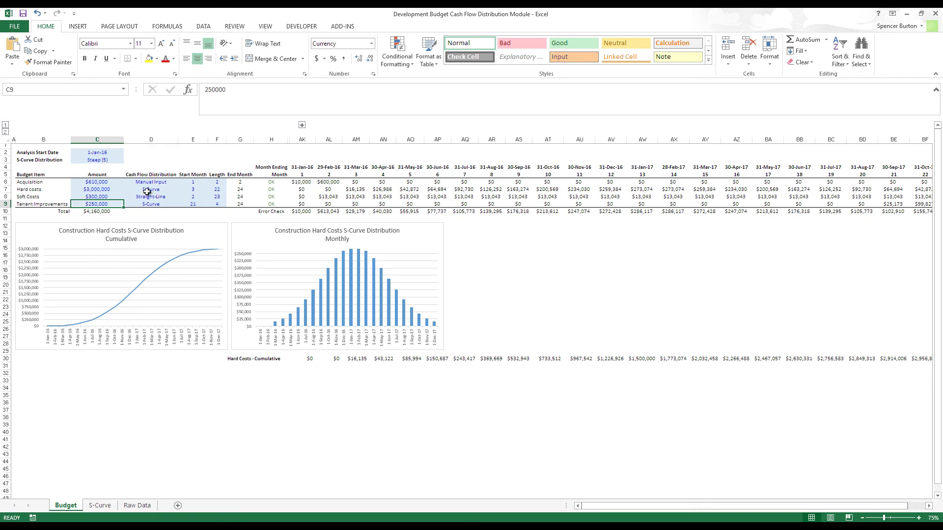
{"action": "left_click", "coordinate": [356, 205]}
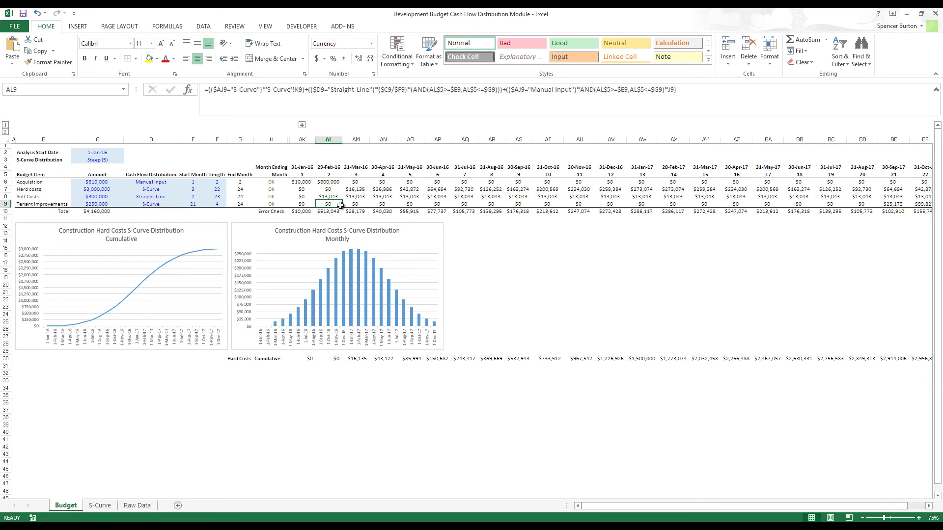
Inspect the Acquisition and Hard costs monthly formulas on the S-Curve sheet and the note crediting the formula's source
{"action": "left_click", "coordinate": [99, 506]}
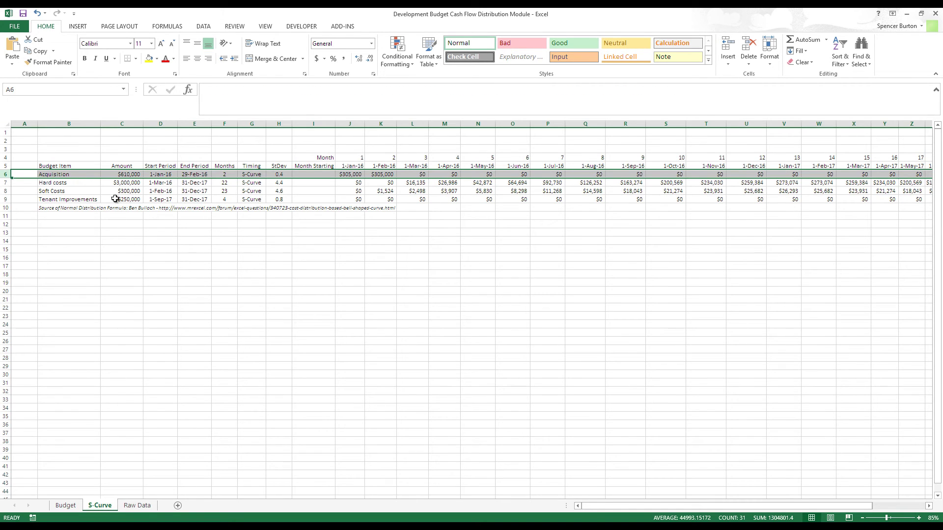
{"action": "left_click", "coordinate": [81, 174]}
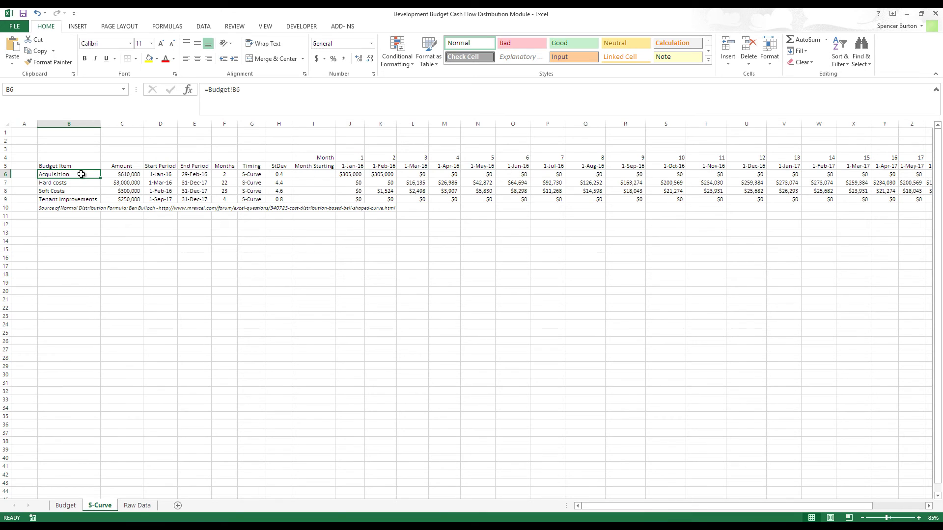
{"action": "left_click", "coordinate": [354, 175]}
{"action": "left_click", "coordinate": [382, 176]}
{"action": "left_click", "coordinate": [488, 175]}
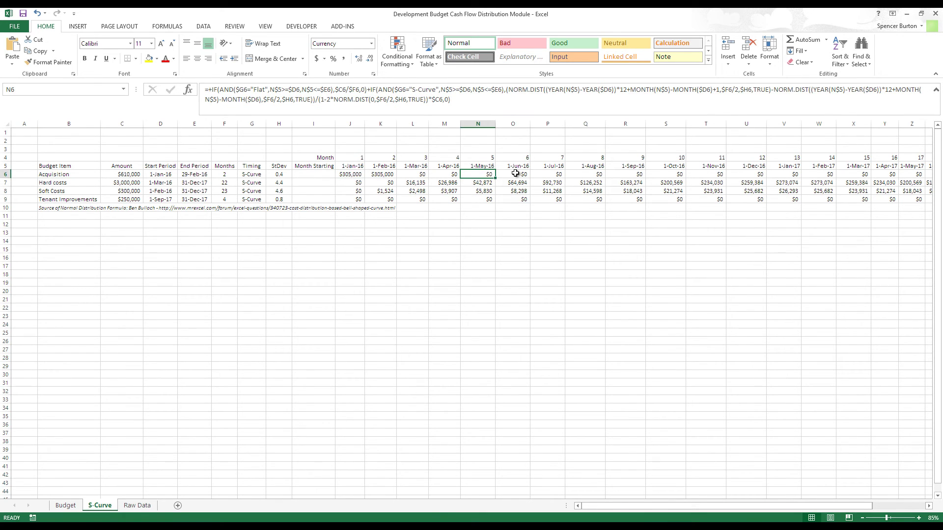
{"action": "left_click", "coordinate": [515, 173]}
{"action": "left_click", "coordinate": [548, 183]}
{"action": "left_click", "coordinate": [79, 209]}
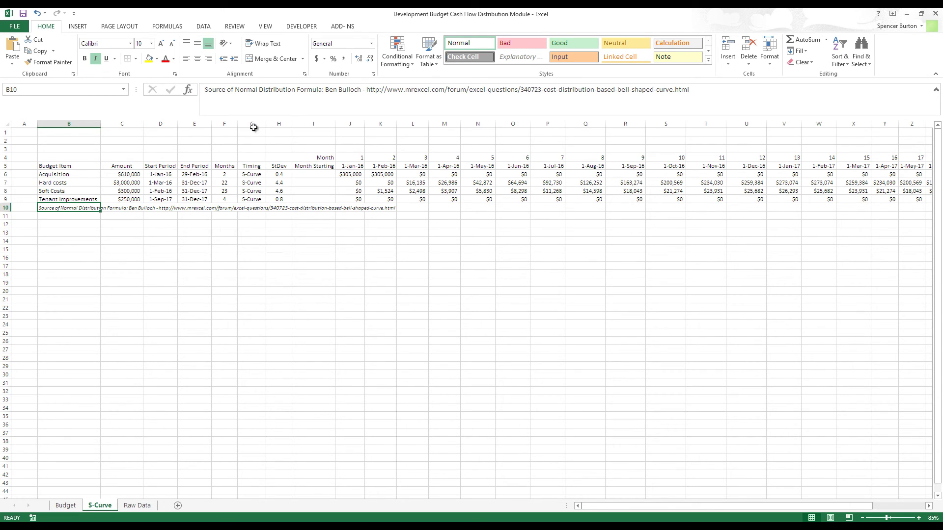
Inspect the full normal distribution formula for Acquisition in March 2016 and leave it unedited
{"action": "left_click", "coordinate": [413, 173]}
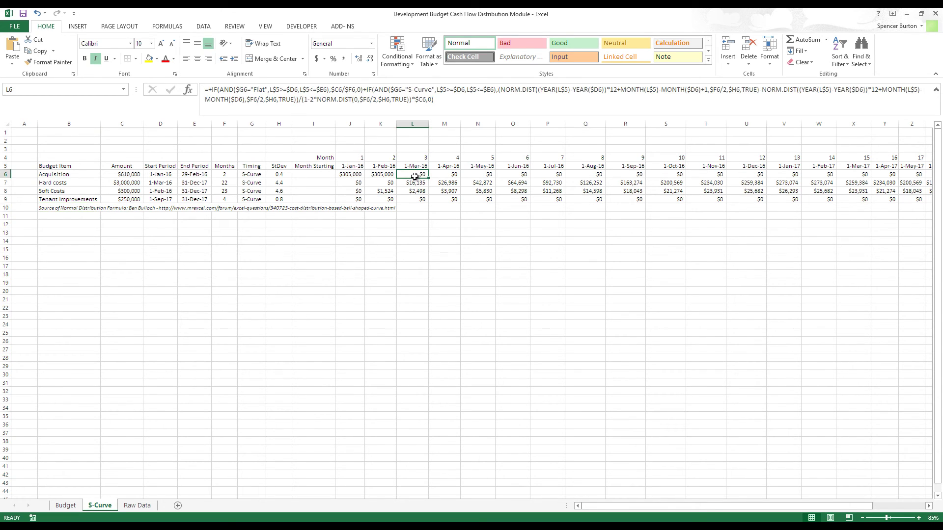
{"action": "triple_click", "coordinate": [404, 101]}
{"action": "key", "text": "Escape"}
{"action": "left_click", "coordinate": [67, 175]}
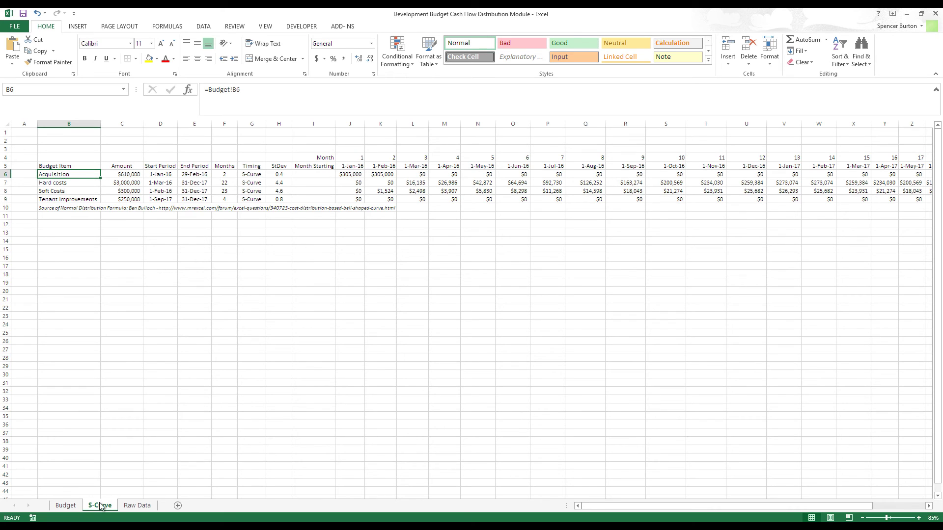
Examine the linked budget items, their S-Curve timing and their monthly distribution values on the S-Curve sheet
{"action": "left_click_drag", "start_coordinate": [351, 174], "coordinate": [479, 176]}
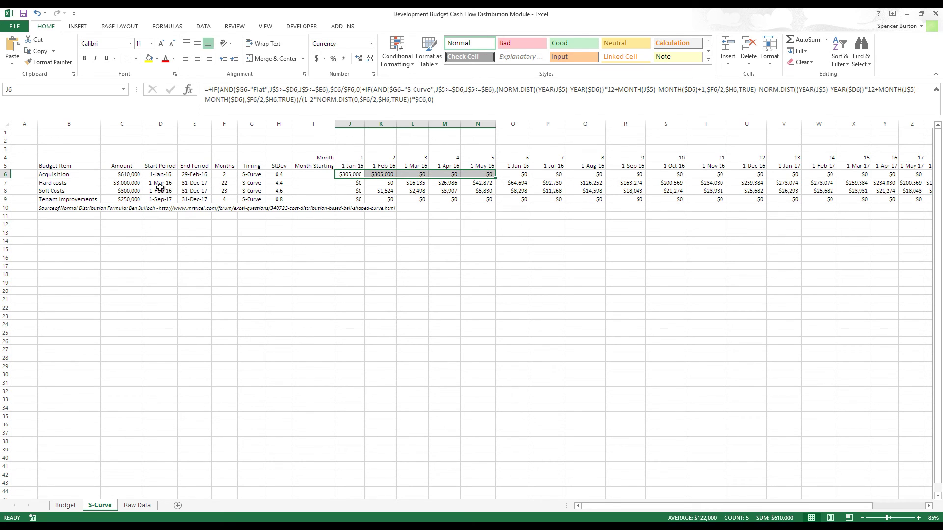
{"action": "left_click", "coordinate": [61, 175]}
{"action": "left_click", "coordinate": [66, 183]}
{"action": "left_click", "coordinate": [71, 192]}
{"action": "left_click", "coordinate": [75, 200]}
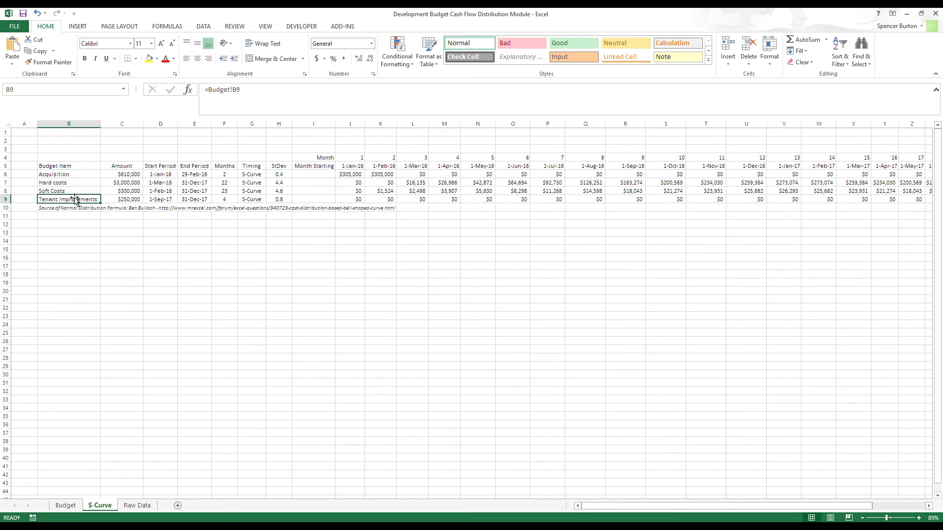
{"action": "left_click_drag", "start_coordinate": [261, 174], "coordinate": [260, 200]}
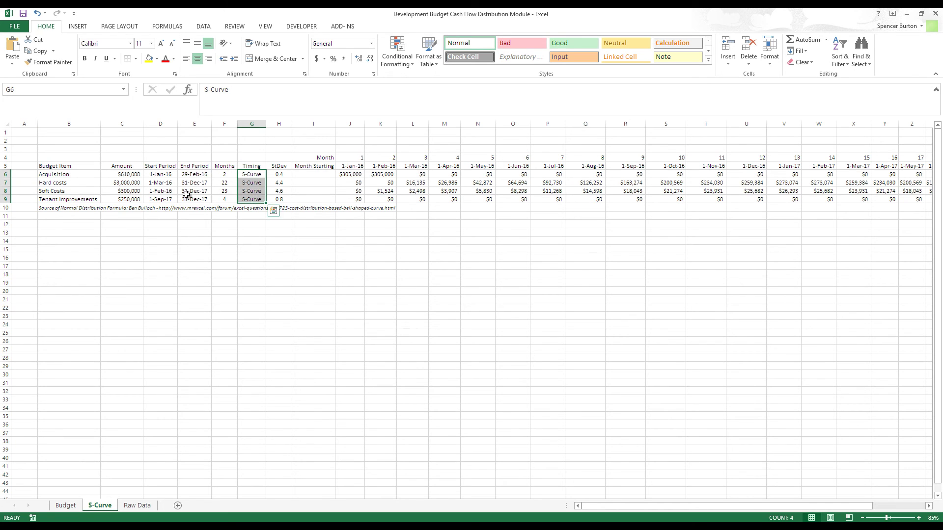
{"action": "mouse_move", "coordinate": [348, 175]}
{"action": "left_mouse_down"}
{"action": "mouse_move", "coordinate": [566, 191]}
{"action": "mouse_move", "coordinate": [347, 192]}
{"action": "left_mouse_up"}
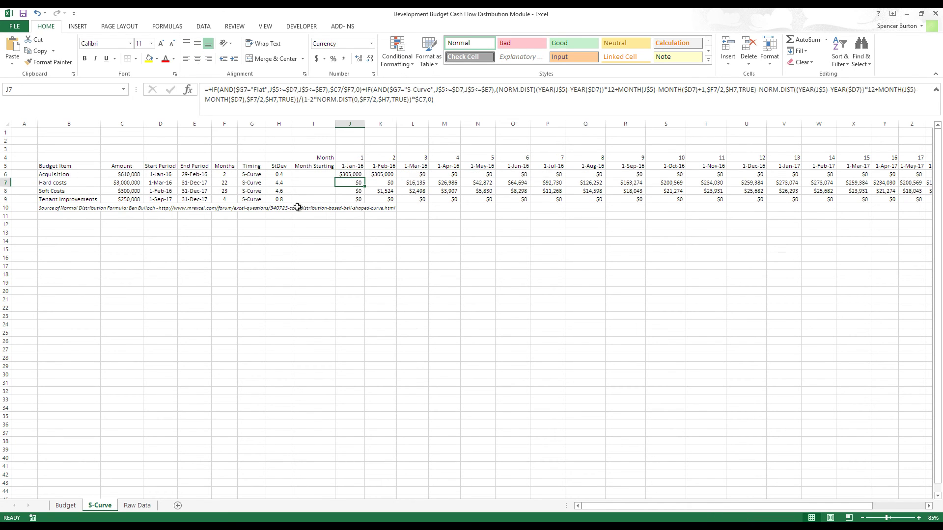
Check the cash flow distribution types assigned to the budget items on the Budget sheet
{"action": "left_click", "coordinate": [66, 505]}
{"action": "left_click", "coordinate": [151, 183]}
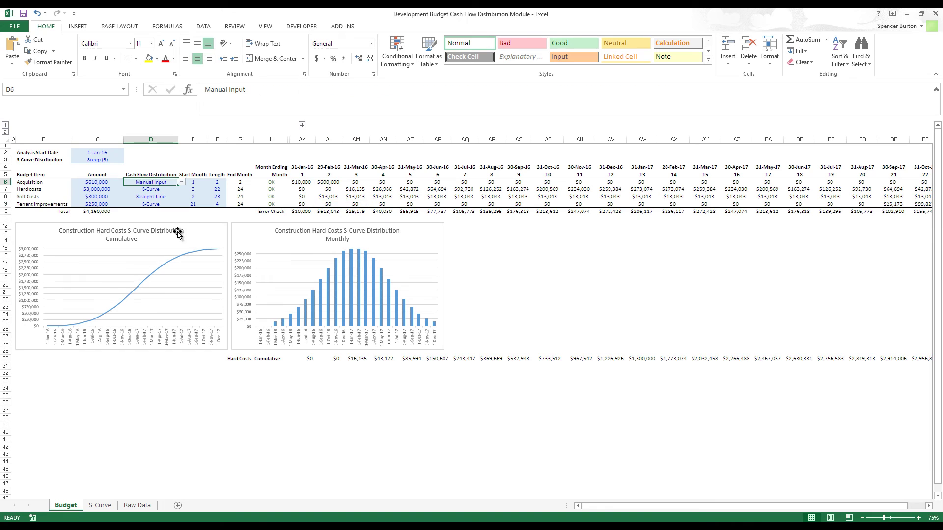
{"action": "left_click", "coordinate": [162, 190]}
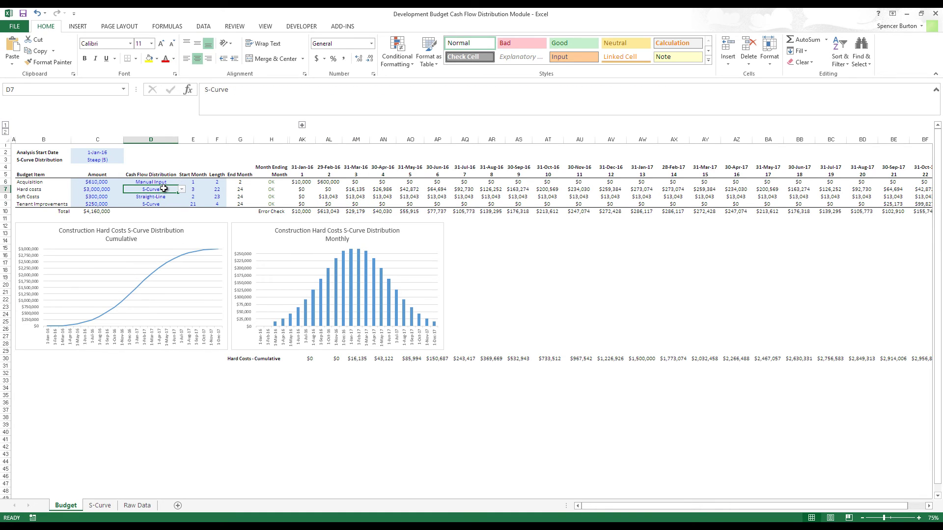
{"action": "left_click", "coordinate": [153, 196]}
Review the Hard costs and Tenant Improvements monthly values on the S-Curve sheet
{"action": "left_click", "coordinate": [100, 505]}
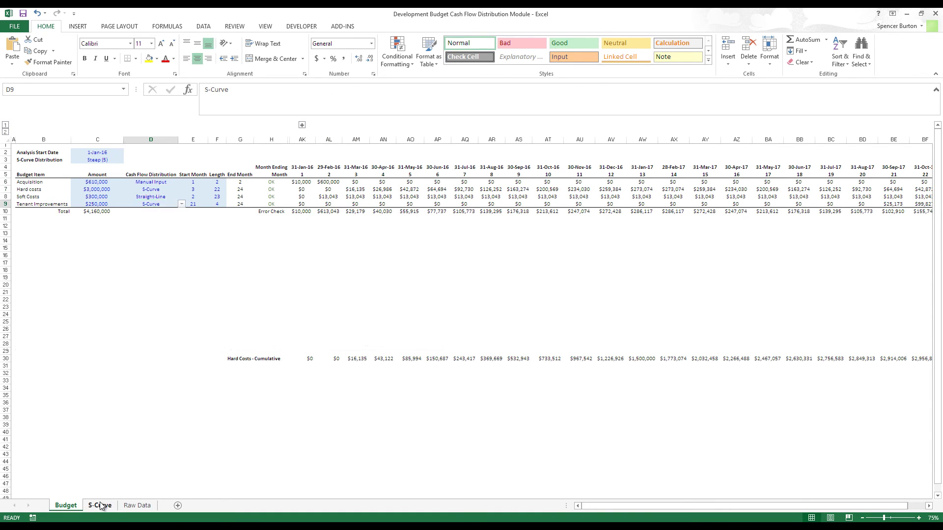
{"action": "left_click_drag", "start_coordinate": [402, 184], "coordinate": [707, 184]}
{"action": "left_click_drag", "start_coordinate": [415, 199], "coordinate": [709, 199]}
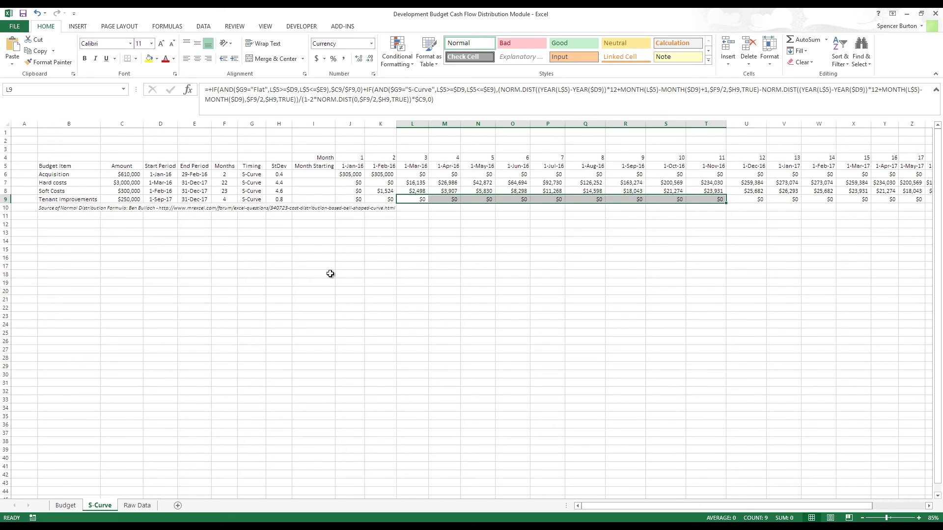
Examine the Cash Flow Distribution options and the S-Curve Distribution steepness levels on the Raw Data sheet
{"action": "left_click", "coordinate": [145, 505]}
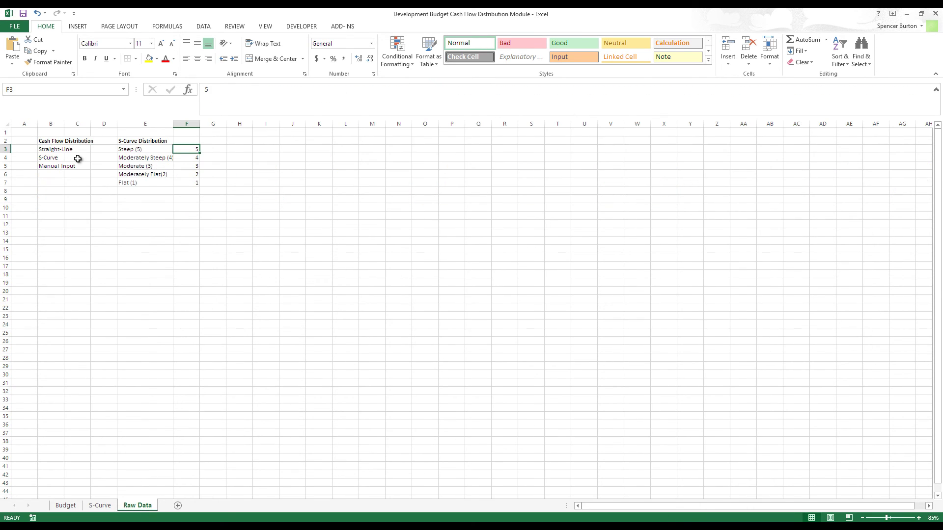
{"action": "left_click_drag", "start_coordinate": [48, 141], "coordinate": [53, 166]}
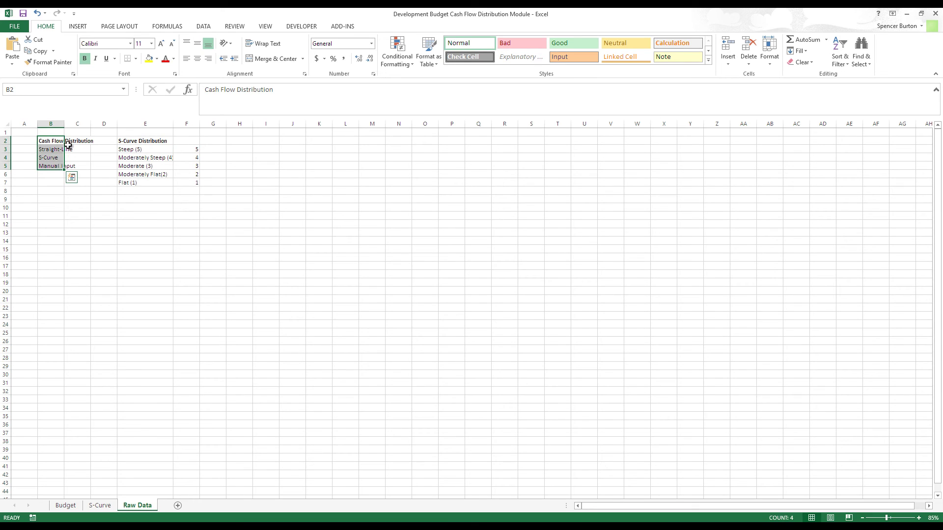
{"action": "left_click_drag", "start_coordinate": [132, 144], "coordinate": [141, 182]}
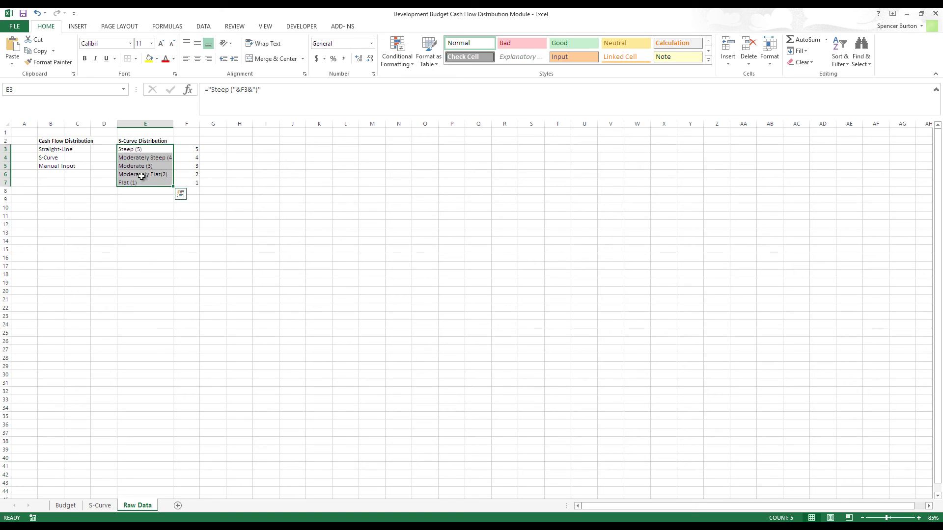
{"action": "left_click_drag", "start_coordinate": [191, 148], "coordinate": [147, 175]}
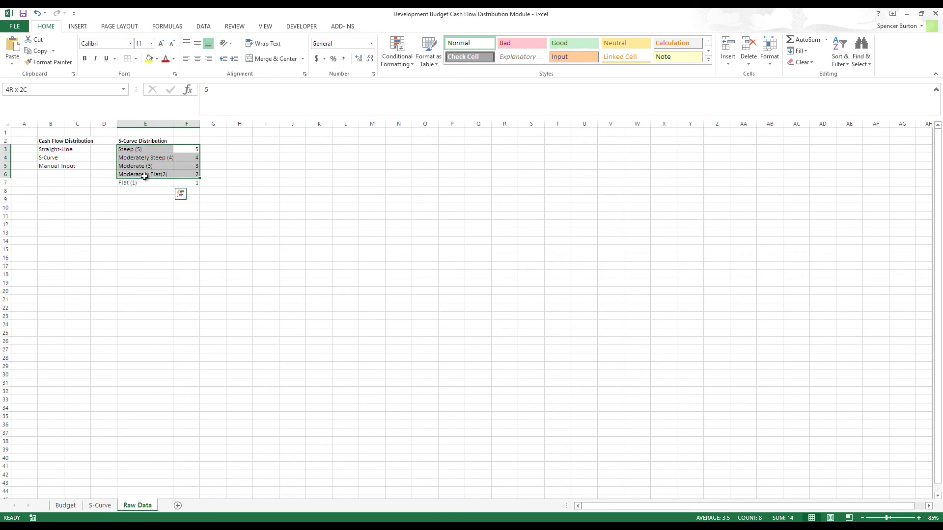
Review the Soft Costs monthly values and the Acquisition row on the S-Curve sheet
{"action": "left_click", "coordinate": [100, 505]}
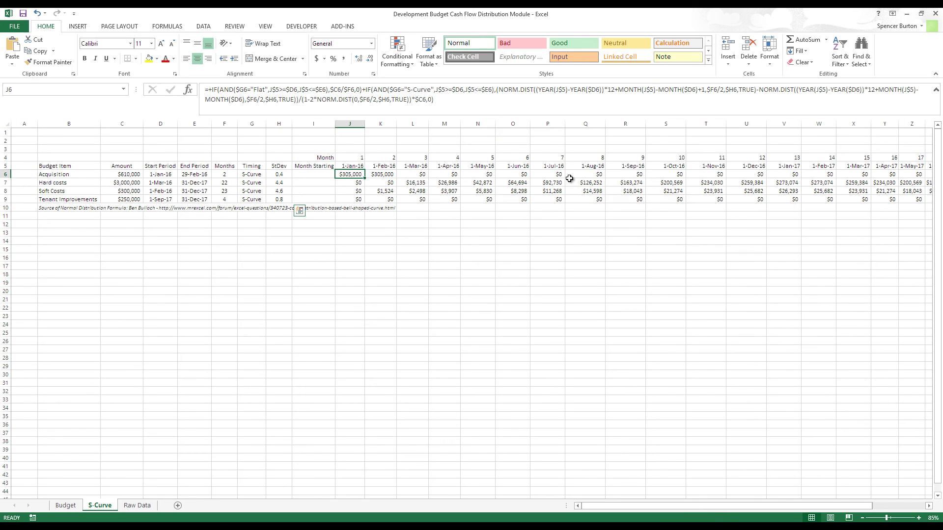
{"action": "left_click_drag", "start_coordinate": [358, 183], "coordinate": [535, 192]}
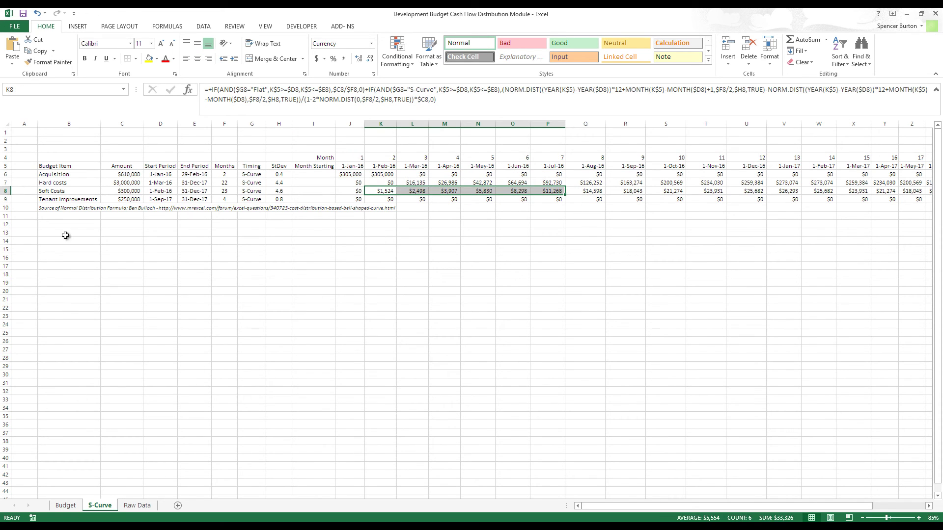
{"action": "left_click", "coordinate": [61, 164]}
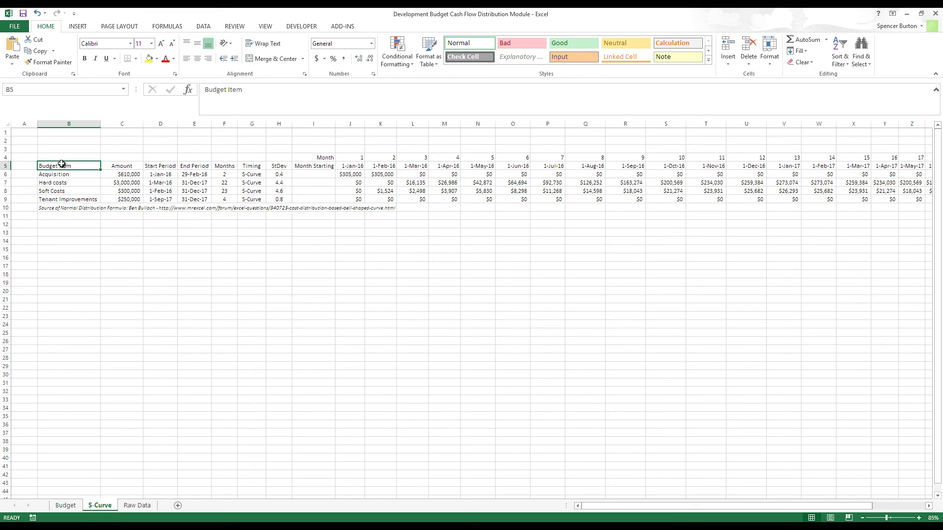
{"action": "left_click", "coordinate": [6, 174]}
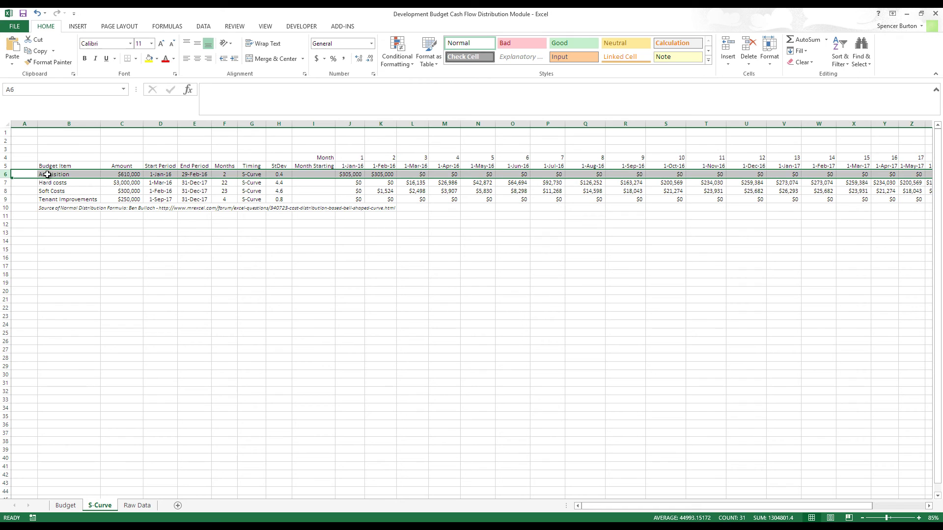
Group the Budget and S-Curve sheets for simultaneous editing, with the Budget sheet in view
{"action": "left_click", "coordinate": [76, 504]}
{"action": "left_click", "coordinate": [6, 182]}
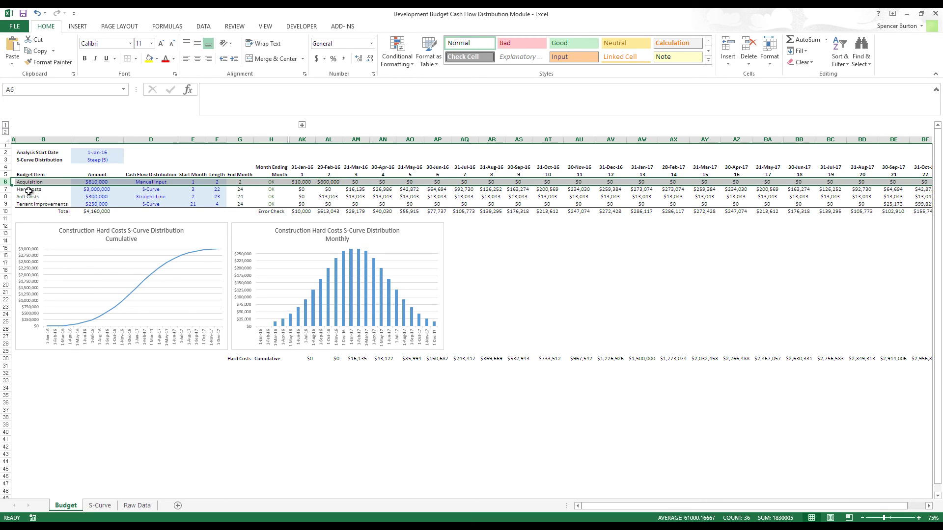
{"action": "left_click", "coordinate": [31, 190]}
{"action": "left_click", "coordinate": [98, 505]}
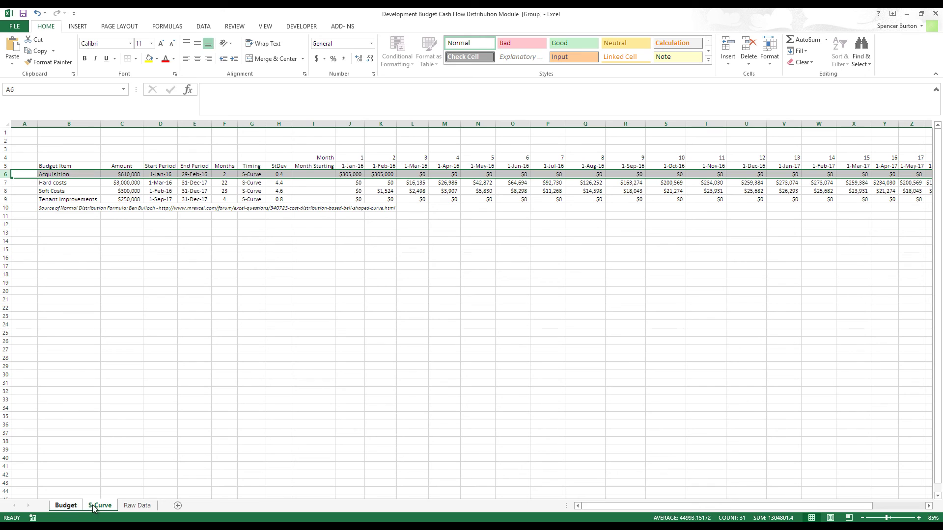
{"action": "left_click", "coordinate": [65, 507]}
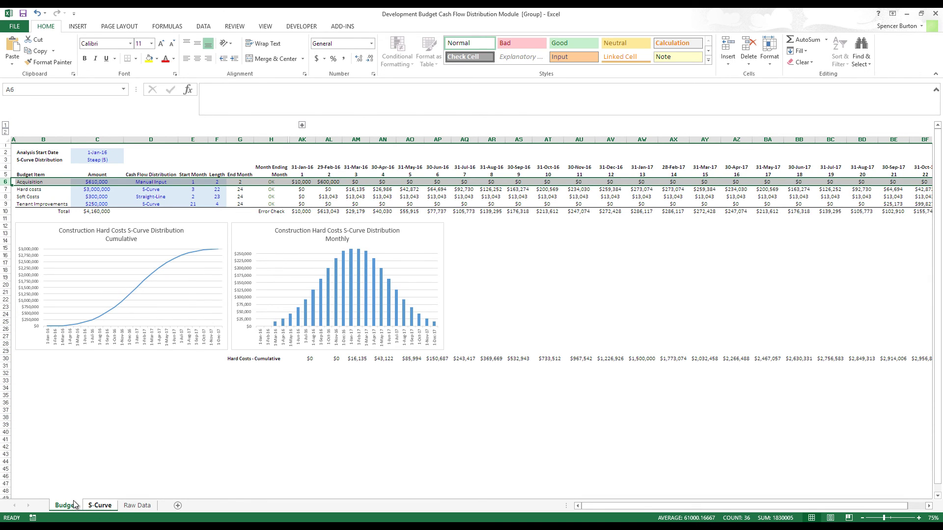
Insert a blank row above Hard costs on the grouped Budget and S-Curve sheets
{"action": "left_click", "coordinate": [27, 189]}
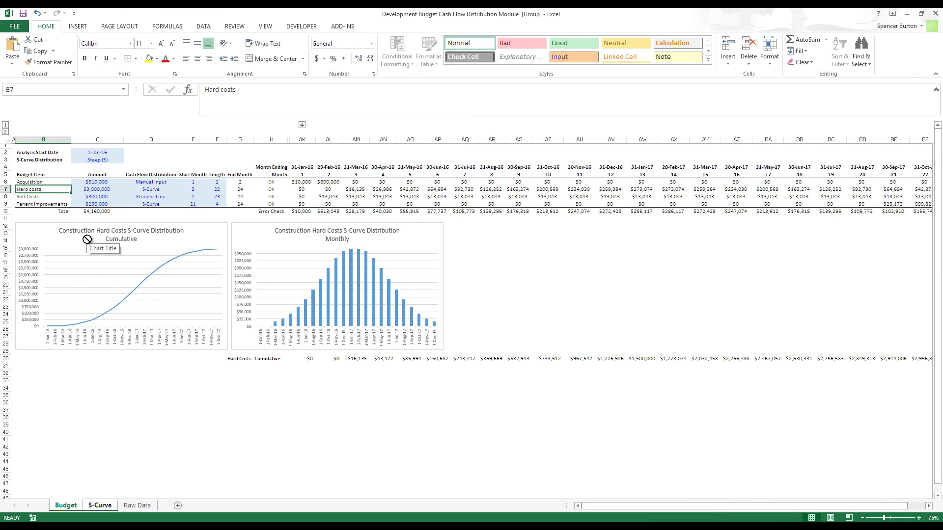
{"action": "key", "text": "ctrl+shift+Right"}
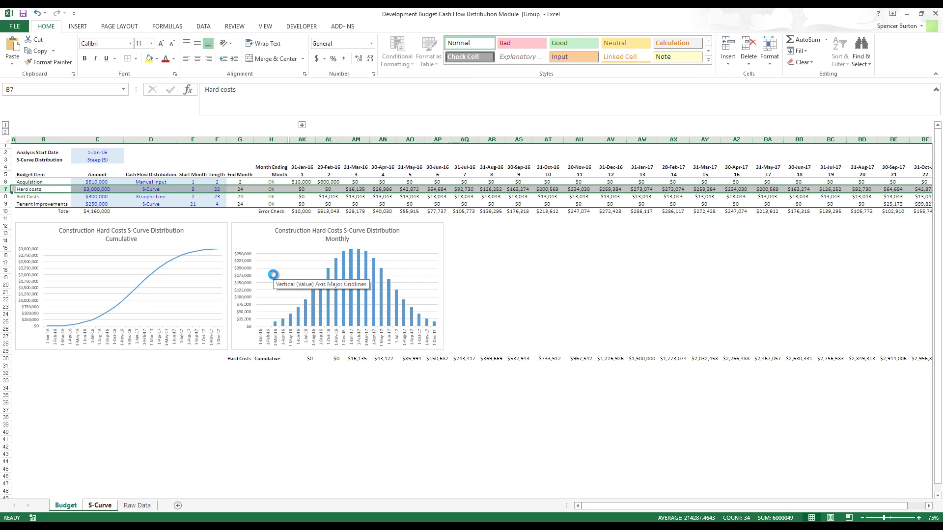
{"action": "key", "text": "ctrl+shift+plus"}
Examine the new blank row's cells from the Budget Item column through End Month and the error check
{"action": "key", "text": "Right"}
{"action": "key", "text": "Right"}
{"action": "key", "text": "Right"}
{"action": "key", "text": "Right"}
{"action": "key", "text": "Right"}
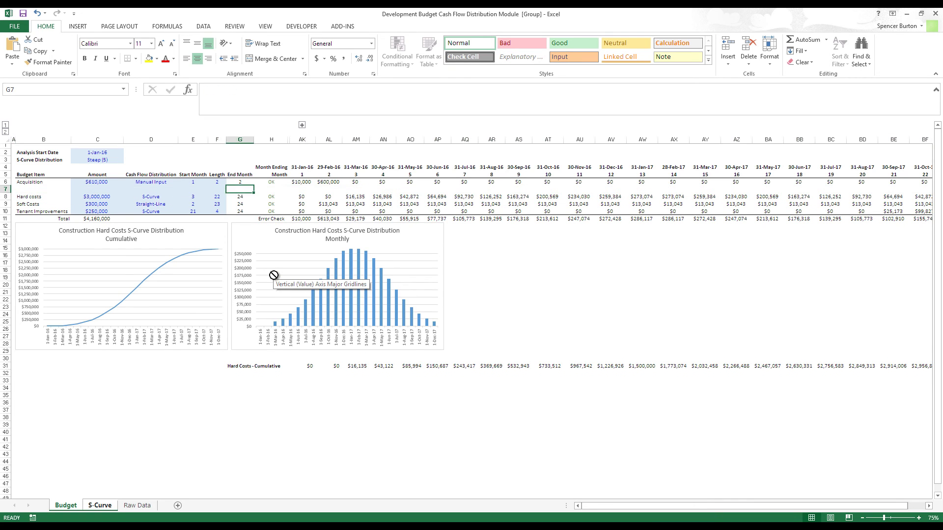
{"action": "key", "text": "Left"}
{"action": "key", "text": "Left"}
{"action": "key", "text": "Left"}
{"action": "key", "text": "Left"}
{"action": "key", "text": "Left"}
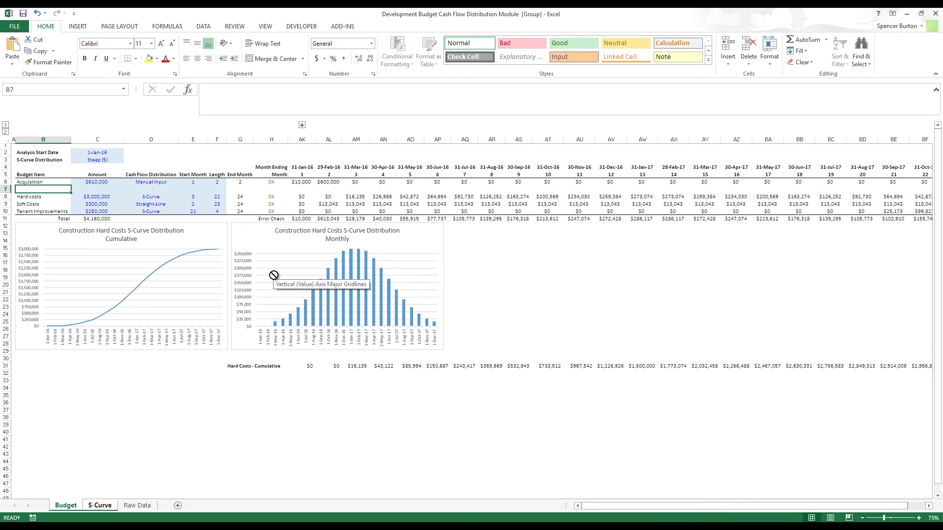
{"action": "key", "text": "Right"}
{"action": "key", "text": "Right"}
{"action": "key", "text": "Right"}
{"action": "key", "text": "Right"}
{"action": "key", "text": "Right"}
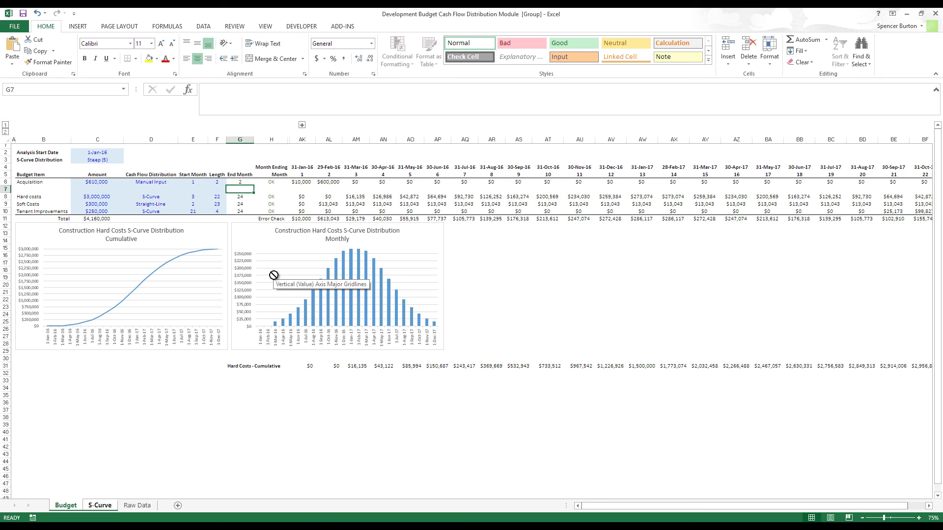
{"action": "key", "text": "Right"}
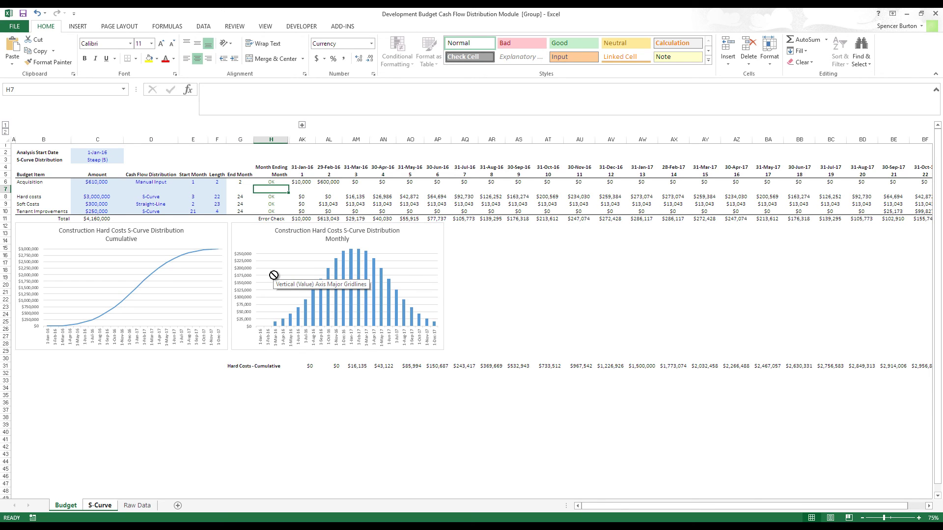
{"action": "key", "text": "Left"}
{"action": "key", "text": "Left"}
{"action": "key", "text": "Left"}
{"action": "key", "text": "Left"}
{"action": "key", "text": "Left"}
{"action": "key", "text": "Left"}
{"action": "key", "text": "Up"}
{"action": "key", "text": "Down"}
{"action": "key", "text": "Right"}
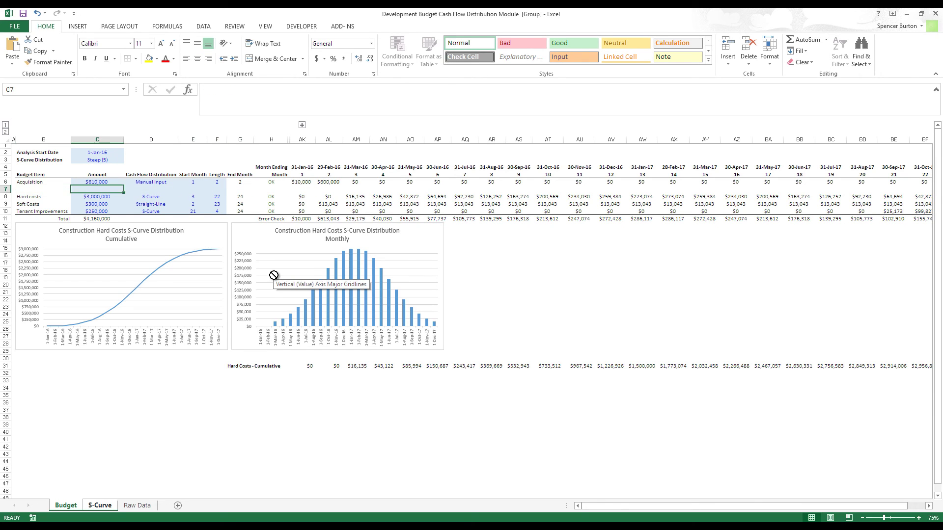
{"action": "key", "text": "Left"}
{"action": "key", "text": "Right"}
{"action": "key", "text": "Right"}
{"action": "key", "text": "Right"}
{"action": "key", "text": "Right"}
{"action": "key", "text": "Right"}
{"action": "key", "text": "Left"}
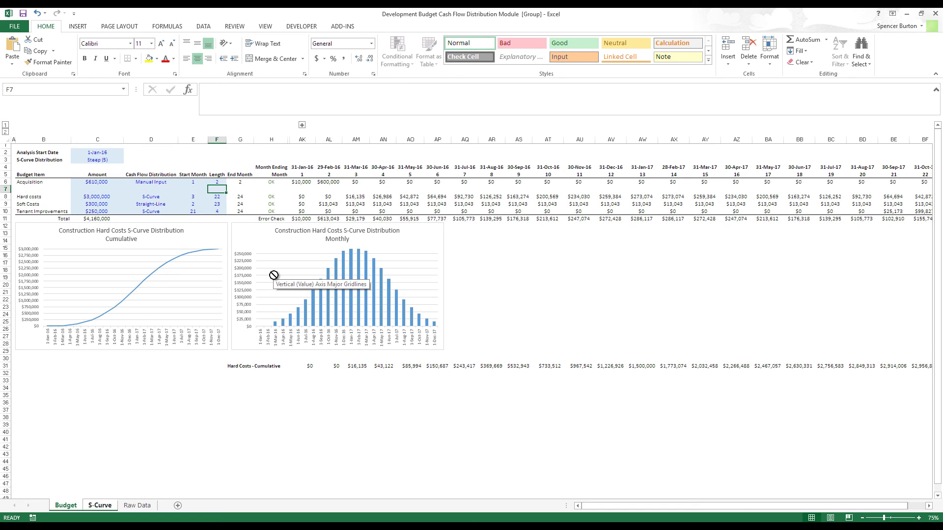
{"action": "key", "text": "Left"}
{"action": "key", "text": "Left"}
{"action": "key", "text": "Left"}
{"action": "key", "text": "Left"}
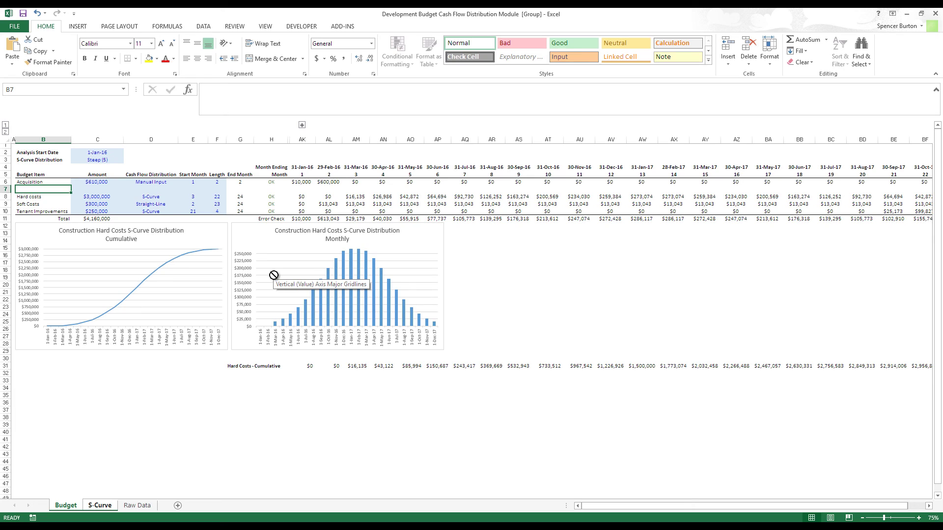
{"action": "key", "text": "Up"}
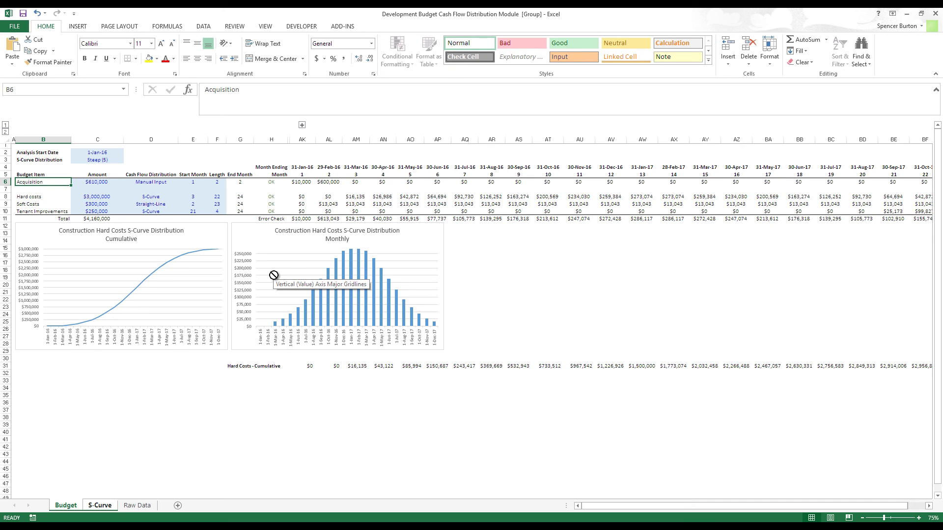
Name the new budget item Site Costs and set its amount to $120,000
{"action": "key", "text": "Down"}
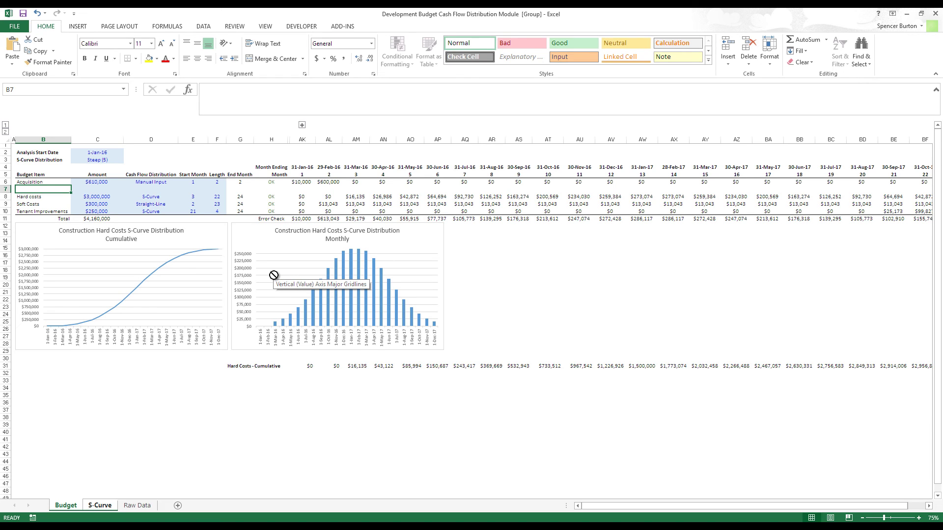
{"action": "type", "text": "Site Costs"}
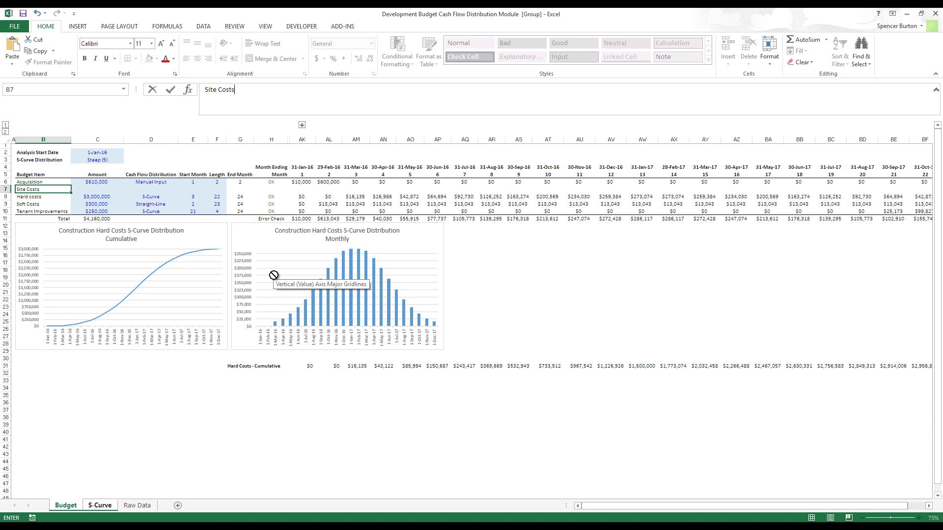
{"action": "key", "text": "Return"}
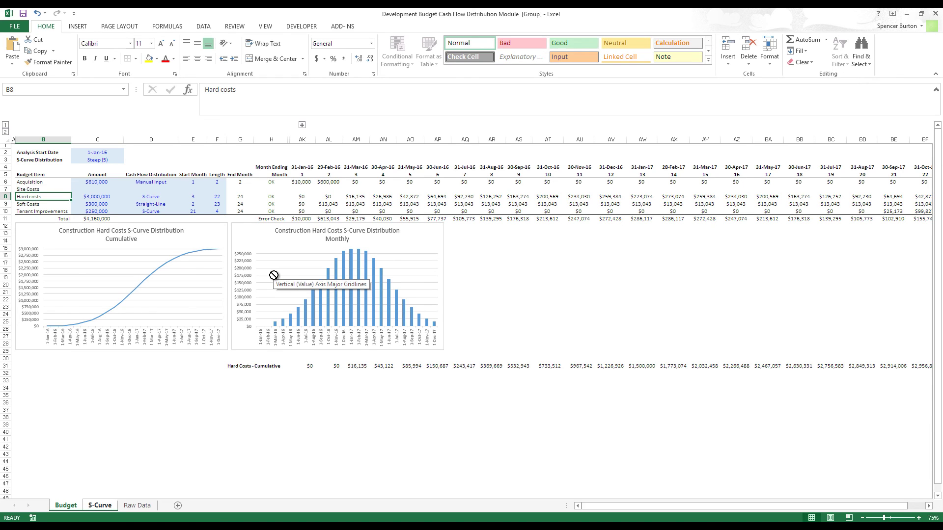
{"action": "key", "text": "Up"}
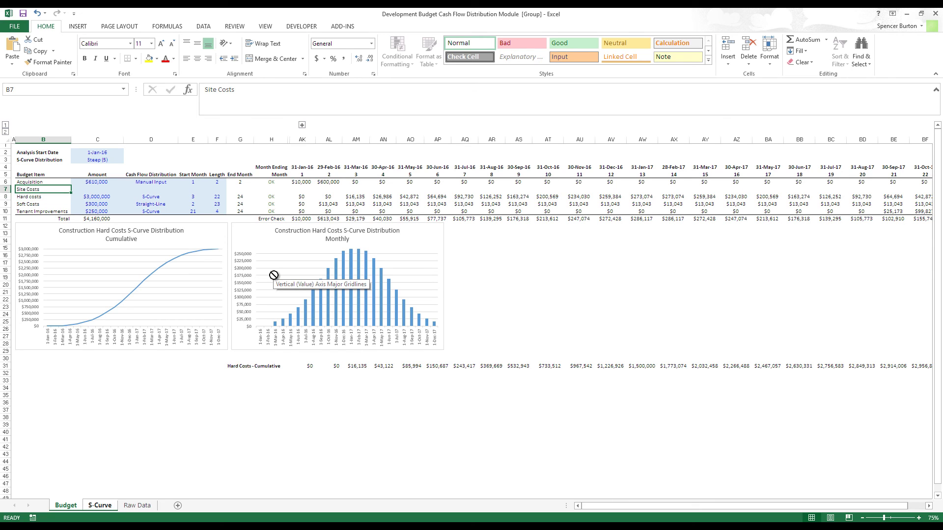
{"action": "key", "text": "Right"}
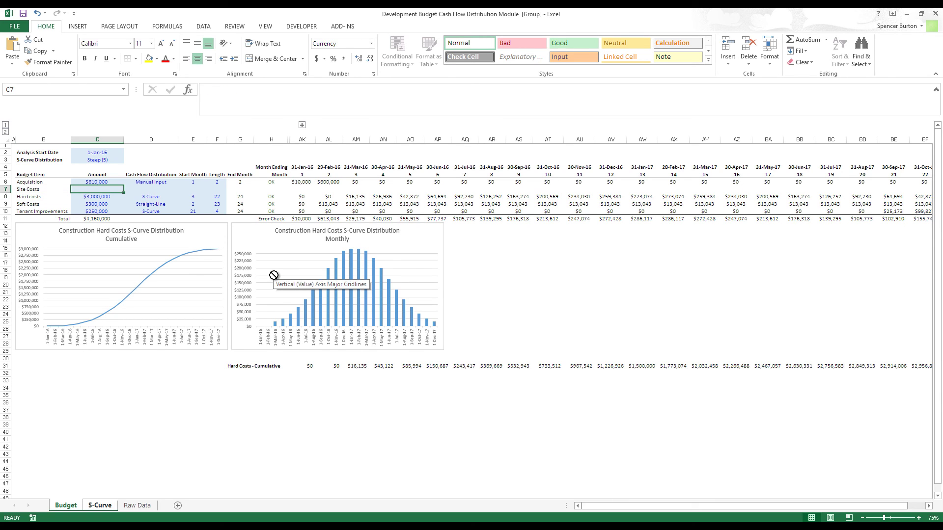
{"action": "type", "text": "120"}
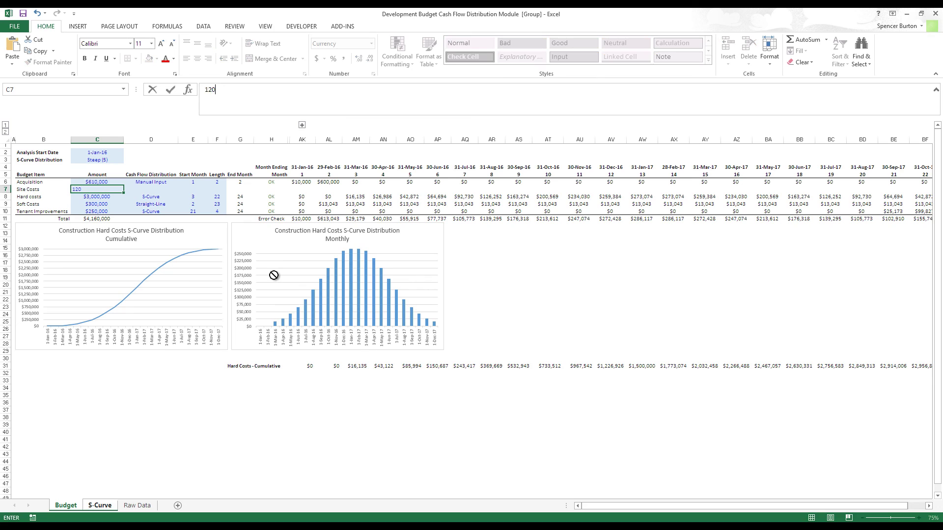
{"action": "type", "text": ",000"}
{"action": "key", "text": "Right"}
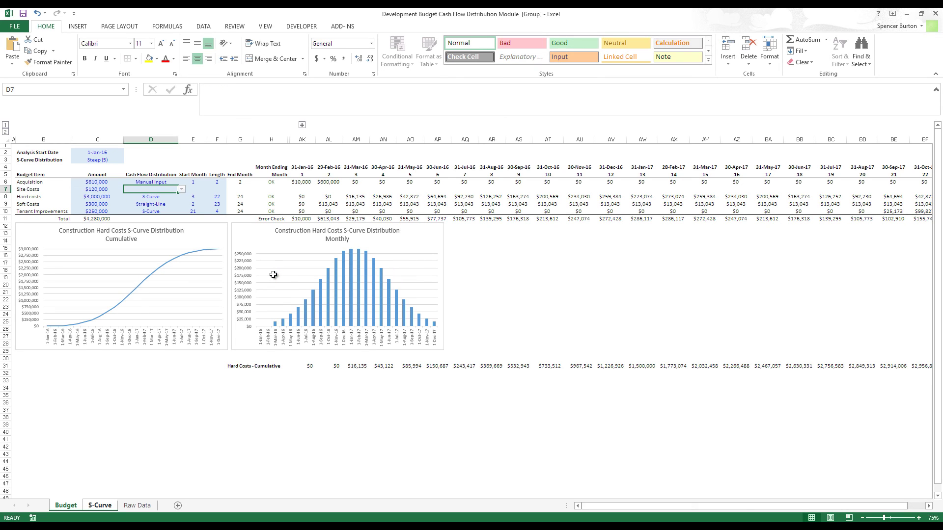
Set the cash flow distribution of Site Costs to S-Curve
{"action": "key", "text": "alt+Down"}
{"action": "key", "text": "Down"}
{"action": "key", "text": "Down"}
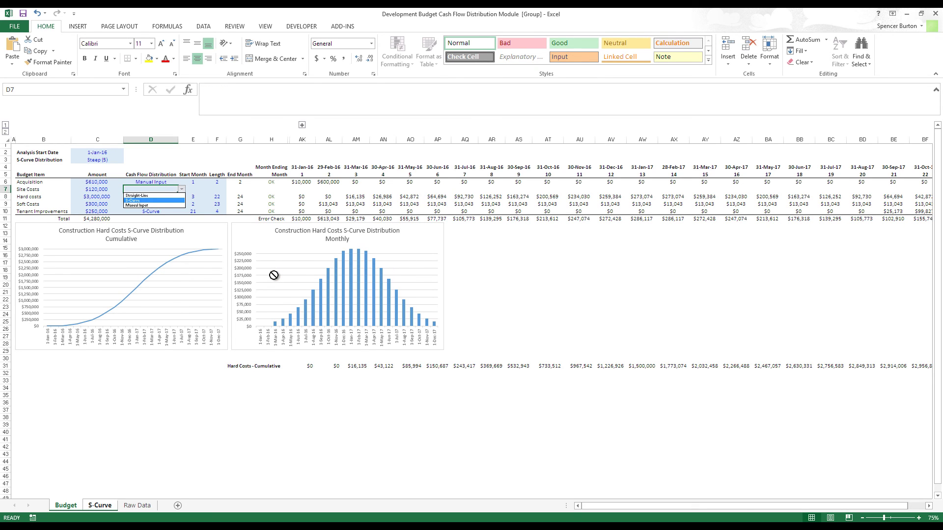
{"action": "key", "text": "Return"}
{"action": "key", "text": "Right"}
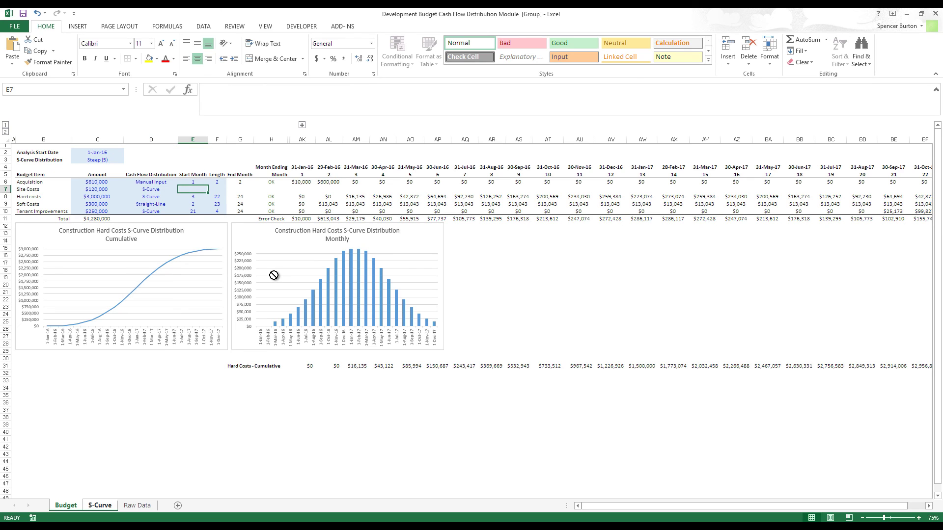
Set the Site Costs start month to 2 and its length to 3
{"action": "type", "text": "2"}
{"action": "key", "text": "Right"}
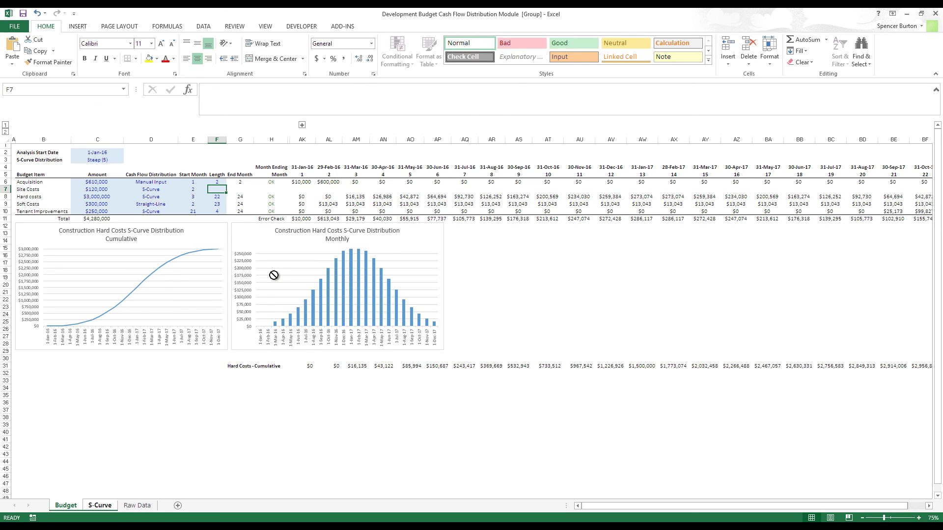
{"action": "type", "text": "3"}
{"action": "key", "text": "Right"}
Review the Site Costs entries beside the Acquisition row on the Budget sheet and check the matching row on the S-Curve sheet
{"action": "key", "text": "Up"}
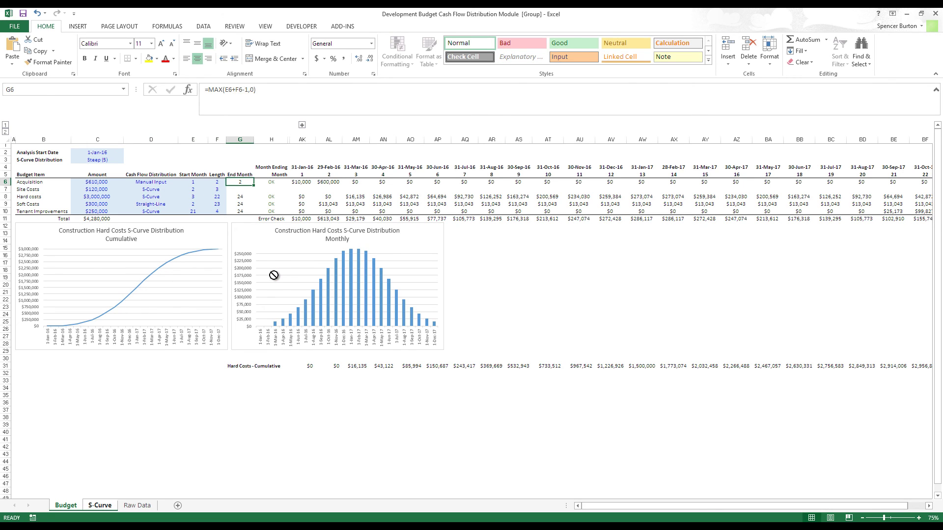
{"action": "key", "text": "Down"}
{"action": "key", "text": "Up"}
{"action": "key", "text": "Left"}
{"action": "key", "text": "Down"}
{"action": "key", "text": "Up"}
{"action": "key", "text": "Right"}
{"action": "key", "text": "Down"}
{"action": "key", "text": "Left"}
{"action": "key", "text": "Left"}
{"action": "key", "text": "Left"}
{"action": "key", "text": "Left"}
{"action": "key", "text": "Left"}
{"action": "key", "text": "Right"}
{"action": "key", "text": "Right"}
{"action": "key", "text": "Right"}
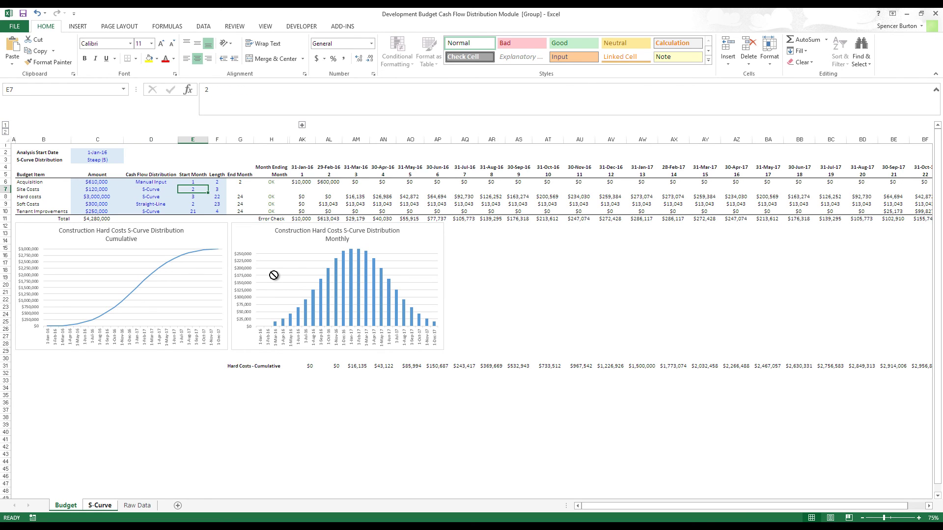
{"action": "key", "text": "Right"}
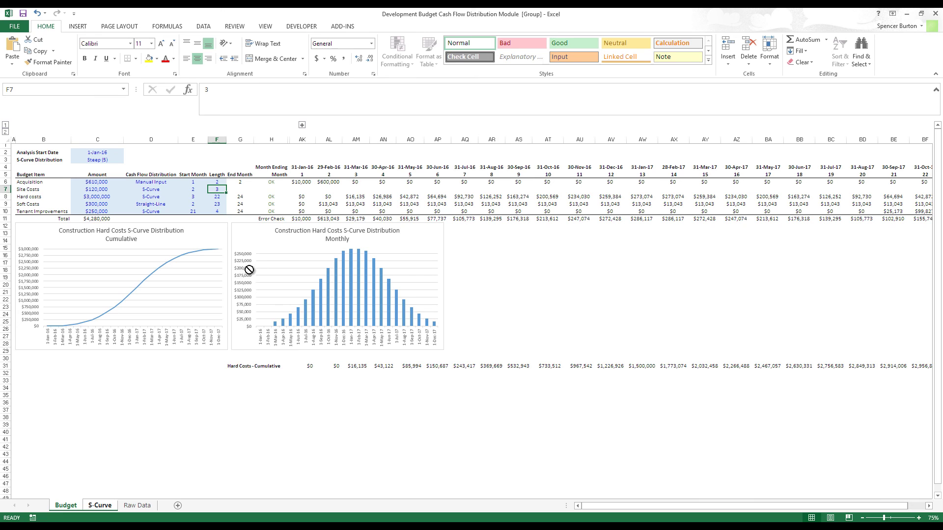
{"action": "left_click", "coordinate": [100, 506]}
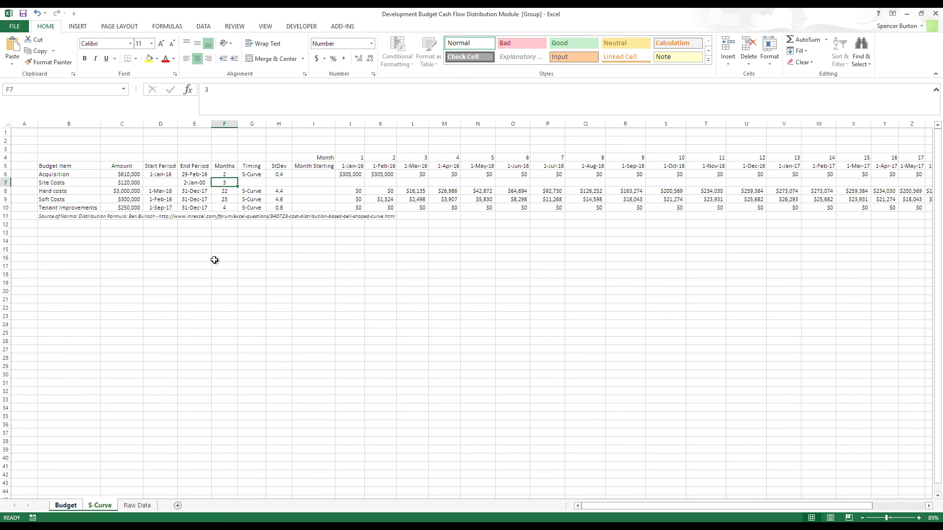
{"action": "left_click", "coordinate": [79, 508]}
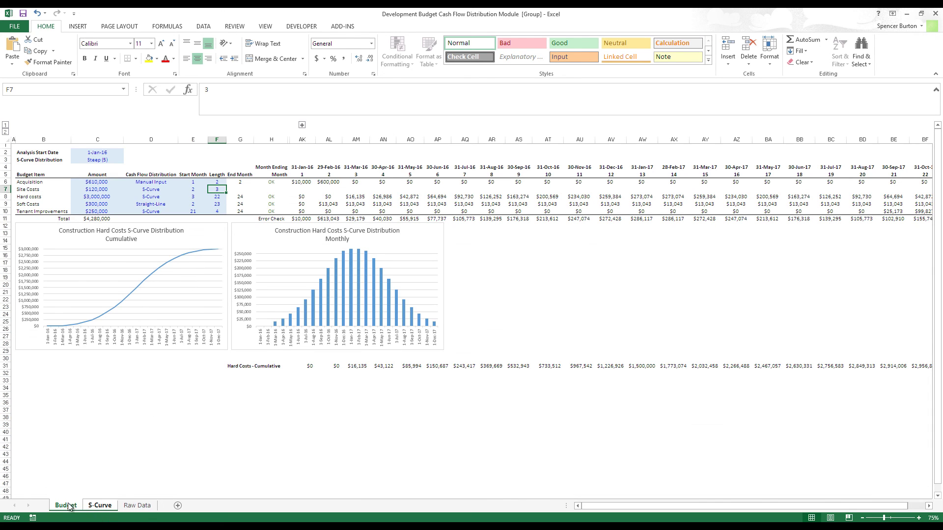
Ungroup the Budget and S-Curve sheets and return to the Budget sheet alone
{"action": "left_click_drag", "start_coordinate": [90, 505], "coordinate": [140, 429]}
{"action": "left_click_drag", "start_coordinate": [101, 507], "coordinate": [133, 508]}
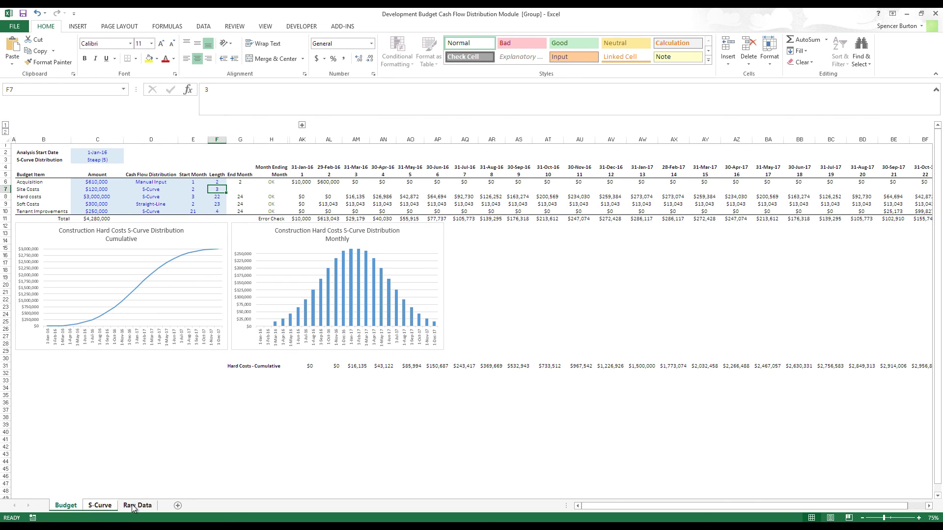
{"action": "left_click", "coordinate": [105, 509]}
{"action": "left_click", "coordinate": [65, 506]}
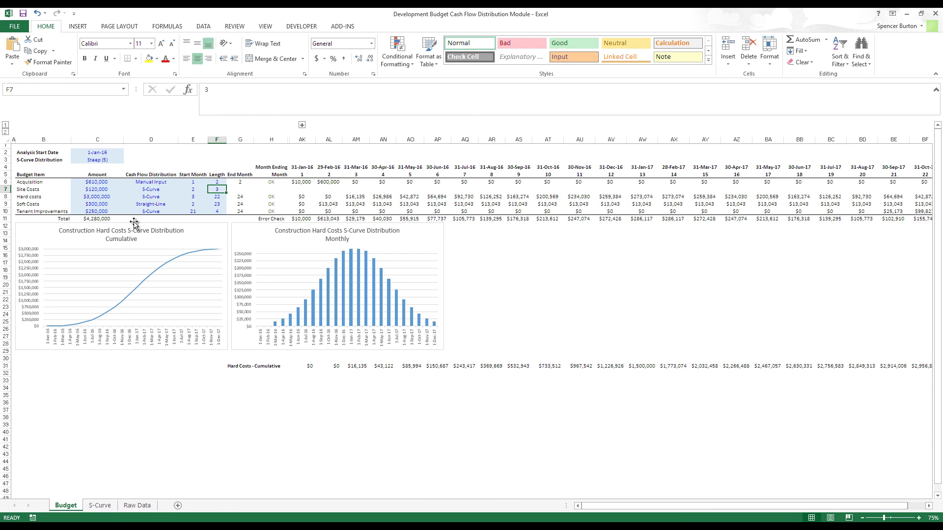
Fill the Acquisition row's formulas in G6:BI6 down into the Site Costs row on the Budget sheet and inspect its month 1 formula
{"action": "left_click", "coordinate": [241, 181]}
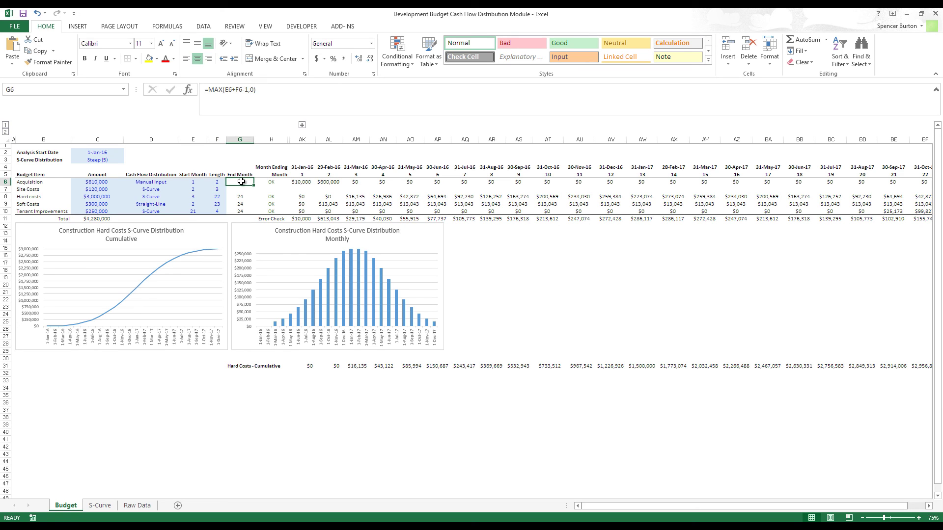
{"action": "left_click_drag", "start_coordinate": [257, 183], "coordinate": [877, 184]}
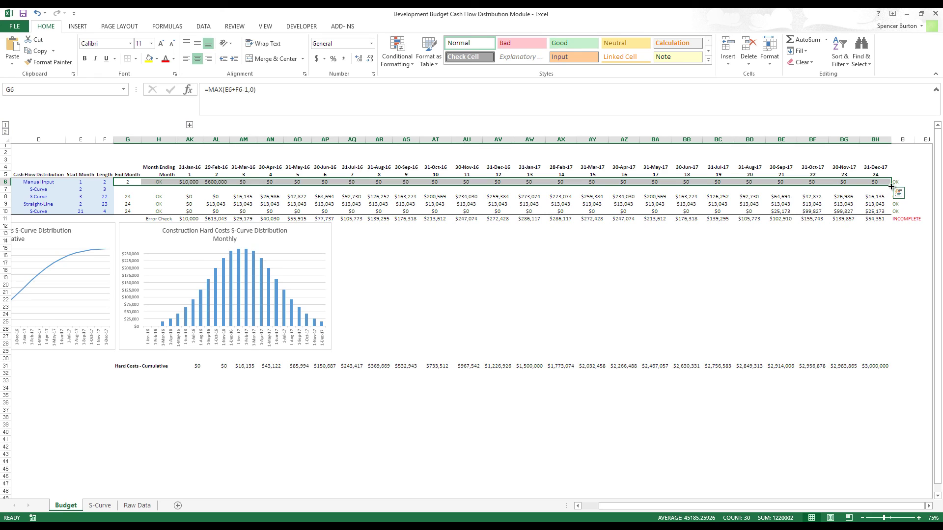
{"action": "left_click_drag", "start_coordinate": [900, 181], "coordinate": [914, 186]}
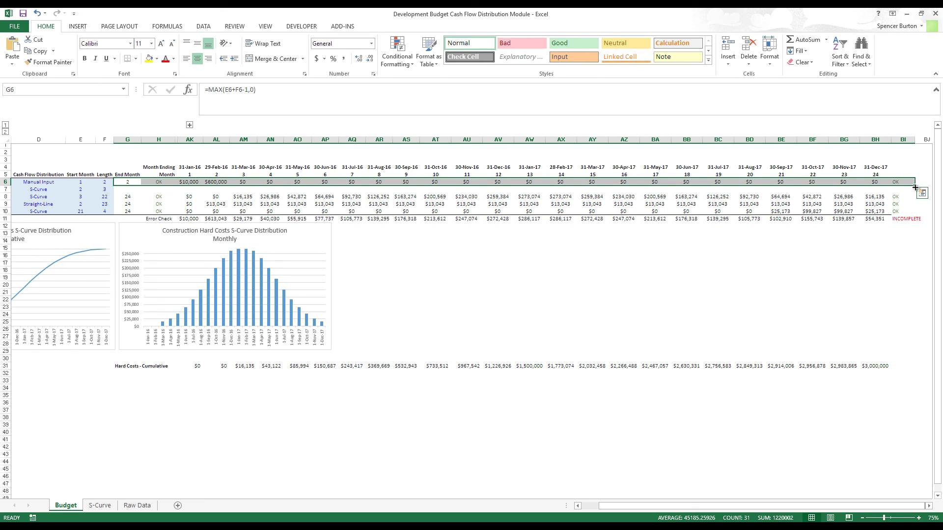
{"action": "left_click_drag", "start_coordinate": [914, 186], "coordinate": [914, 193]}
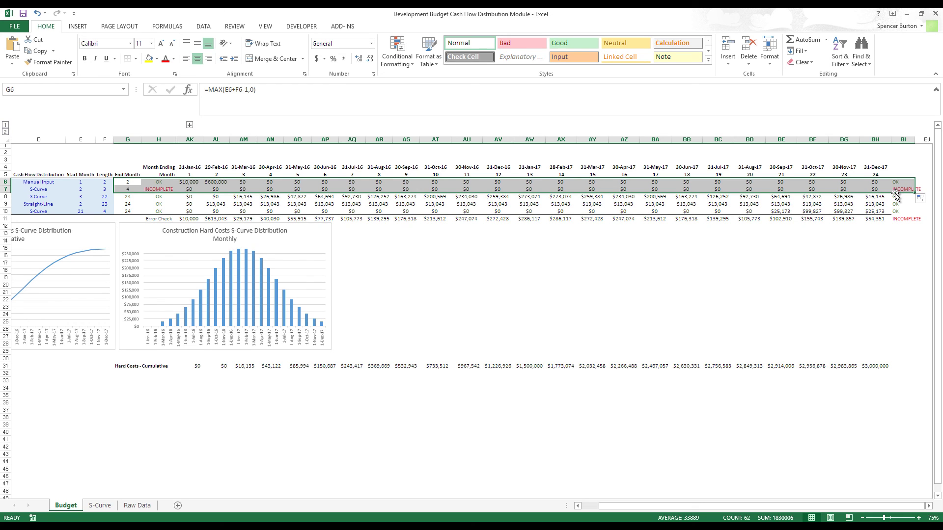
{"action": "key", "text": "Down"}
{"action": "key", "text": "Right"}
{"action": "key", "text": "Right"}
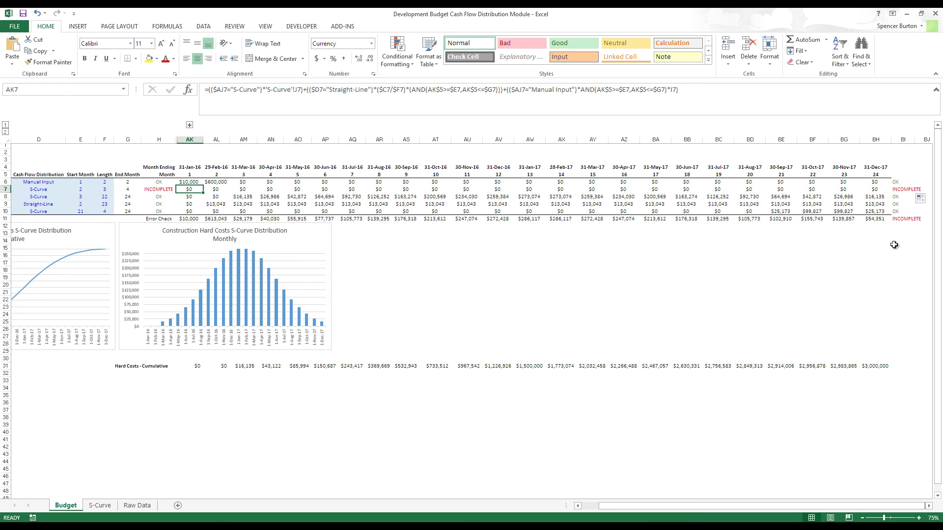
On the S-Curve sheet, fill the Acquisition row's formulas from column B through AG down into the Site Costs row
{"action": "left_click", "coordinate": [100, 505]}
{"action": "left_click_drag", "start_coordinate": [358, 181], "coordinate": [595, 183]}
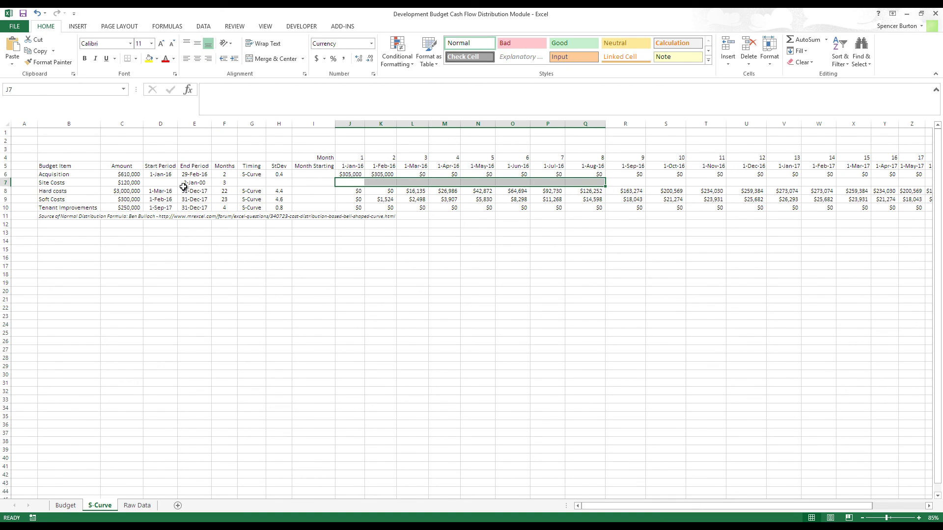
{"action": "left_click", "coordinate": [161, 175]}
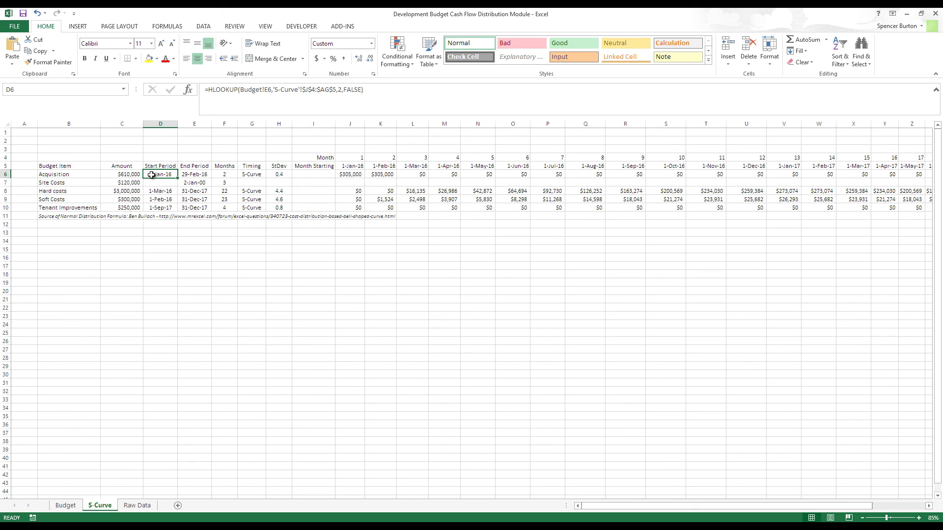
{"action": "left_click", "coordinate": [71, 175]}
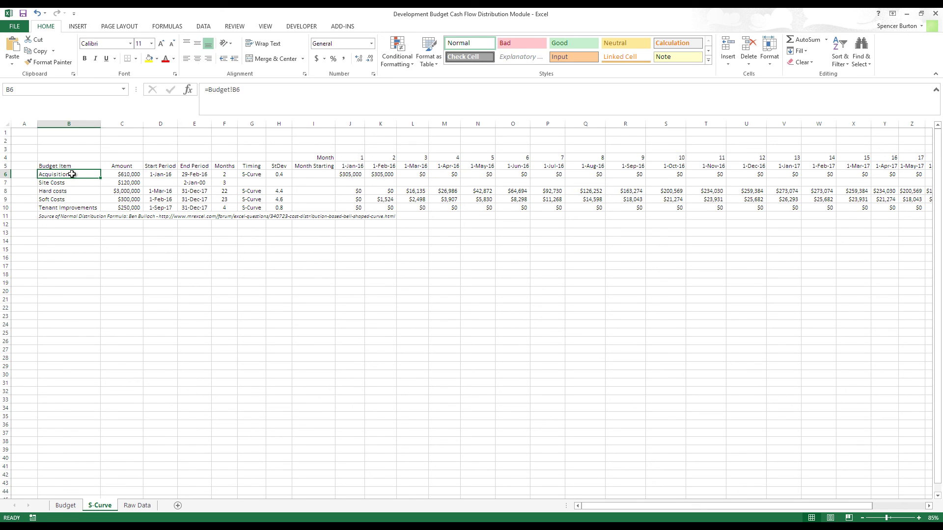
{"action": "left_click_drag", "start_coordinate": [84, 175], "coordinate": [884, 187]}
{"action": "left_click", "coordinate": [811, 184]}
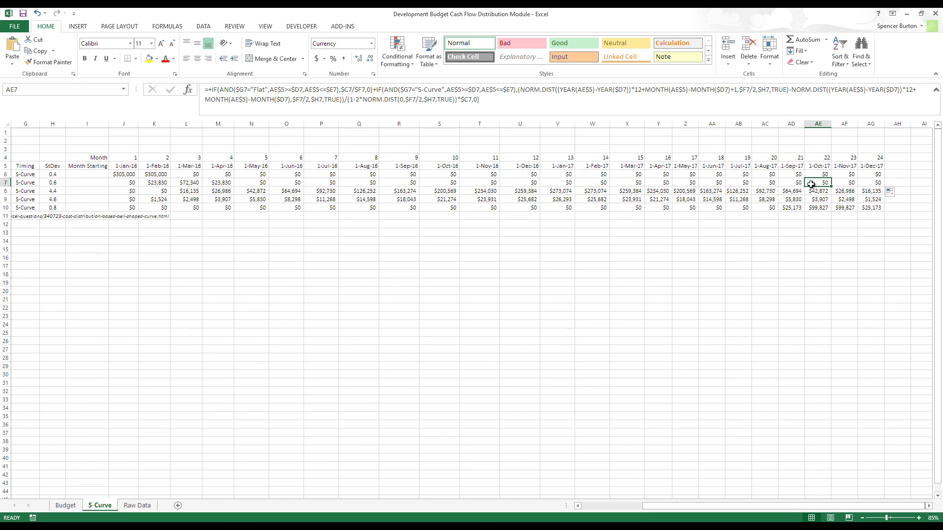
{"action": "key", "text": "ctrl+Left"}
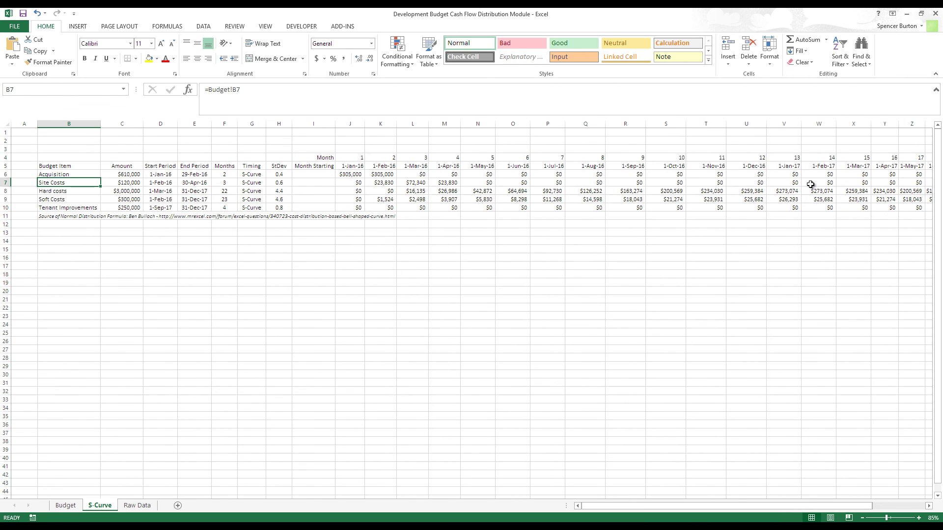
Return to the Budget sheet, review the Site Costs cash flows and error checks, and go to cell A1
{"action": "left_click", "coordinate": [65, 506]}
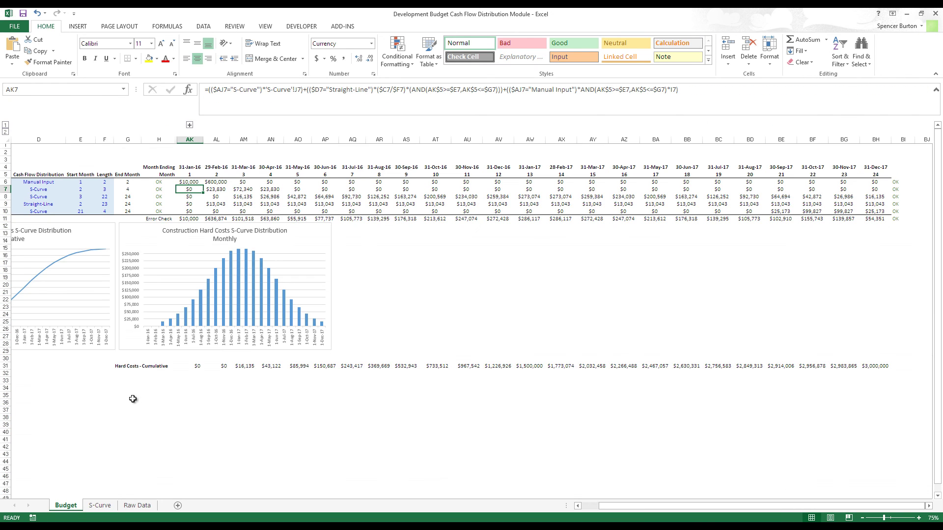
{"action": "key", "text": "ctrl+Left"}
{"action": "key", "text": "ctrl+Left"}
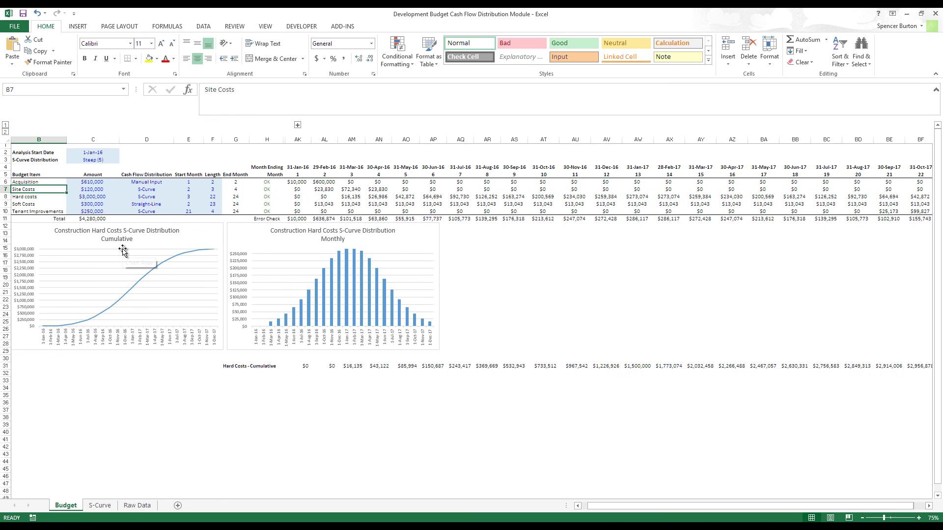
{"action": "key", "text": "Up"}
{"action": "key", "text": "Up"}
{"action": "key", "text": "Up"}
{"action": "key", "text": "Right"}
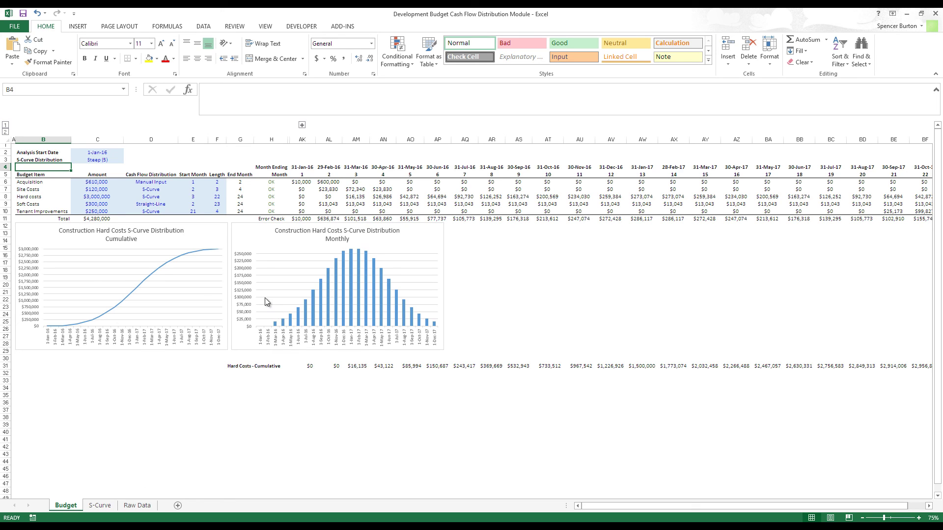
{"action": "left_click", "coordinate": [16, 147]}
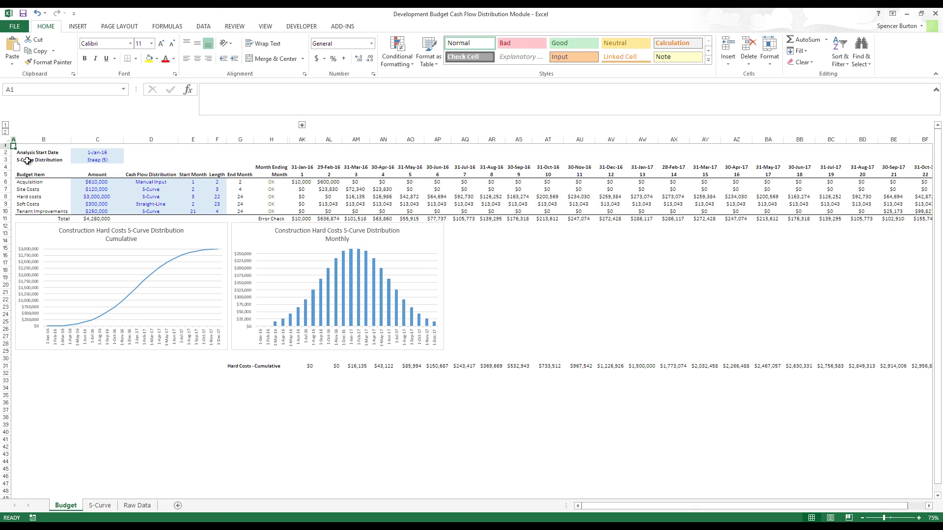